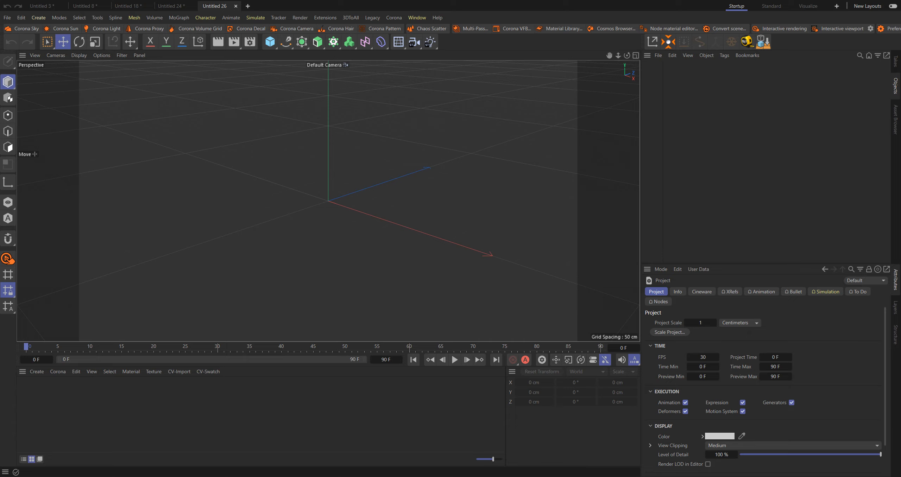
# Switch to the Chrome browser and search for graboplan in a new tab
pyautogui.moveTo(470, 476)
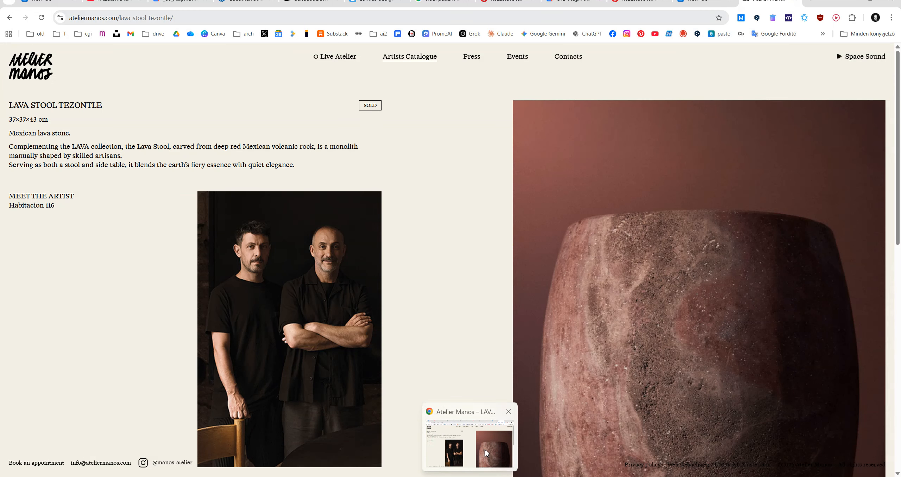
pyautogui.click(484, 449)
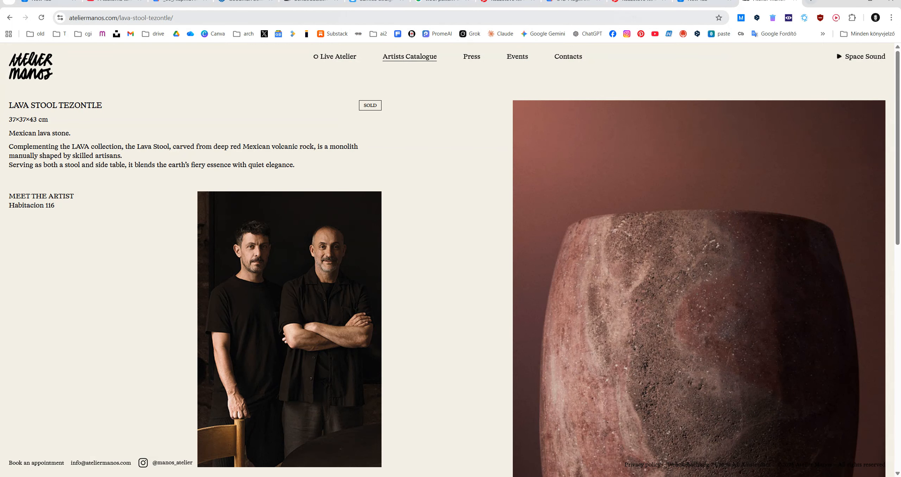
pyautogui.hotkey('ctrl', 't')
pyautogui.write('GRABPÉ')
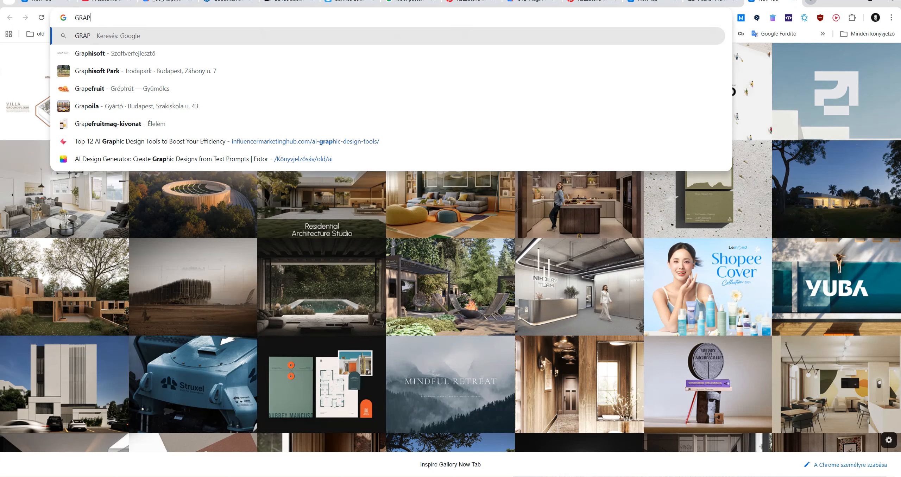
pyautogui.press('BackSpace')
pyautogui.write('OPLAN')
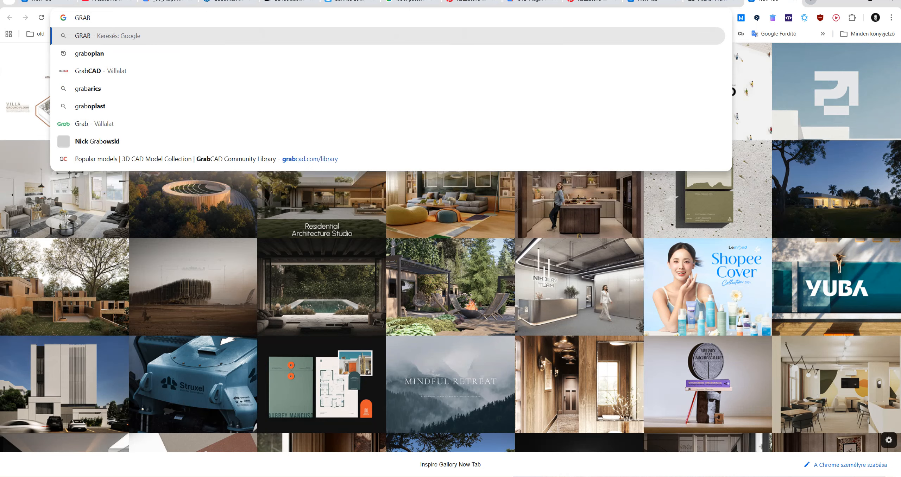
pyautogui.press('Return')
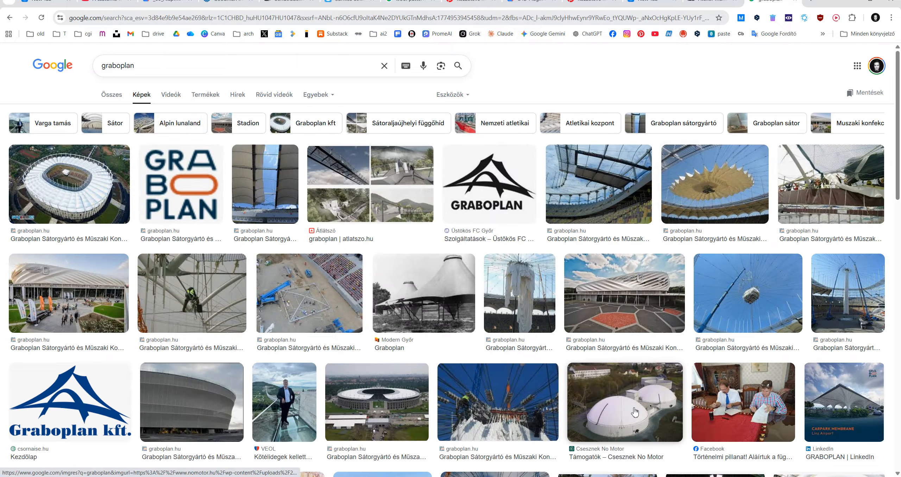
# Browse the graboplan image results and preview the stadium roof, the twin-peaked membrane tent and the Mertha Statika curved-roof pavilion
pyautogui.click(382, 401)
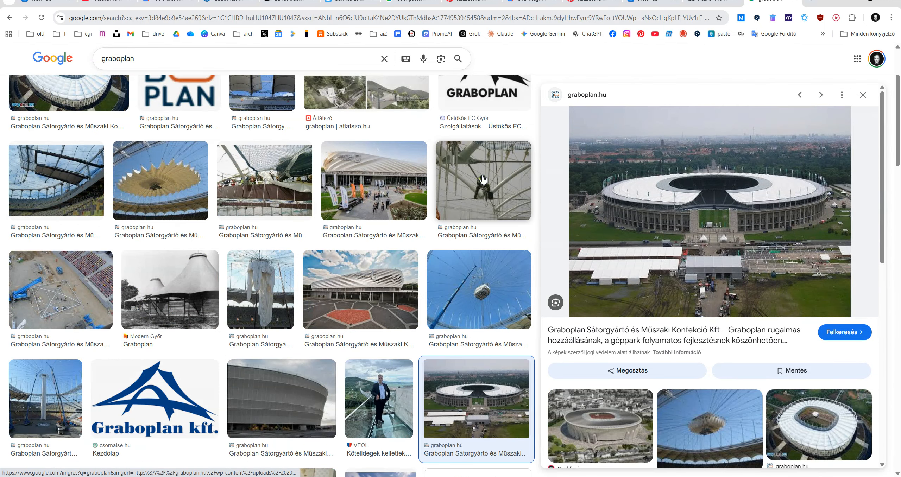
pyautogui.click(157, 283)
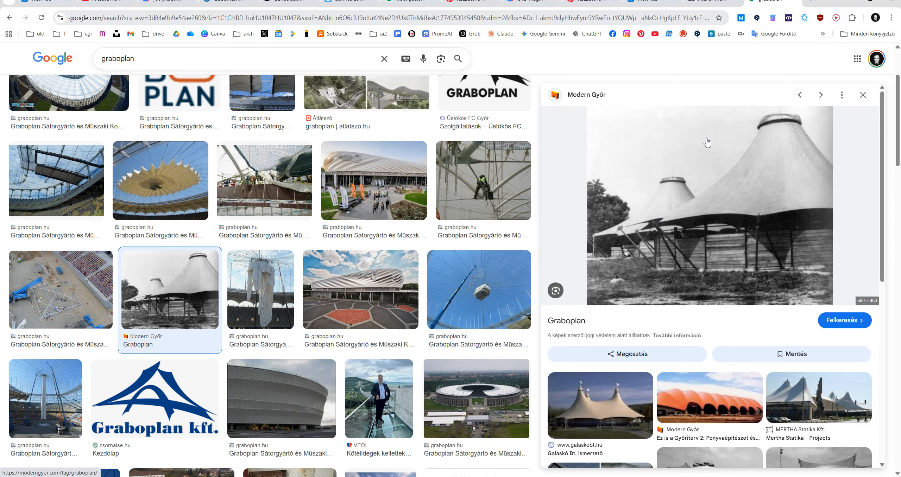
pyautogui.scroll(-3, 708, 142)
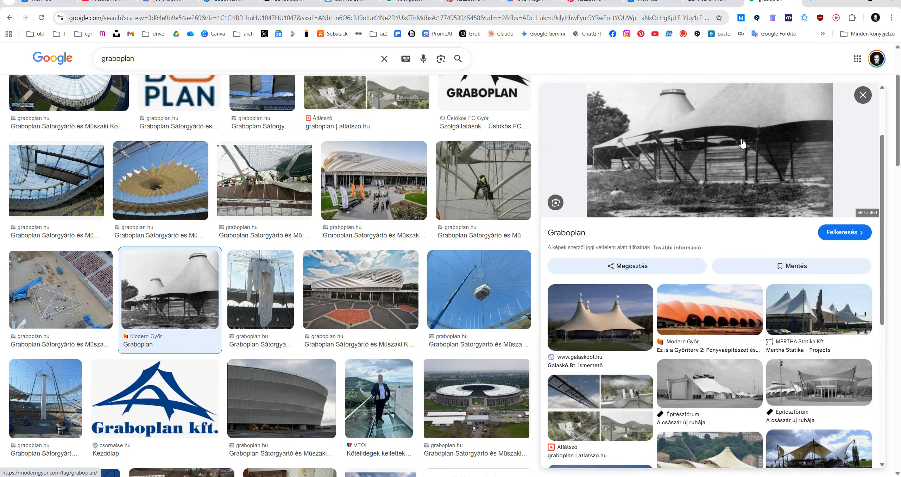
pyautogui.scroll(-3, 744, 148)
pyautogui.scroll(-4, 747, 141)
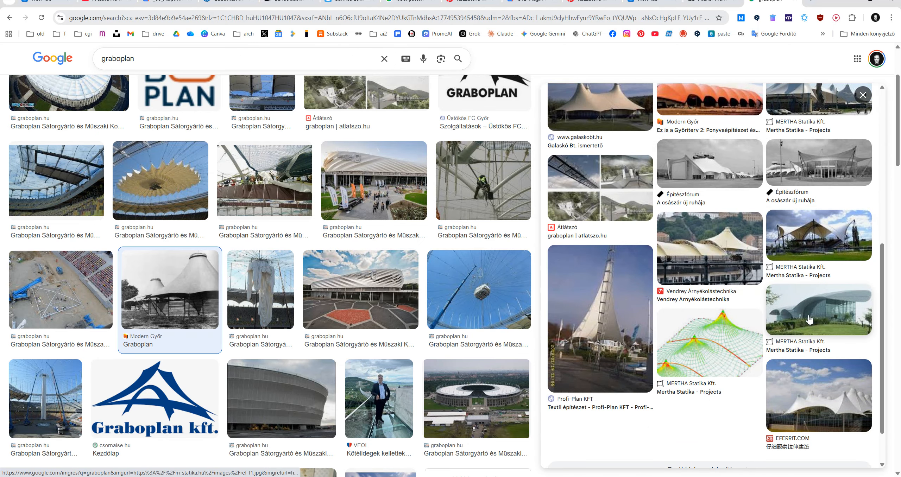
pyautogui.click(809, 302)
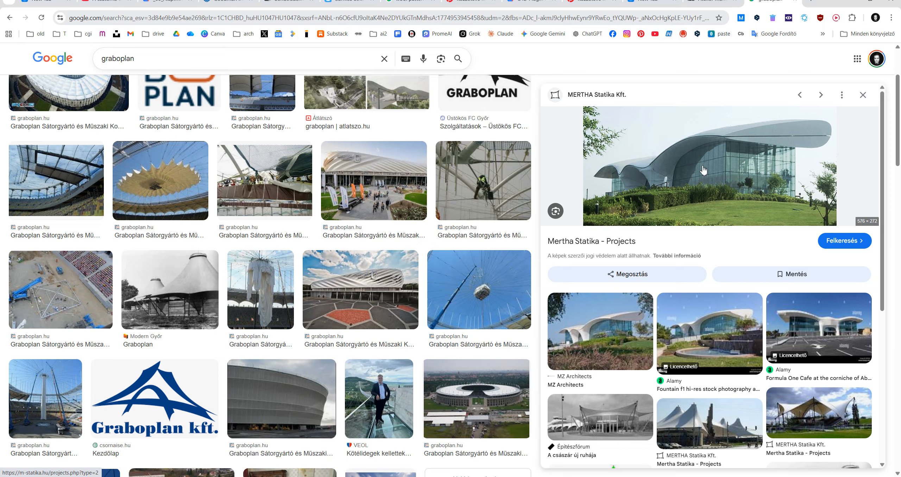
# Switch to Cinema 4D and show the Top view full size
pyautogui.moveTo(490, 476)
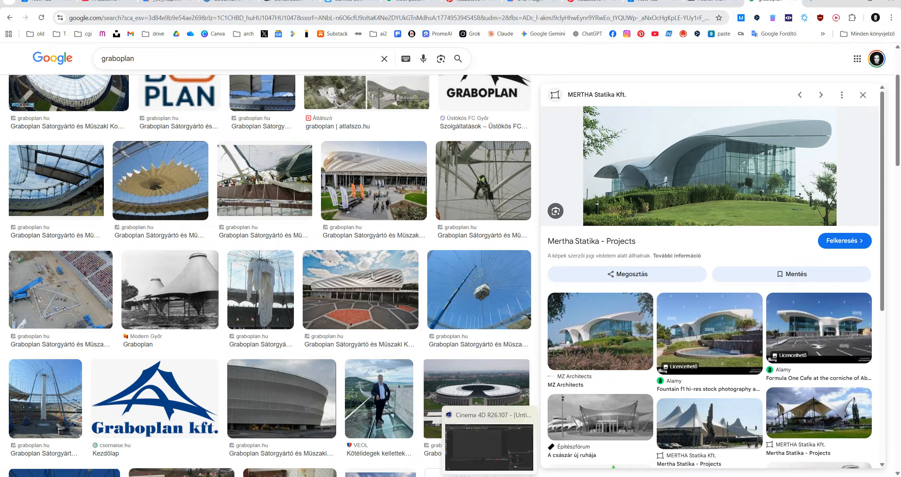
pyautogui.click(489, 443)
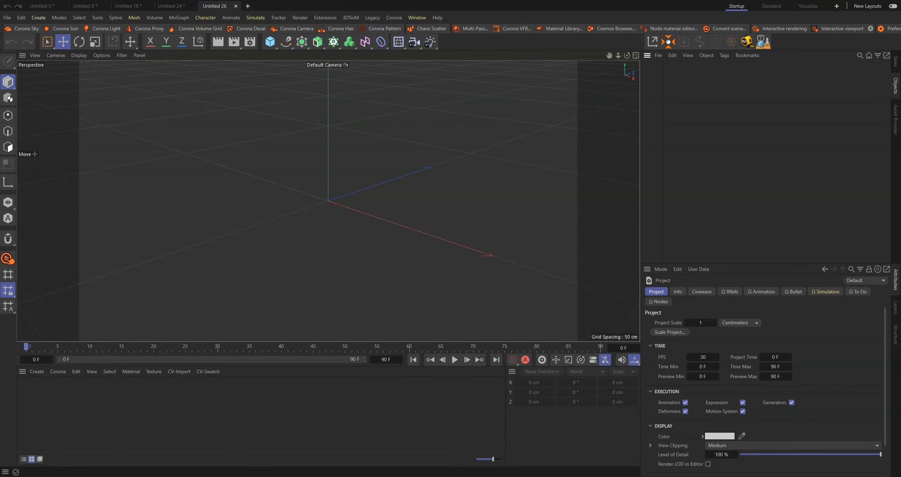
pyautogui.middleClick(372, 129)
pyautogui.middleClick(479, 125)
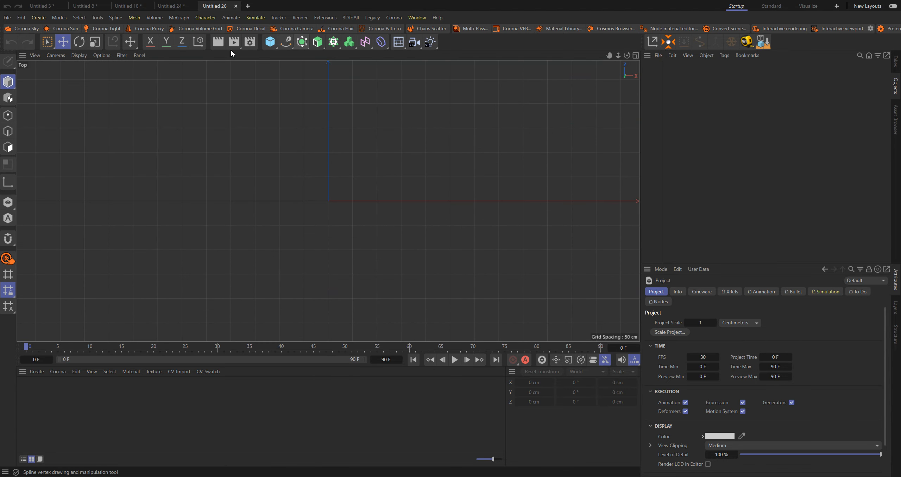
# Detach the mesh primitives list as a floating palette and add an Empty Polygon object from it
pyautogui.click(37, 18)
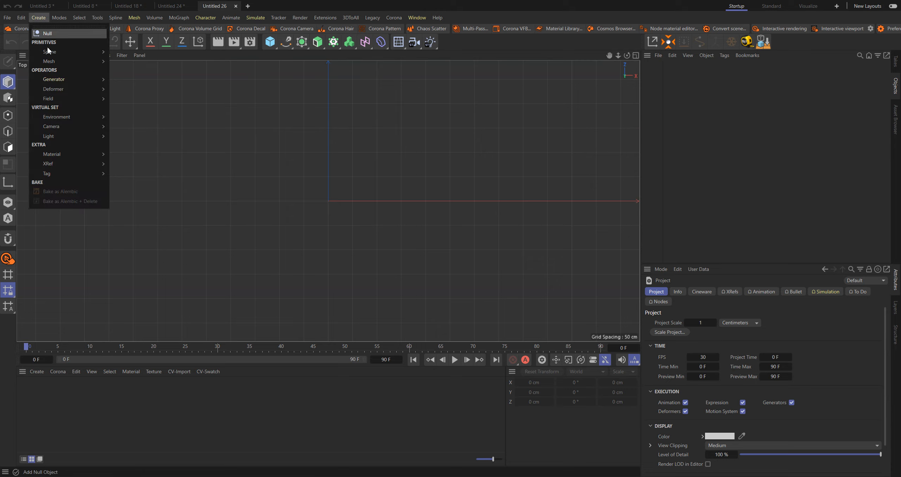
pyautogui.moveTo(49, 62)
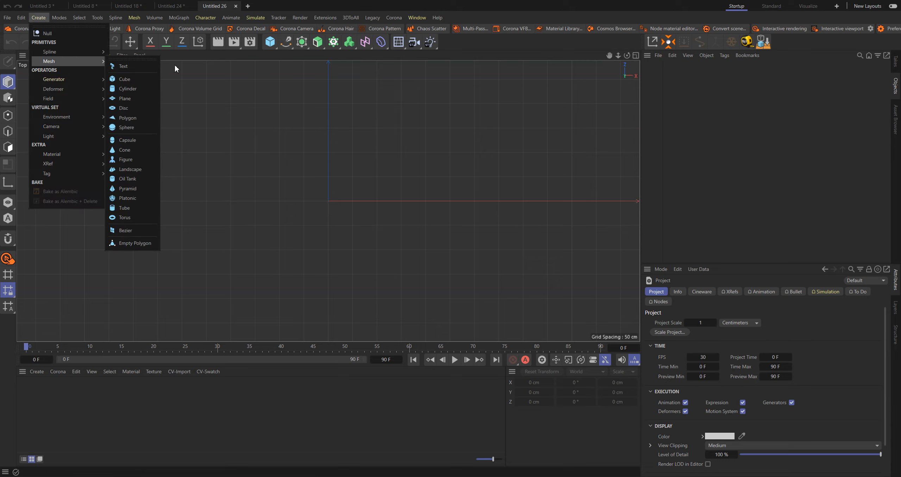
pyautogui.click(137, 59)
pyautogui.moveTo(123, 51); pyautogui.dragTo(58, 96)
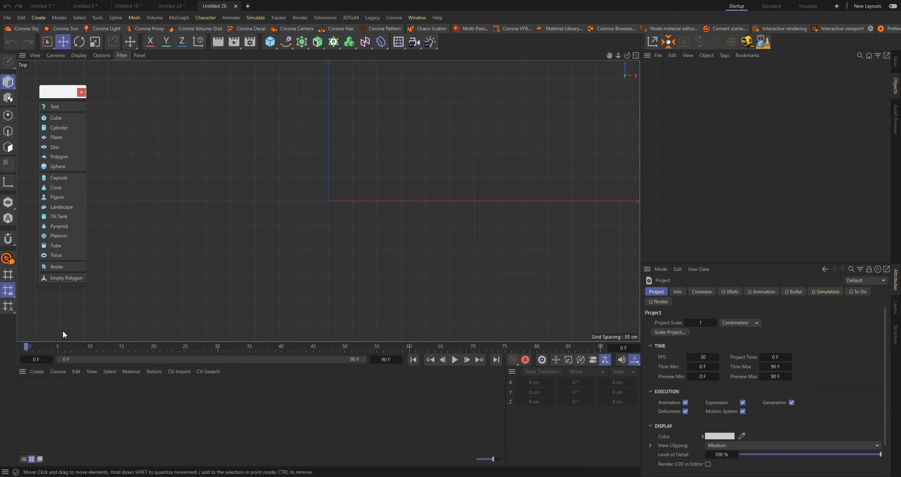
pyautogui.click(61, 278)
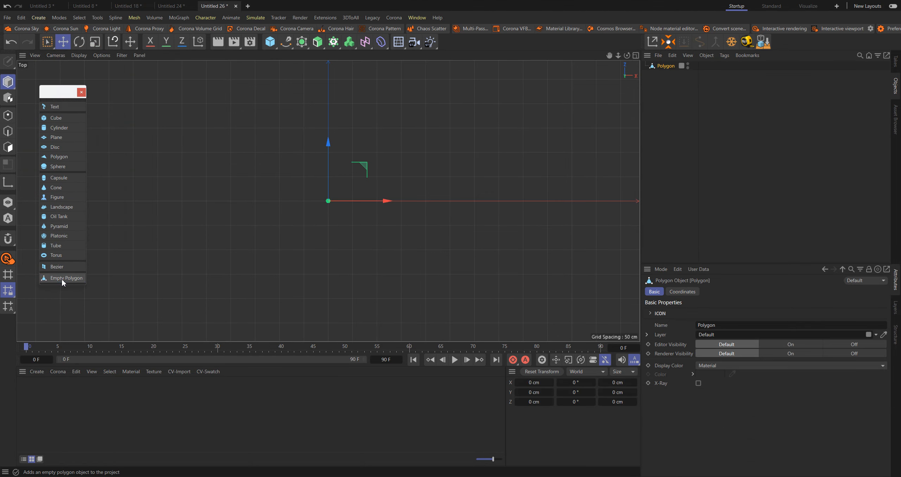
# In point mode, place six points of the polygon object in a rough hexagon about 213 cm wide and 202 cm deep
pyautogui.click(7, 118)
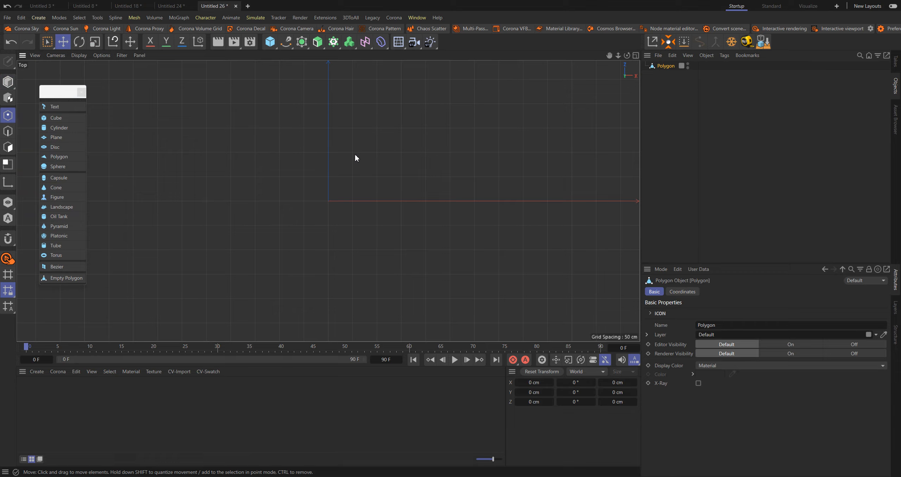
pyautogui.keyDown('ctrl'); pyautogui.moveTo(331, 177); pyautogui.dragTo(304, 176); pyautogui.keyUp('ctrl')
pyautogui.keyDown('ctrl'); pyautogui.click(359, 168); pyautogui.keyUp('ctrl')
pyautogui.keyDown('ctrl'); pyautogui.moveTo(360, 172); pyautogui.dragTo(352, 175); pyautogui.keyUp('ctrl')
pyautogui.keyDown('ctrl'); pyautogui.click(379, 223); pyautogui.keyUp('ctrl')
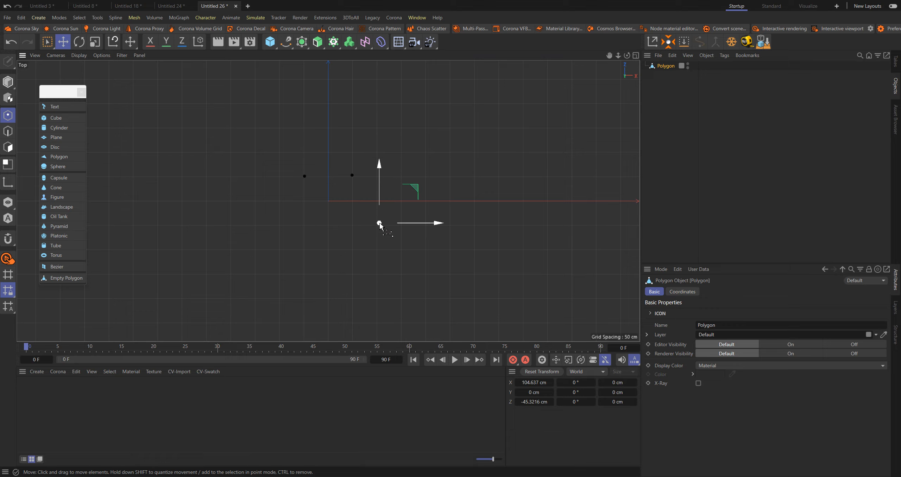
pyautogui.keyDown('ctrl'); pyautogui.moveTo(297, 226); pyautogui.dragTo(276, 227); pyautogui.keyUp('ctrl')
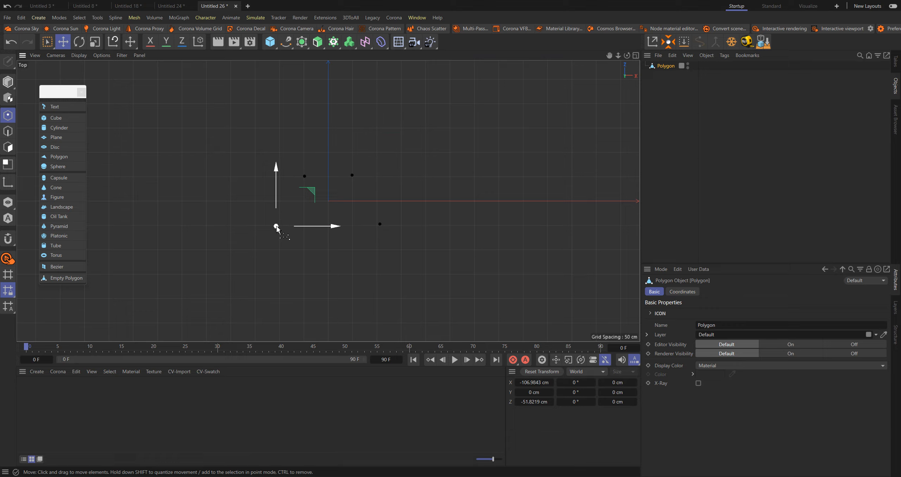
pyautogui.keyDown('ctrl'); pyautogui.moveTo(304, 271); pyautogui.dragTo(353, 273); pyautogui.keyUp('ctrl')
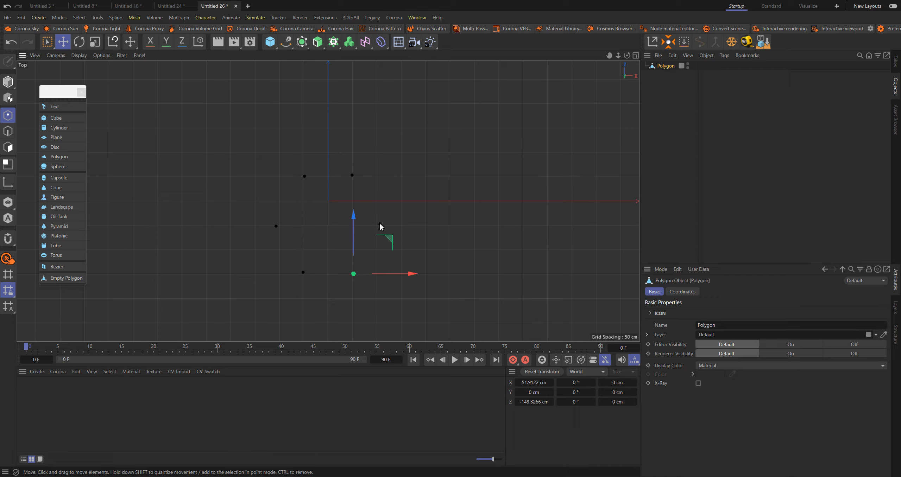
pyautogui.click(394, 180)
# Bridge the three rows of points with two four-sided polygons to fill the hexagon
pyautogui.press('b')
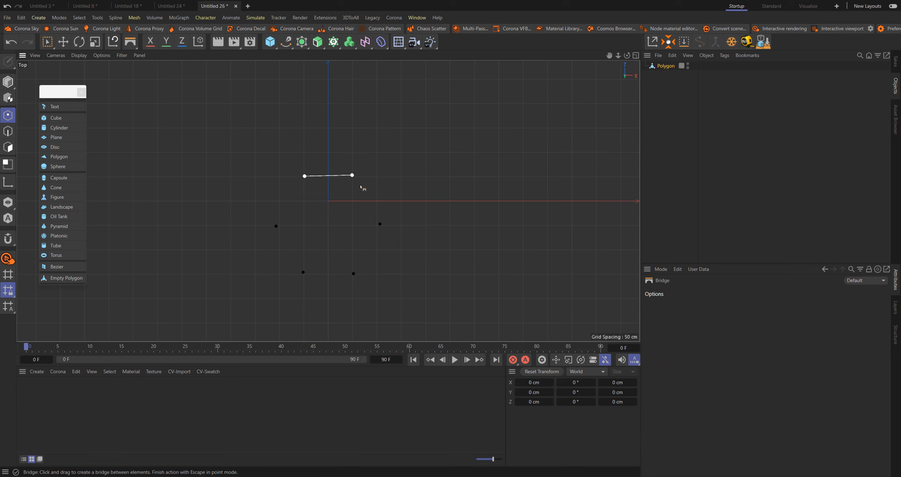
pyautogui.moveTo(276, 226); pyautogui.dragTo(380, 224)
pyautogui.moveTo(304, 272); pyautogui.dragTo(354, 273)
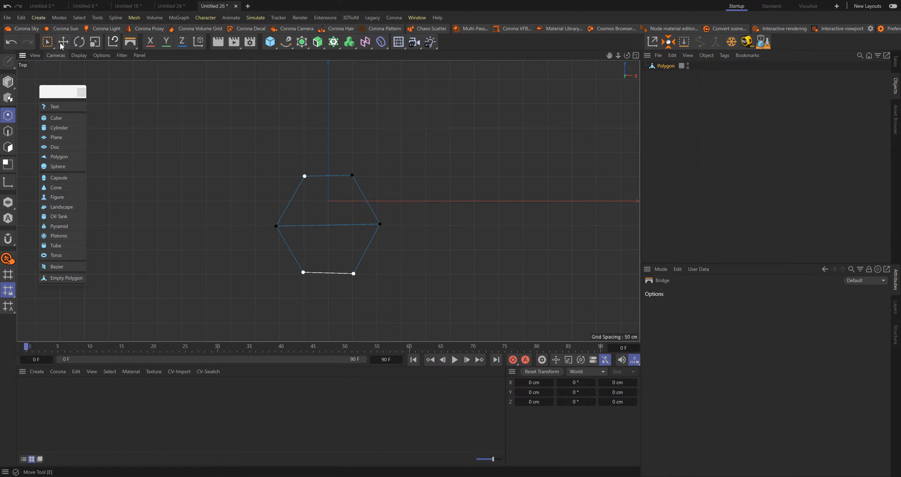
pyautogui.click(48, 42)
# Select all six hexagon points with Live Selection and scale a copy outward into a concentric ring about three times larger
pyautogui.middleClick(255, 172)
pyautogui.middleClick(476, 141)
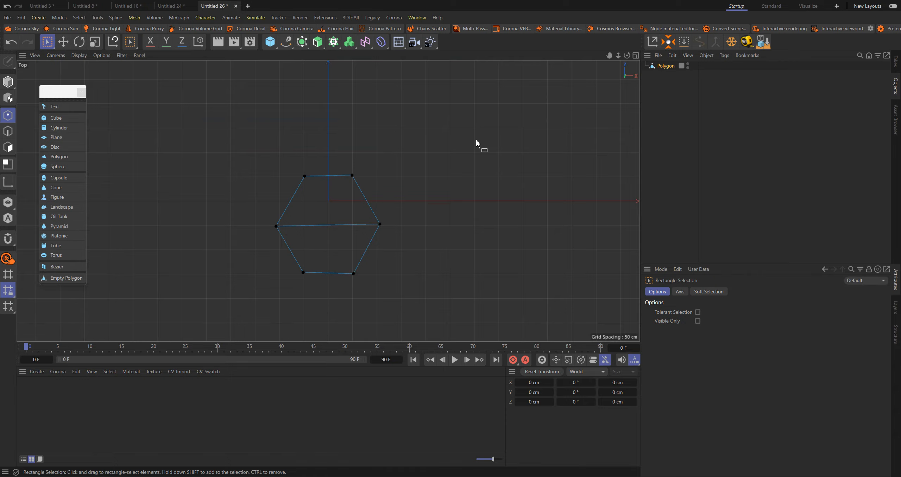
pyautogui.scroll(5, 328, 169)
pyautogui.scroll(-8, 349, 171)
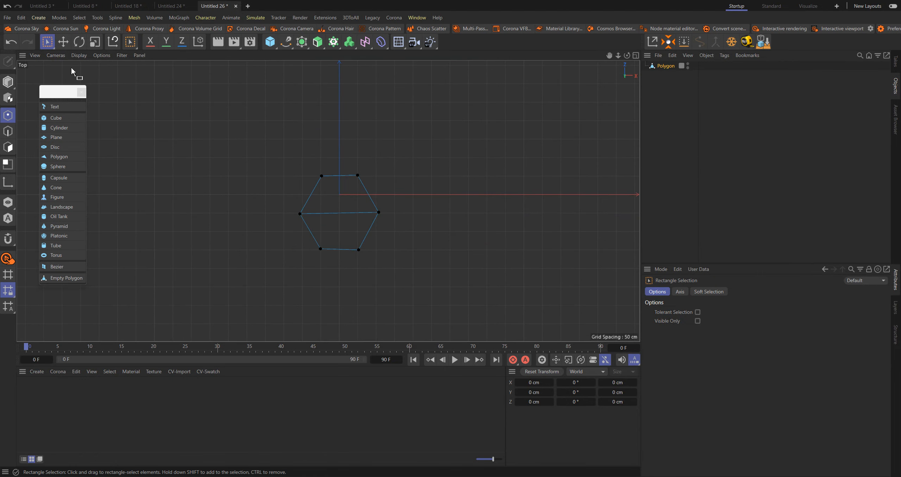
pyautogui.click(44, 43)
pyautogui.click(92, 57)
pyautogui.click(351, 208)
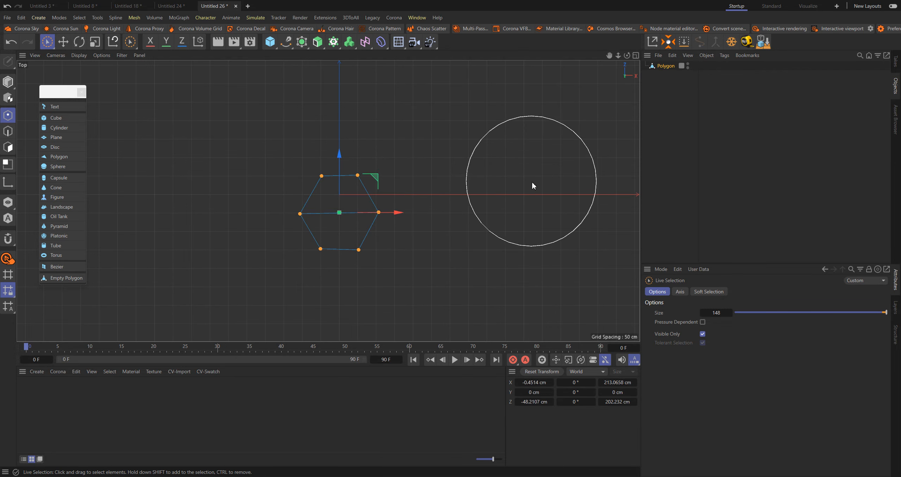
pyautogui.click(481, 172)
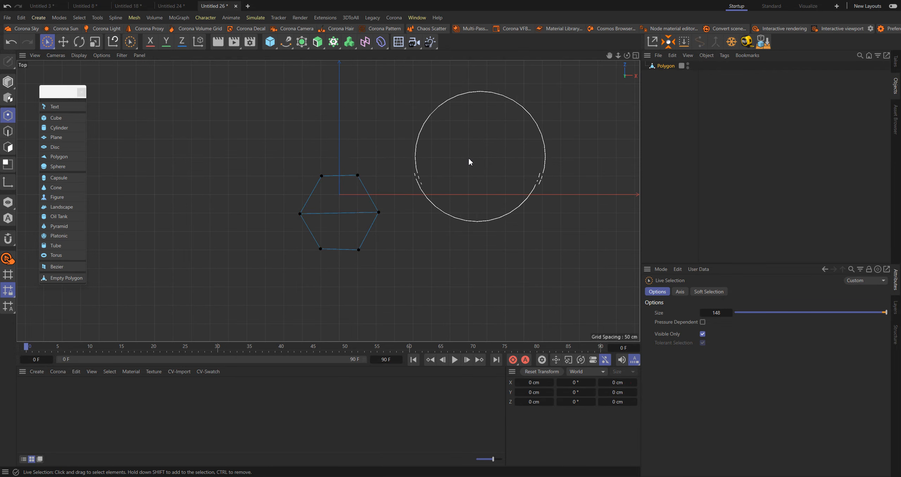
pyautogui.click(341, 201)
pyautogui.press('t')
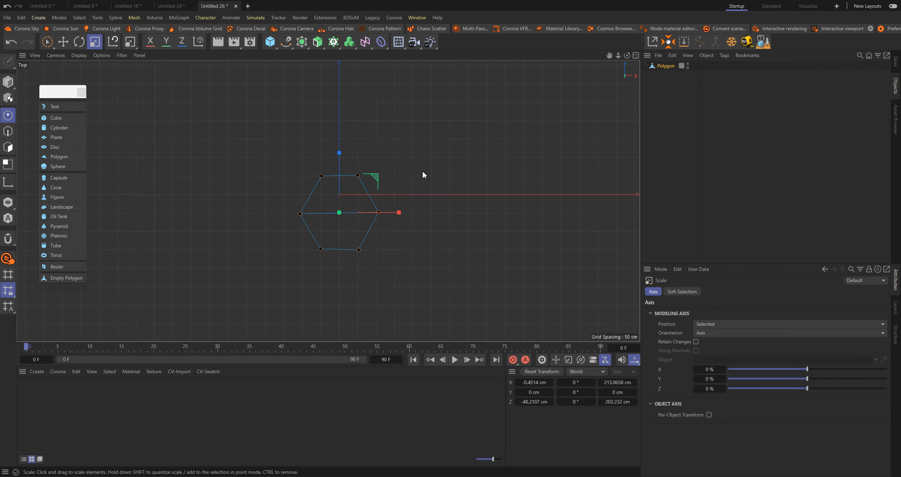
pyautogui.moveTo(501, 159); pyautogui.dragTo(444, 159)
pyautogui.press('e')
pyautogui.click(551, 129)
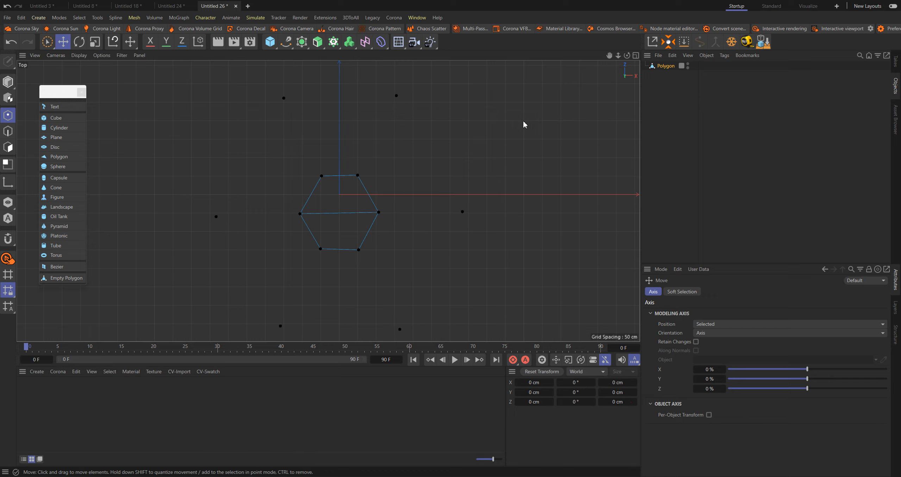
# Bridge the outer ring of points to the inner hexagon with six polygons all the way around
pyautogui.press('m')
pyautogui.press('b')
pyautogui.moveTo(284, 98); pyautogui.dragTo(396, 96)
pyautogui.moveTo(322, 176); pyautogui.dragTo(357, 175)
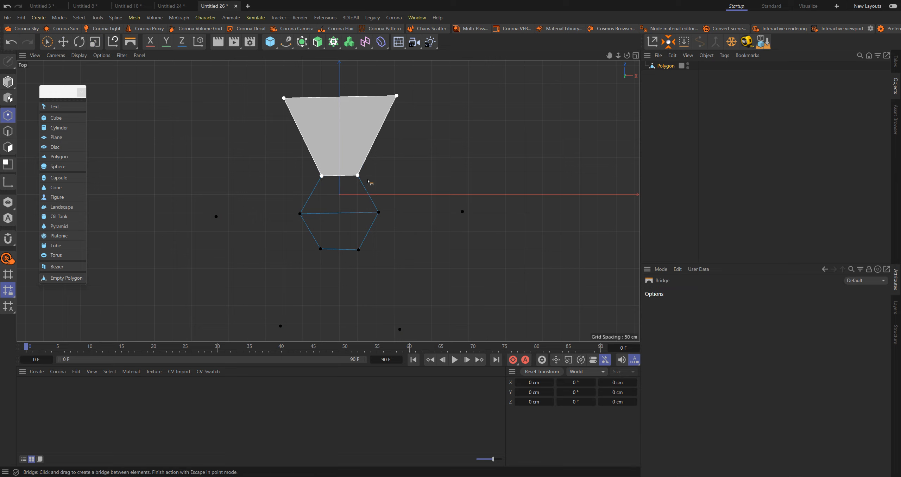
pyautogui.keyDown('alt'); pyautogui.moveTo(424, 197); pyautogui.dragTo(420, 178, button='middle'); pyautogui.keyUp('alt')
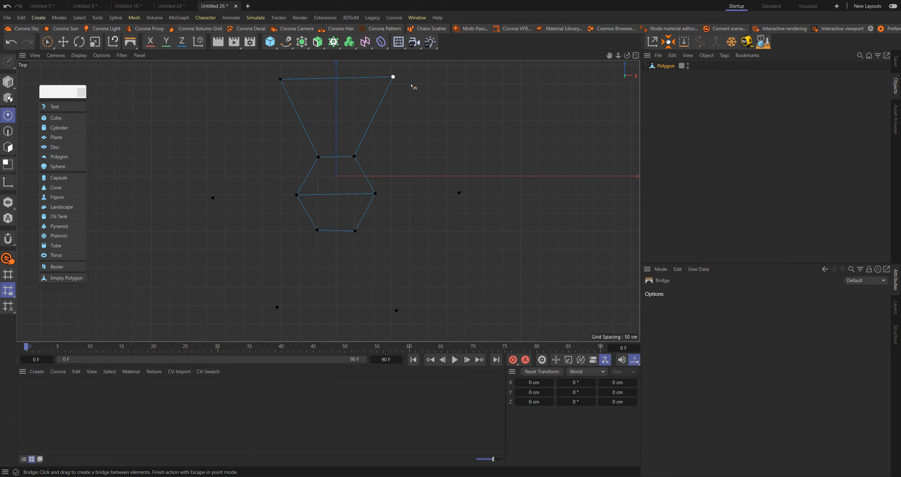
pyautogui.moveTo(412, 84); pyautogui.dragTo(352, 175)
pyautogui.moveTo(459, 209); pyautogui.dragTo(391, 197)
pyautogui.moveTo(396, 310); pyautogui.dragTo(355, 231)
pyautogui.moveTo(277, 307); pyautogui.dragTo(318, 231)
pyautogui.moveTo(212, 198); pyautogui.dragTo(297, 195)
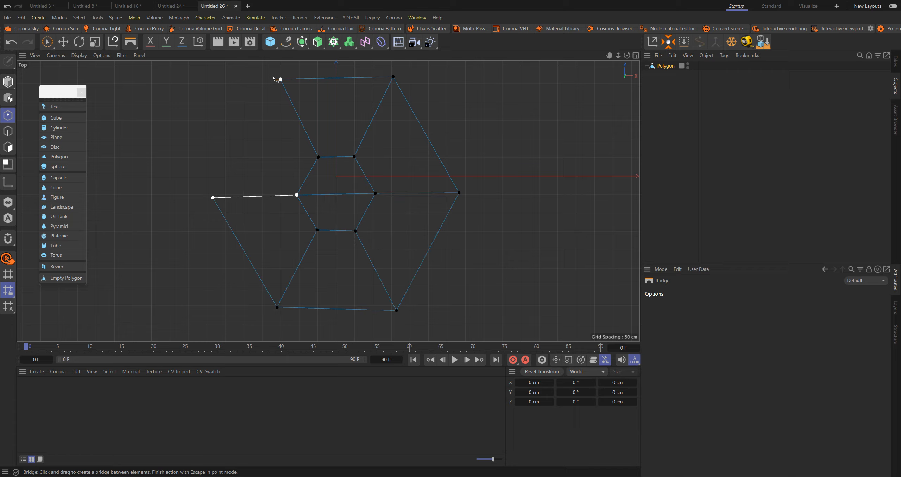
pyautogui.moveTo(274, 79); pyautogui.dragTo(313, 148)
# In edge mode, select the inner hexagon's edge loop and raise it about 334 cm above the outer ring
pyautogui.scroll(-1, 503, 166)
pyautogui.scroll(-2, 394, 170)
pyautogui.middleClick(448, 159)
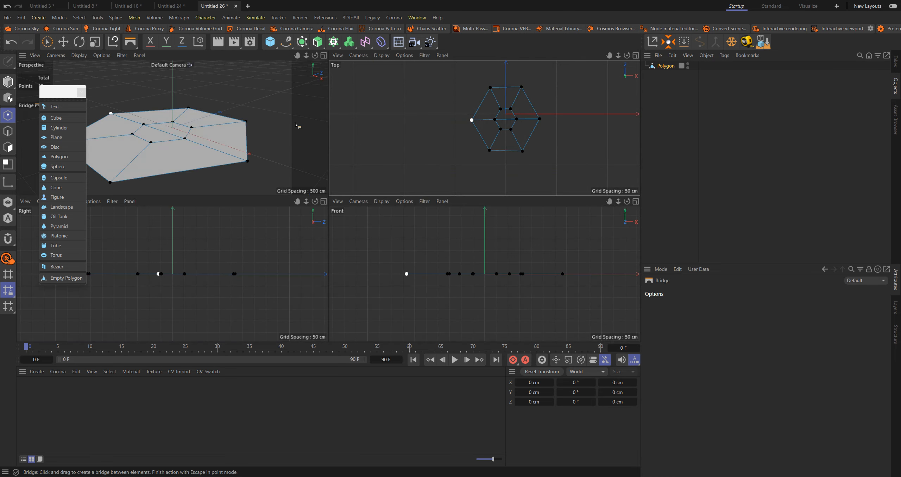
pyautogui.middleClick(296, 126)
pyautogui.scroll(-2, 388, 208)
pyautogui.moveTo(369, 198)
pyautogui.keyDown('alt'); pyautogui.mouseDown()
pyautogui.moveTo(387, 191)
pyautogui.moveTo(361, 207)
pyautogui.mouseUp(); pyautogui.keyUp('alt')
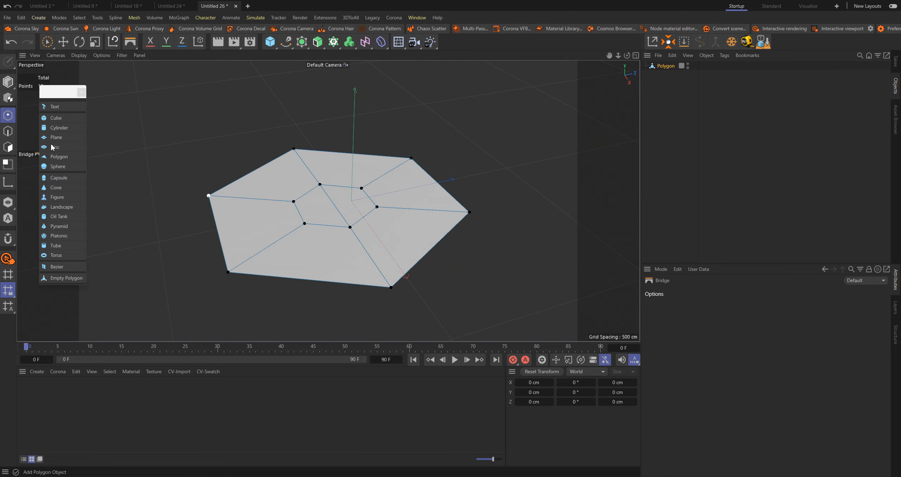
pyautogui.click(64, 41)
pyautogui.click(9, 131)
pyautogui.doubleClick(346, 187)
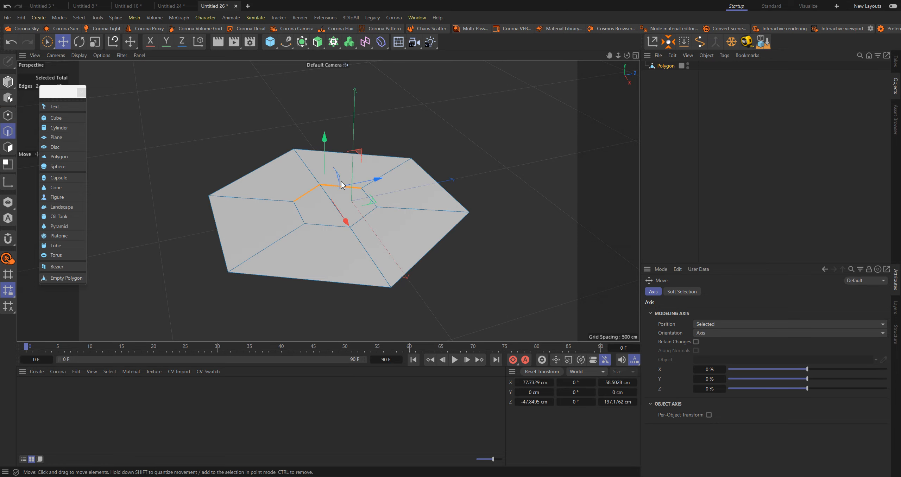
pyautogui.keyDown('shift'); pyautogui.click(366, 215); pyautogui.keyUp('shift')
pyautogui.keyDown('shift'); pyautogui.click(317, 224); pyautogui.keyUp('shift')
pyautogui.keyDown('shift'); pyautogui.click(300, 212); pyautogui.keyUp('shift')
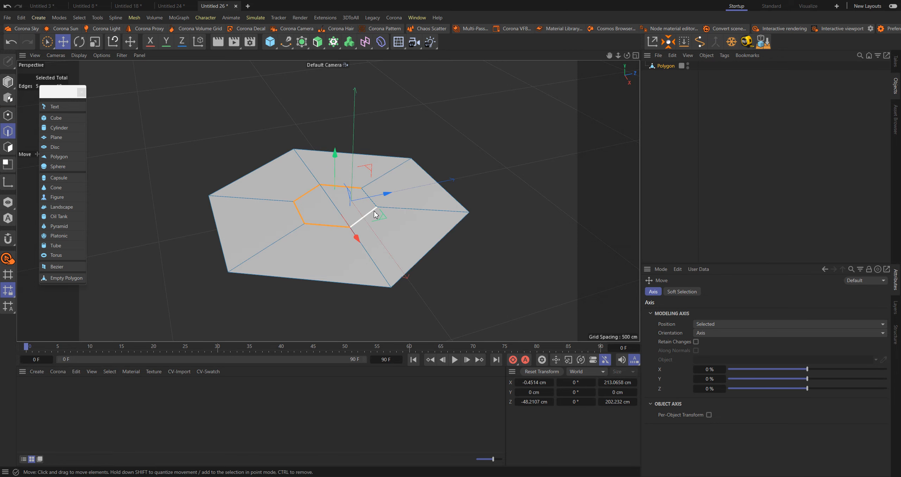
pyautogui.keyDown('shift'); pyautogui.click(375, 214); pyautogui.keyUp('shift')
pyautogui.keyDown('alt'); pyautogui.moveTo(380, 213); pyautogui.dragTo(342, 56); pyautogui.keyUp('alt')
# Delete the two polygons that cap the raised inner hexagon
pyautogui.click(14, 150)
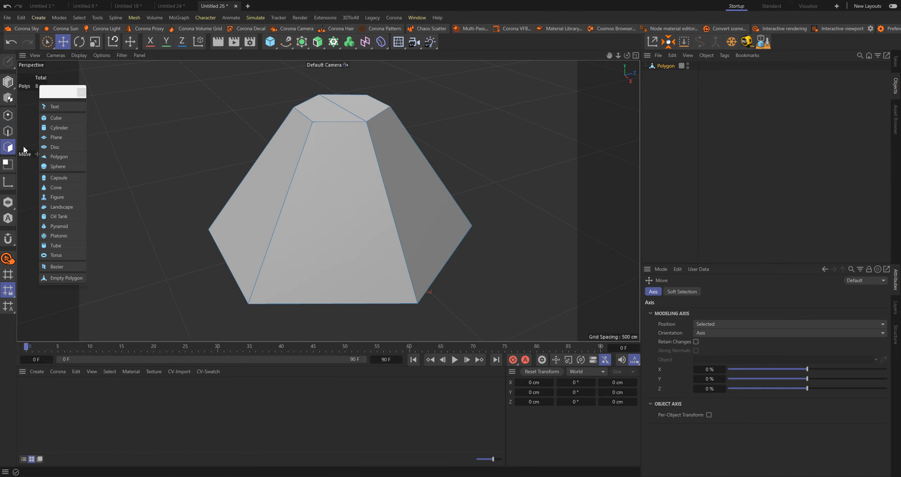
pyautogui.press('space')
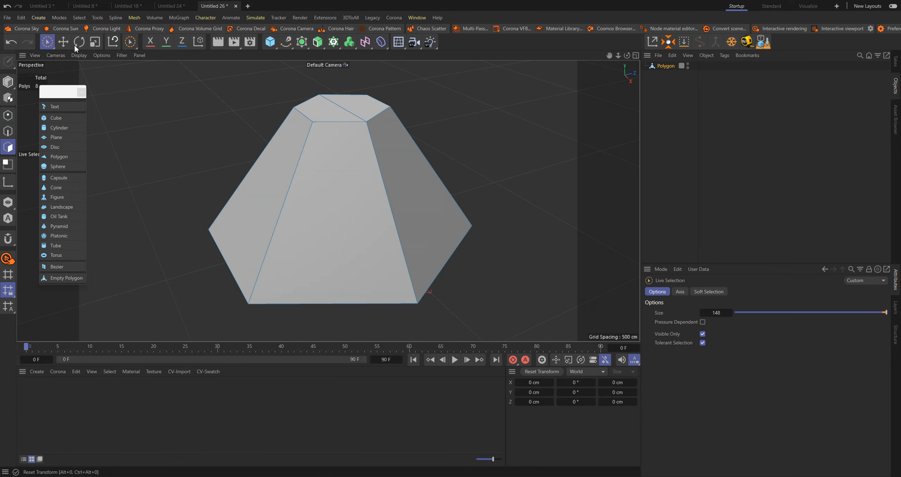
pyautogui.click(64, 43)
pyautogui.click(361, 118)
pyautogui.keyDown('shift'); pyautogui.click(367, 114); pyautogui.keyUp('shift')
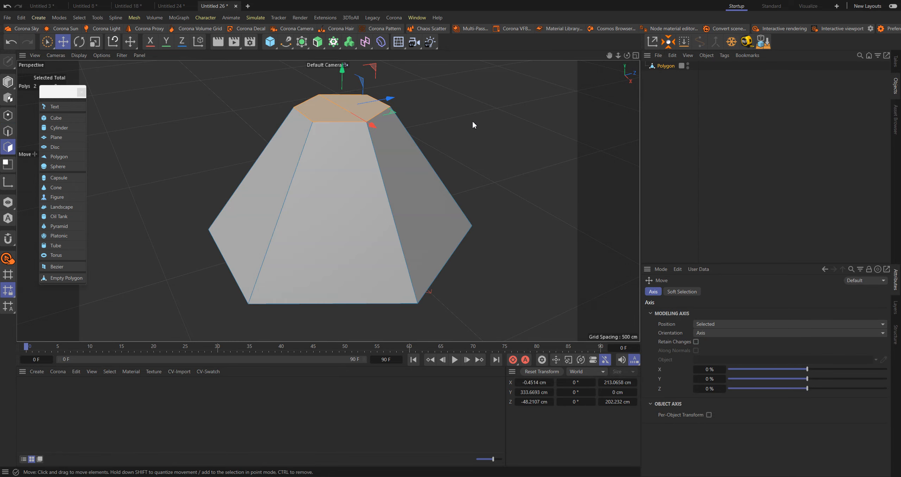
pyautogui.press('Delete')
# Select the outer rim's and top opening's edge loops in turn and regularize each one with Fit Circle
pyautogui.scroll(-3, 398, 124)
pyautogui.keyDown('alt'); pyautogui.moveTo(398, 124); pyautogui.dragTo(402, 183); pyautogui.keyUp('alt')
pyautogui.middleClick(402, 183)
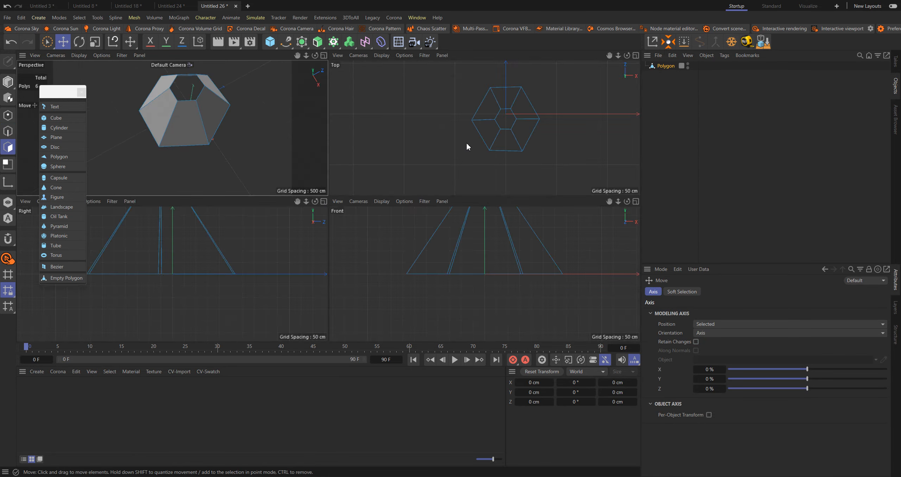
pyautogui.middleClick(466, 142)
pyautogui.click(8, 131)
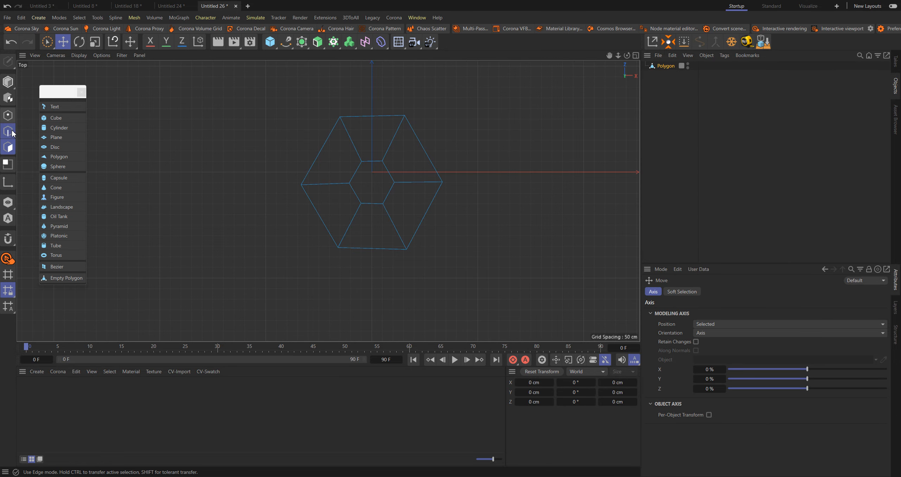
pyautogui.click(364, 117)
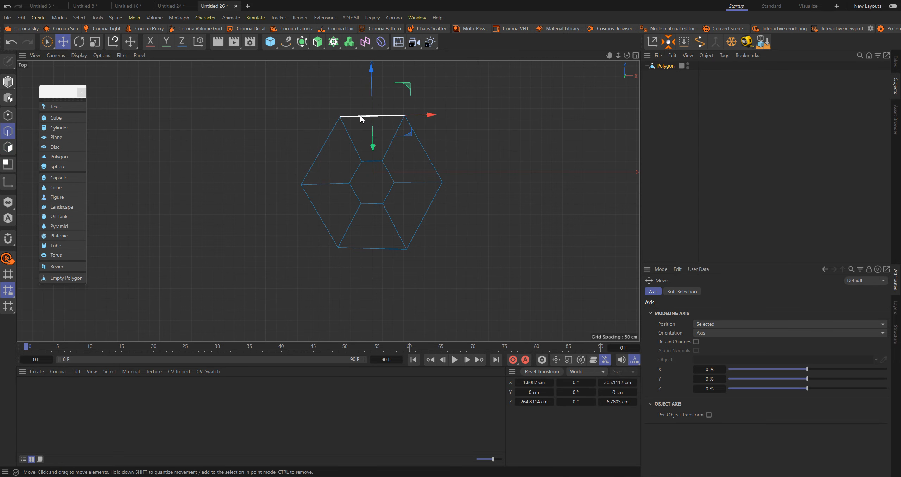
pyautogui.press('u')
pyautogui.press('l')
pyautogui.click(366, 117)
pyautogui.rightClick(483, 127)
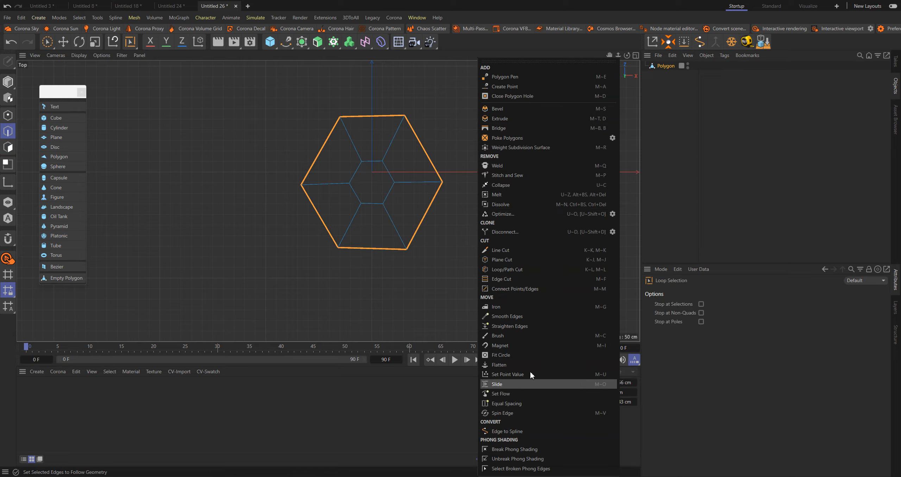
pyautogui.click(542, 354)
pyautogui.moveTo(499, 208); pyautogui.dragTo(480, 204)
pyautogui.doubleClick(389, 173)
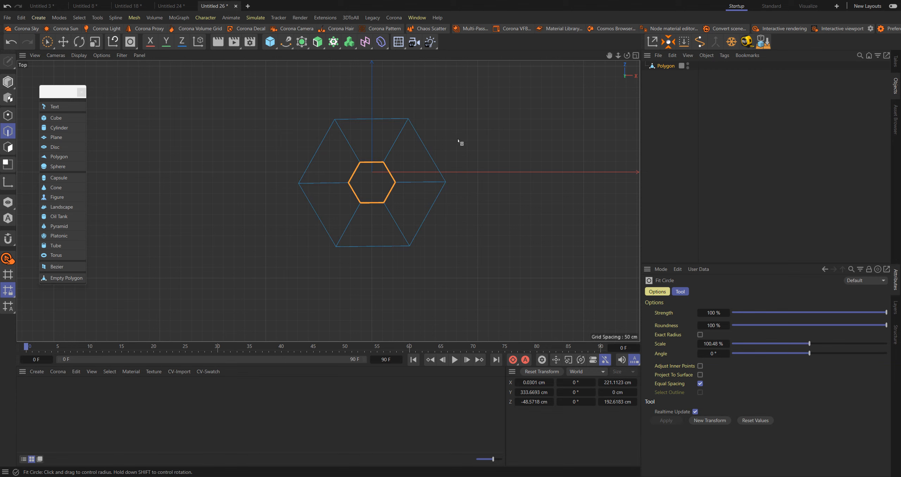
pyautogui.scroll(2, 365, 187)
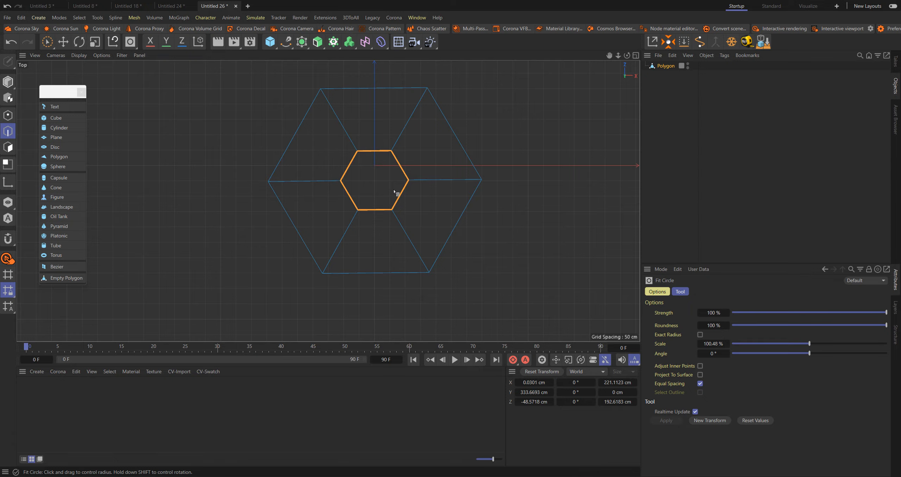
# Ring-select the six slanted side edges and connect them with a new edge loop at mid-height
pyautogui.middleClick(233, 143)
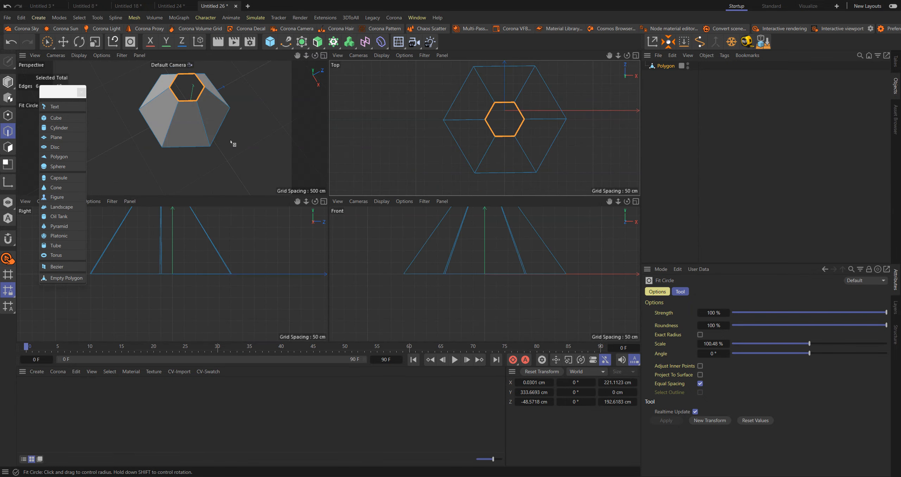
pyautogui.middleClick(237, 142)
pyautogui.keyDown('alt'); pyautogui.moveTo(383, 152); pyautogui.dragTo(384, 143); pyautogui.keyUp('alt')
pyautogui.press('u')
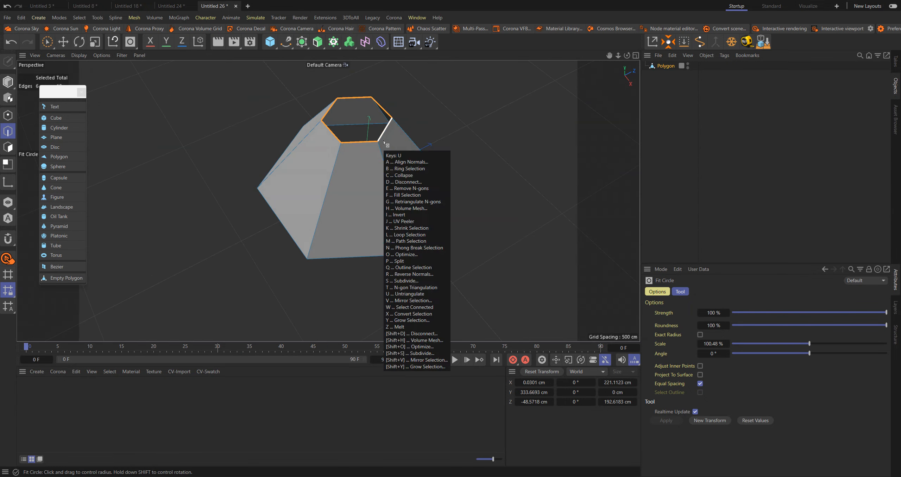
pyautogui.press('b')
pyautogui.click(422, 193)
pyautogui.press('m')
pyautogui.press('m')
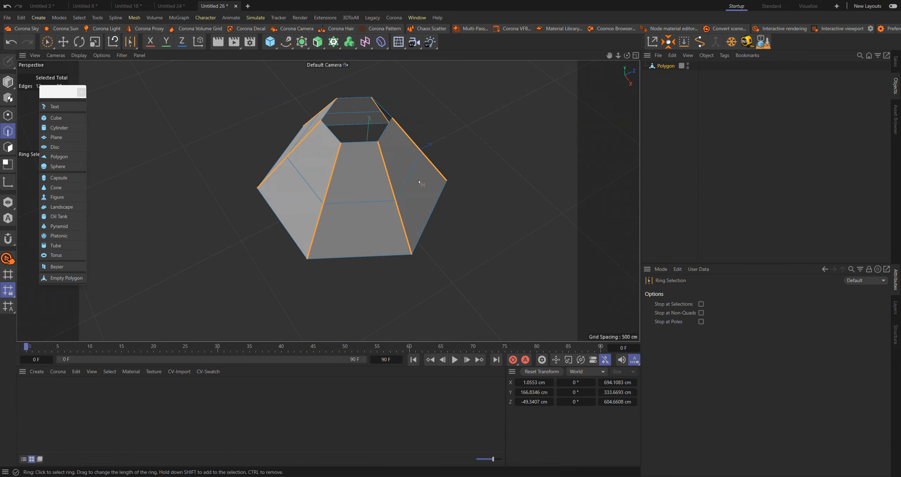
# Lower the middle edge loop to a height of about 132 cm and narrow it to about 441 cm wide
pyautogui.press('e')
pyautogui.doubleClick(415, 180)
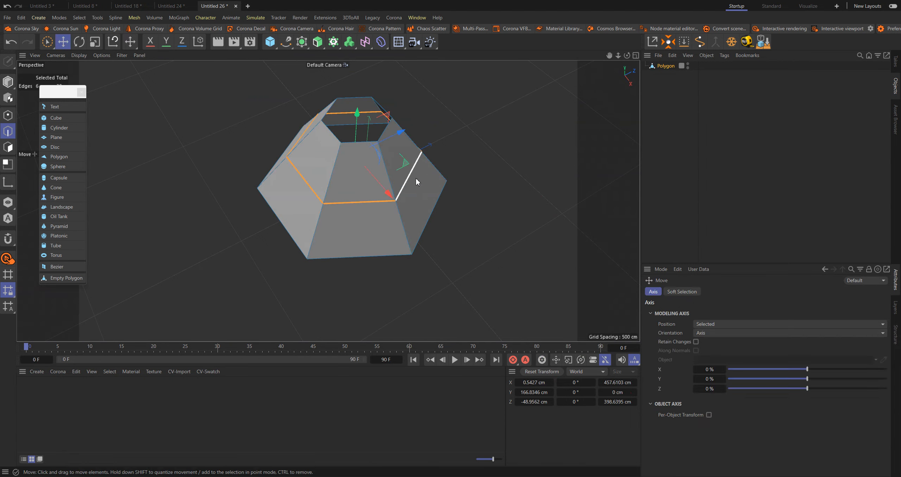
pyautogui.keyDown('alt'); pyautogui.moveTo(399, 170); pyautogui.dragTo(381, 145); pyautogui.keyUp('alt')
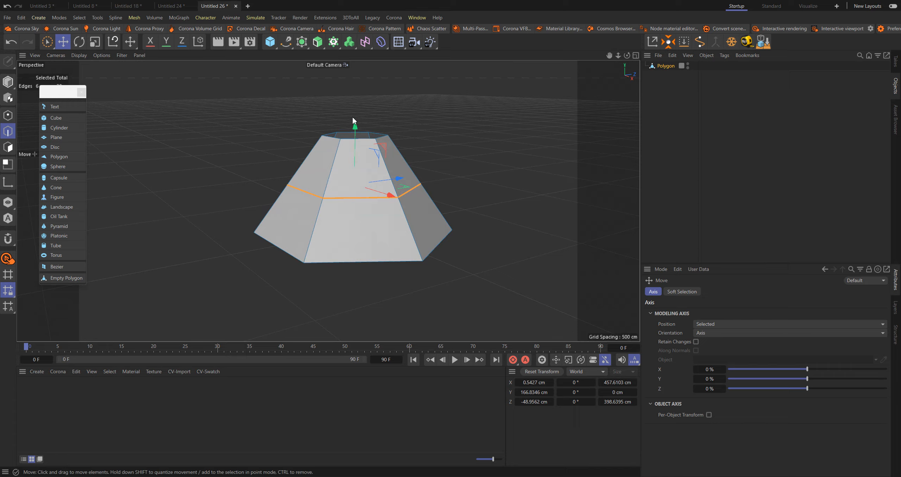
pyautogui.moveTo(355, 123)
pyautogui.mouseDown()
pyautogui.moveTo(373, 145)
pyautogui.moveTo(352, 135)
pyautogui.moveTo(361, 135)
pyautogui.mouseUp()
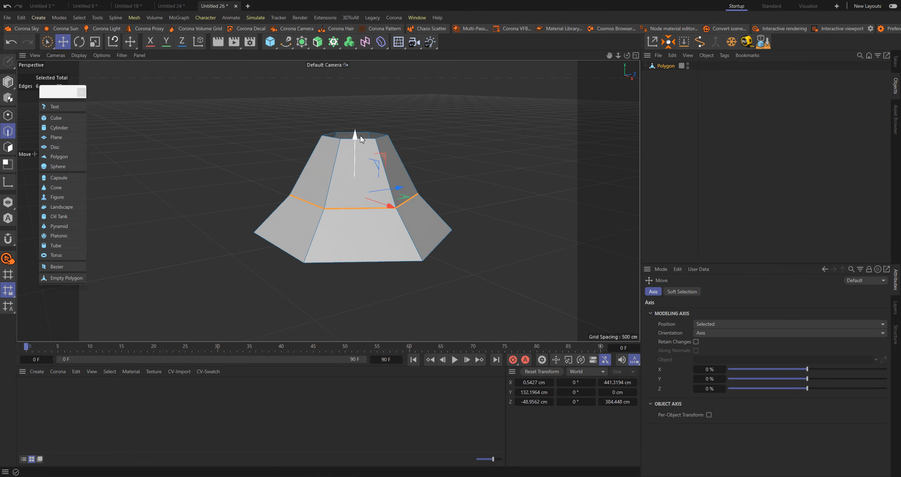
# Put the polygon object under a Subdivision Surface with editor and renderer subdivision both set to 4
pyautogui.click(306, 44)
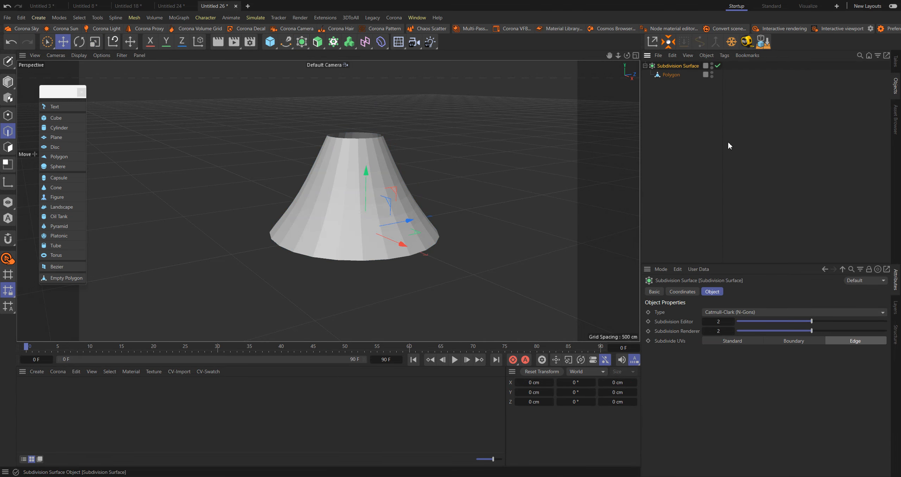
pyautogui.moveTo(811, 321); pyautogui.dragTo(838, 323)
pyautogui.click(838, 330)
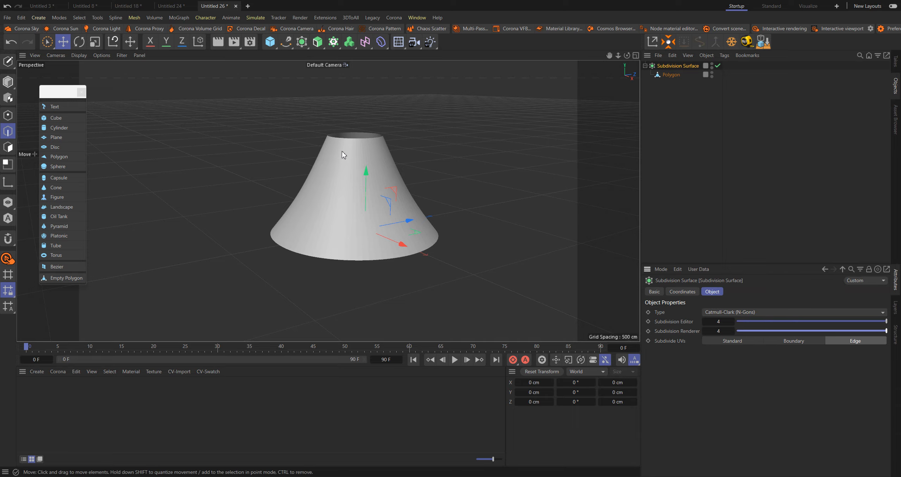
# Select the edge loop around the polygon object's top opening and scale it down to about 80%
pyautogui.keyDown('alt'); pyautogui.moveTo(344, 154); pyautogui.dragTo(388, 164); pyautogui.keyUp('alt')
pyautogui.click(671, 75)
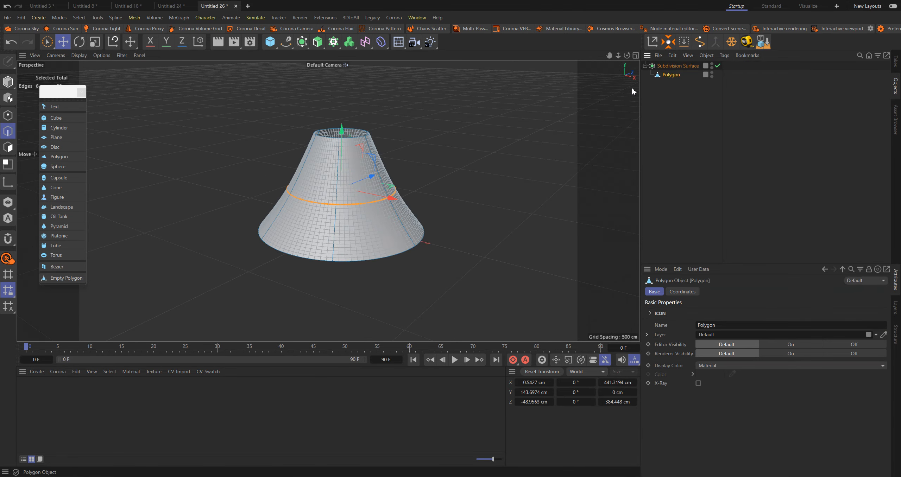
pyautogui.doubleClick(352, 138)
pyautogui.press('t')
pyautogui.moveTo(525, 139); pyautogui.dragTo(445, 143)
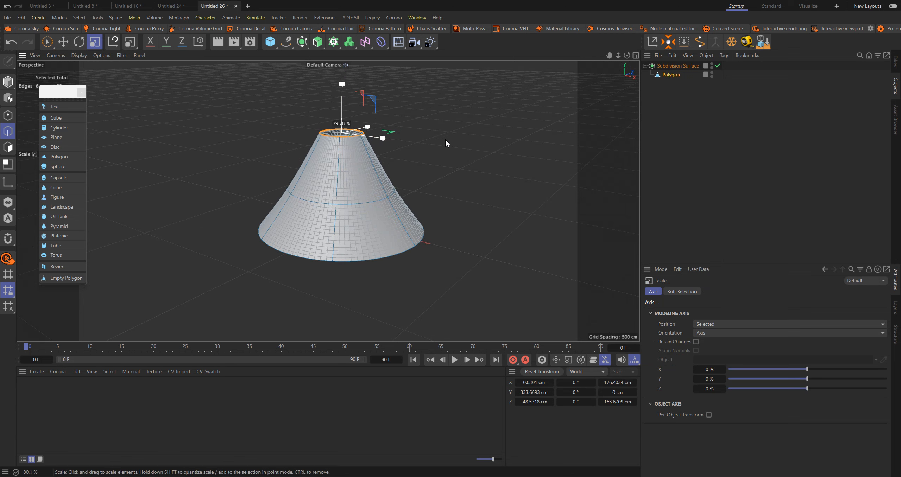
# Scale the middle edge loop in to about 342 cm wide and lower it to a height of about 133 cm
pyautogui.press('e')
pyautogui.doubleClick(352, 205)
pyautogui.press('t')
pyautogui.moveTo(539, 176); pyautogui.dragTo(447, 187)
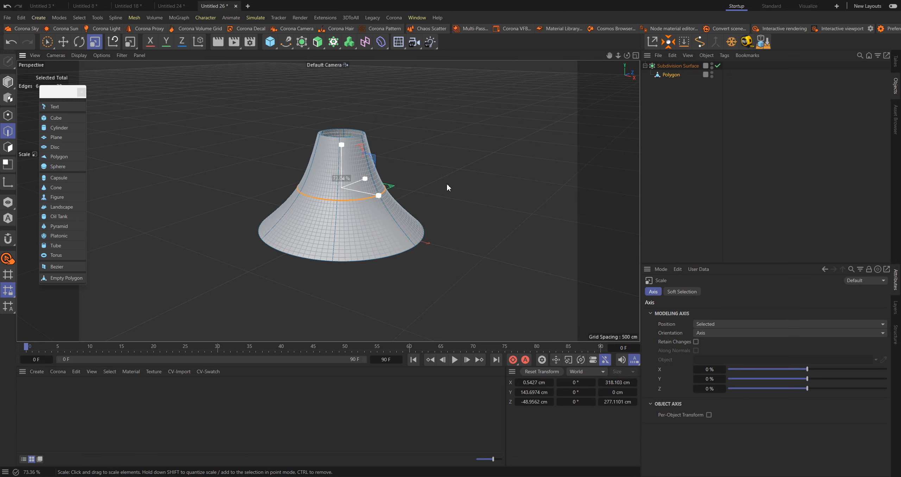
pyautogui.press('e')
pyautogui.doubleClick(352, 204)
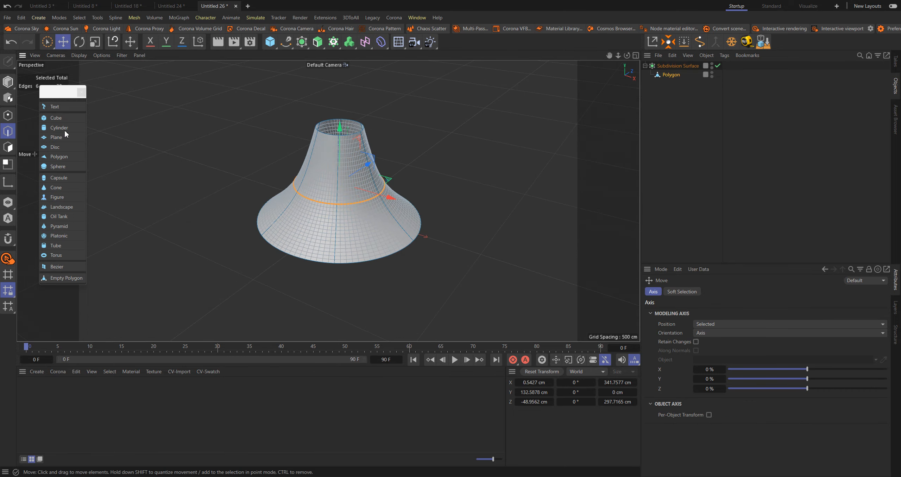
# In point mode, select all six outer rim points with Rectangle Selection and try adjusting their subdivision weight interactively
pyautogui.click(8, 117)
pyautogui.press('0')
pyautogui.moveTo(363, 276); pyautogui.dragTo(322, 258)
pyautogui.keyDown('alt'); pyautogui.moveTo(335, 164); pyautogui.dragTo(426, 213); pyautogui.keyUp('alt')
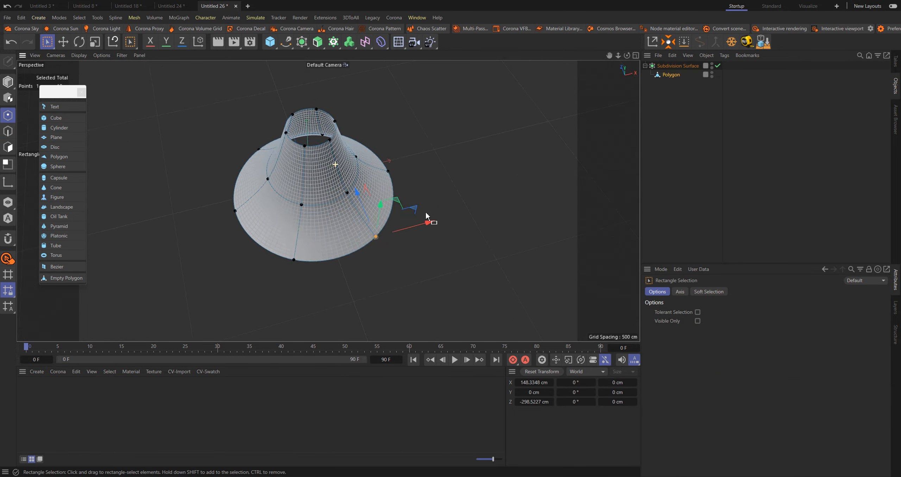
pyautogui.keyDown('shift'); pyautogui.moveTo(249, 208); pyautogui.dragTo(227, 231); pyautogui.keyUp('shift')
pyautogui.keyDown('alt'); pyautogui.moveTo(333, 137); pyautogui.dragTo(299, 158); pyautogui.keyUp('alt')
pyautogui.keyDown('shift'); pyautogui.moveTo(416, 163); pyautogui.dragTo(384, 187); pyautogui.keyUp('shift')
pyautogui.keyDown('alt'); pyautogui.moveTo(380, 162); pyautogui.dragTo(384, 122); pyautogui.keyUp('alt')
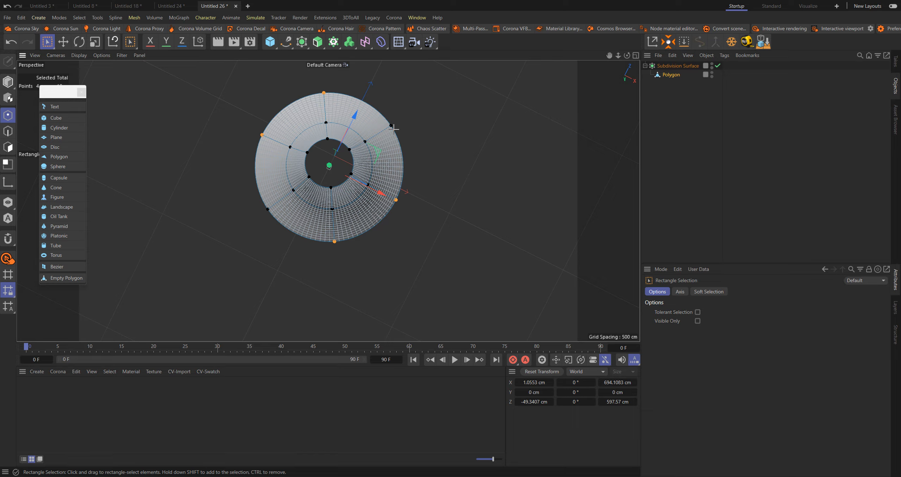
pyautogui.keyDown('shift'); pyautogui.click(393, 129); pyautogui.keyUp('shift')
pyautogui.keyDown('shift'); pyautogui.moveTo(261, 200); pyautogui.dragTo(270, 229); pyautogui.keyUp('shift')
pyautogui.press('.')
pyautogui.moveTo(348, 205); pyautogui.dragTo(317, 205)
# Select three alternate outer rim points and increase their subdivision weight to form pointed corners, then clear the selection
pyautogui.moveTo(267, 125); pyautogui.dragTo(248, 141)
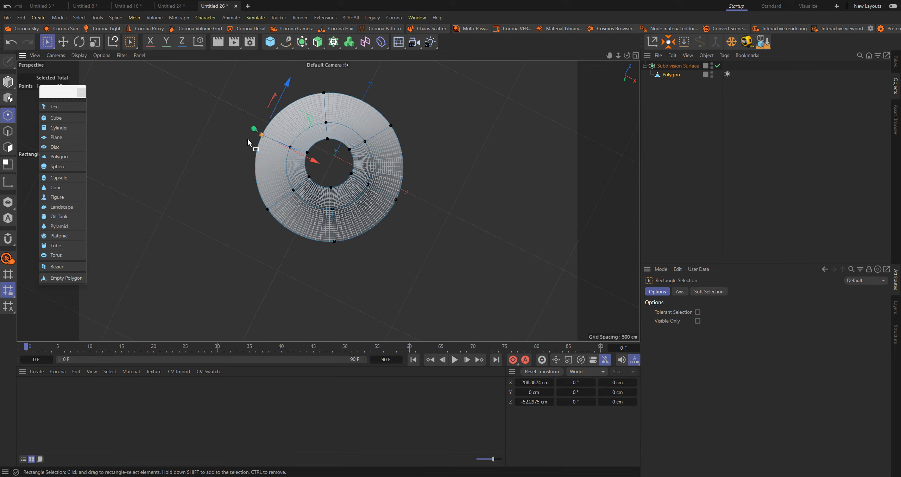
pyautogui.keyDown('shift'); pyautogui.moveTo(329, 248); pyautogui.dragTo(340, 237); pyautogui.keyUp('shift')
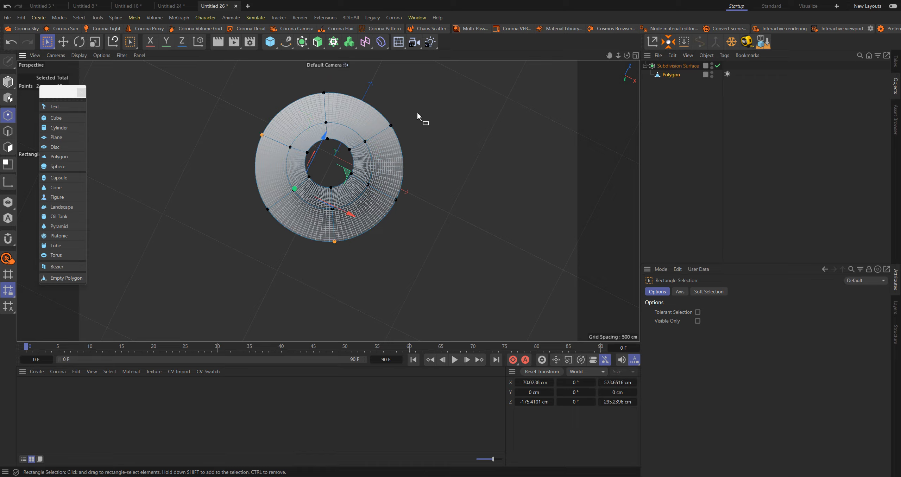
pyautogui.keyDown('shift'); pyautogui.click(391, 125); pyautogui.keyUp('shift')
pyautogui.press('.')
pyautogui.moveTo(435, 155); pyautogui.dragTo(444, 155)
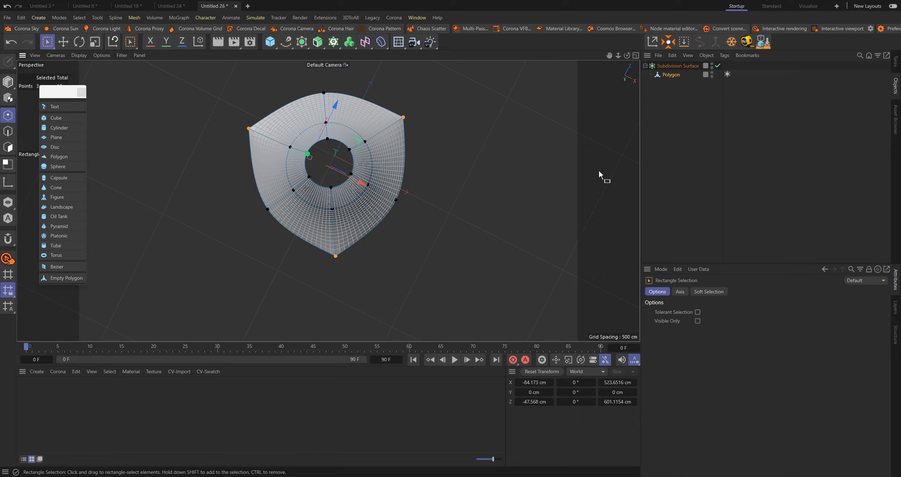
pyautogui.click(669, 170)
# Add a Phong tag to the polygon object through the command search
pyautogui.keyDown('alt'); pyautogui.moveTo(354, 197); pyautogui.dragTo(337, 112); pyautogui.keyUp('alt')
pyautogui.keyDown('alt'); pyautogui.moveTo(328, 261); pyautogui.dragTo(296, 119); pyautogui.keyUp('alt')
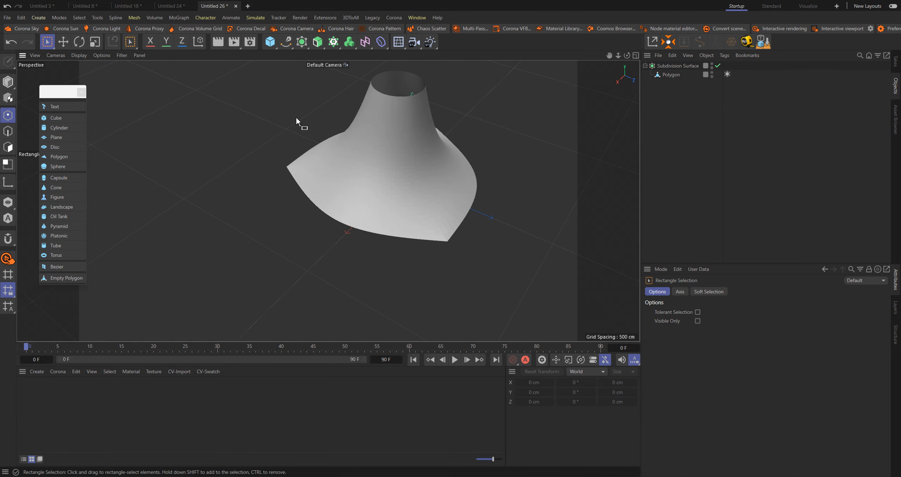
pyautogui.click(670, 75)
pyautogui.hotkey('shift', 'c')
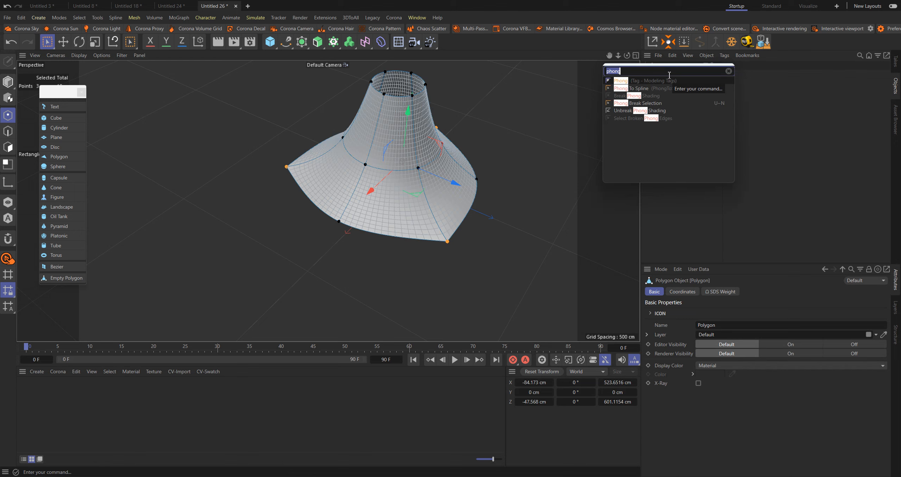
pyautogui.click(651, 79)
pyautogui.click(766, 108)
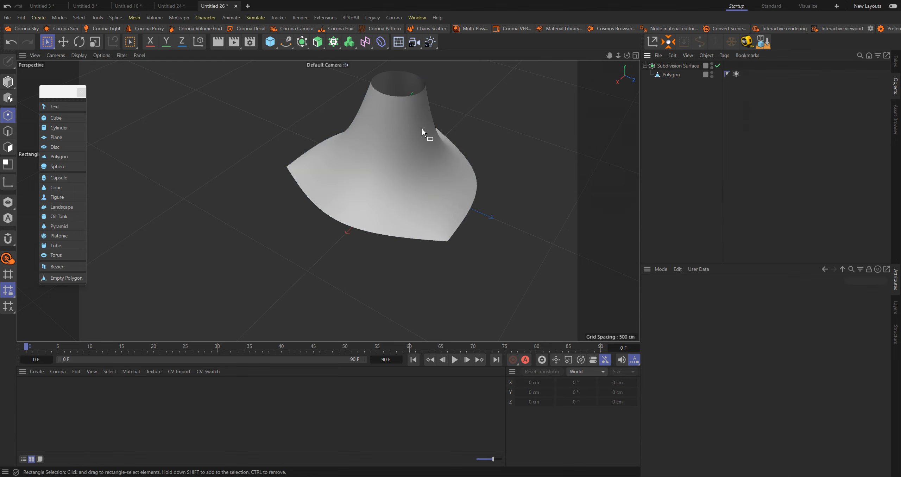
# Select the polygon object's SDS Weight tag to display the weighting on the membrane surface
pyautogui.keyDown('alt'); pyautogui.moveTo(421, 128); pyautogui.dragTo(444, 160); pyautogui.keyUp('alt')
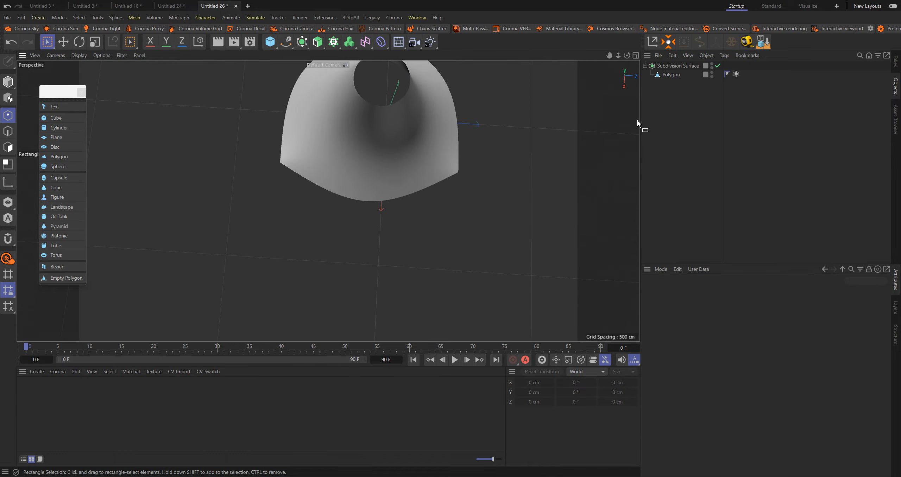
pyautogui.click(736, 74)
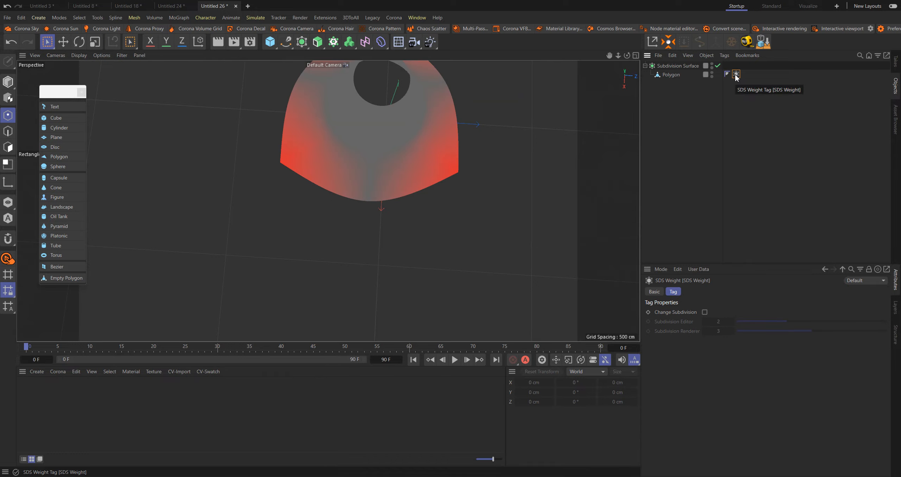
# Delete the SDS Weight tag from the polygon object to clear its corner weighting
pyautogui.press('Delete')
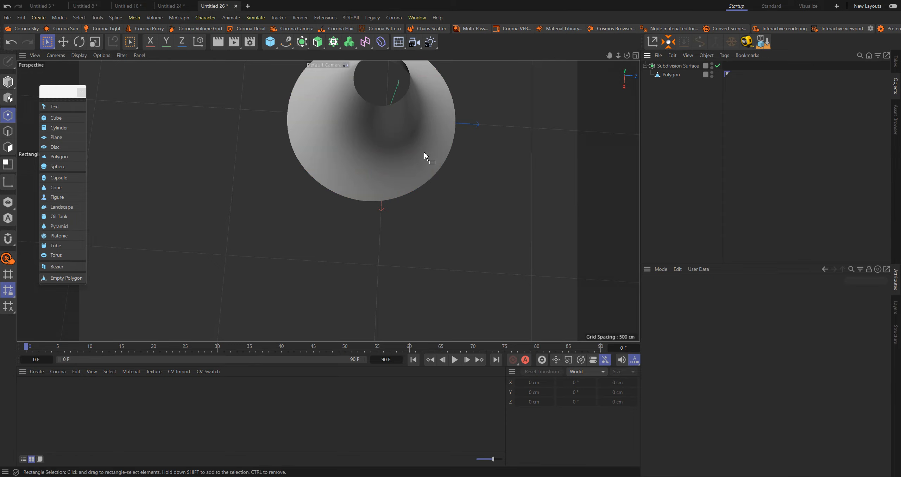
pyautogui.moveTo(424, 152)
pyautogui.keyDown('alt'); pyautogui.mouseDown()
pyautogui.moveTo(419, 74)
pyautogui.moveTo(448, 90)
pyautogui.moveTo(430, 116)
pyautogui.moveTo(431, 141)
pyautogui.mouseUp(); pyautogui.keyUp('alt')
pyautogui.press('e')
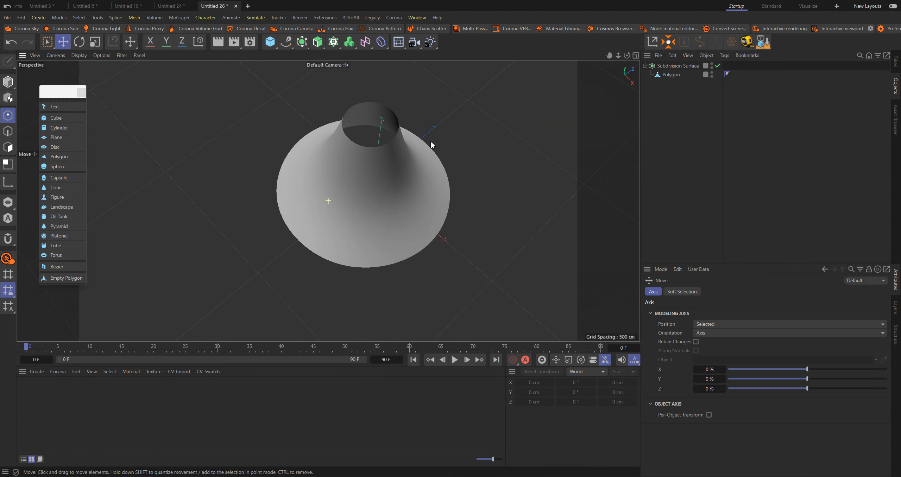
# Select all edges of the polygon object in edge mode
pyautogui.click(673, 75)
pyautogui.click(9, 132)
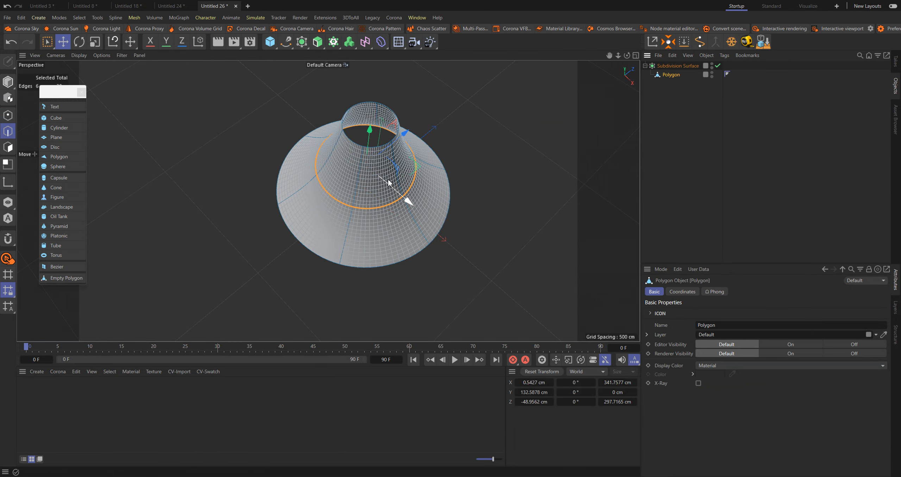
pyautogui.hotkey('ctrl', 'a')
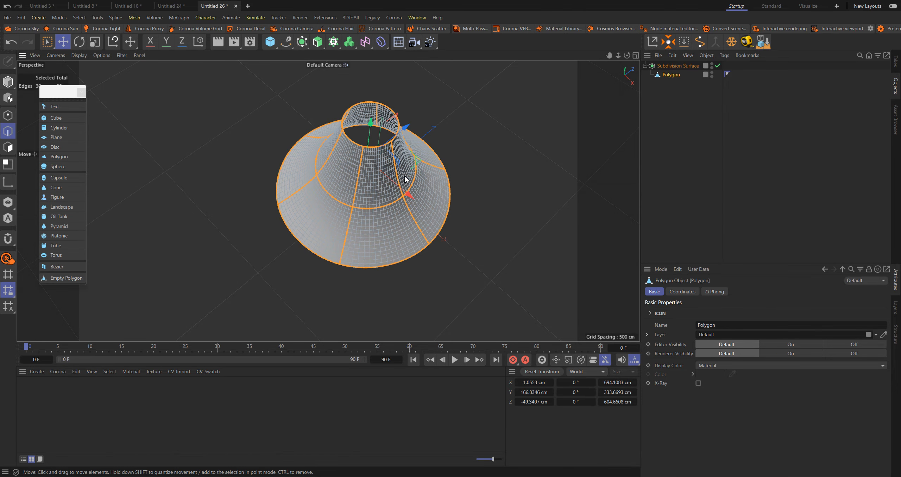
pyautogui.keyDown('alt'); pyautogui.moveTo(405, 179); pyautogui.dragTo(377, 135); pyautogui.keyUp('alt')
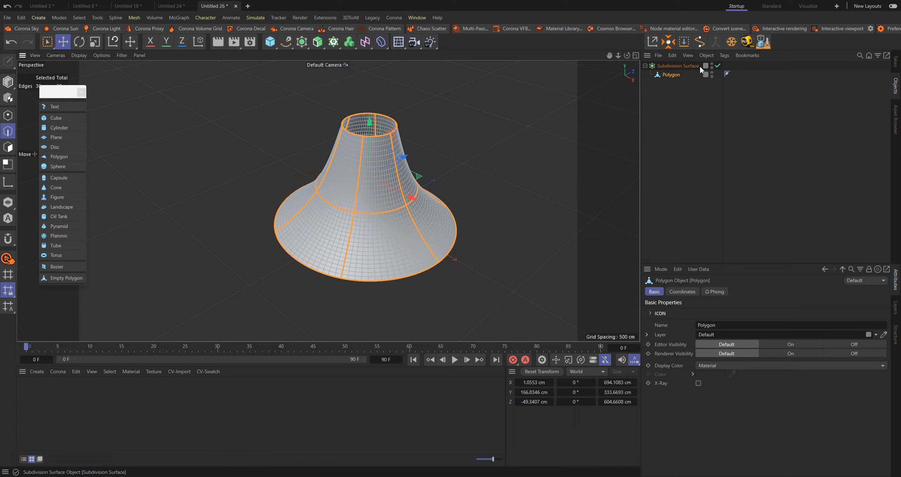
# Make an editable copy of the Subdivision Surface object and convert its selected edges to a spline
pyautogui.keyDown('ctrl'); pyautogui.moveTo(688, 66); pyautogui.dragTo(688, 94); pyautogui.keyUp('ctrl')
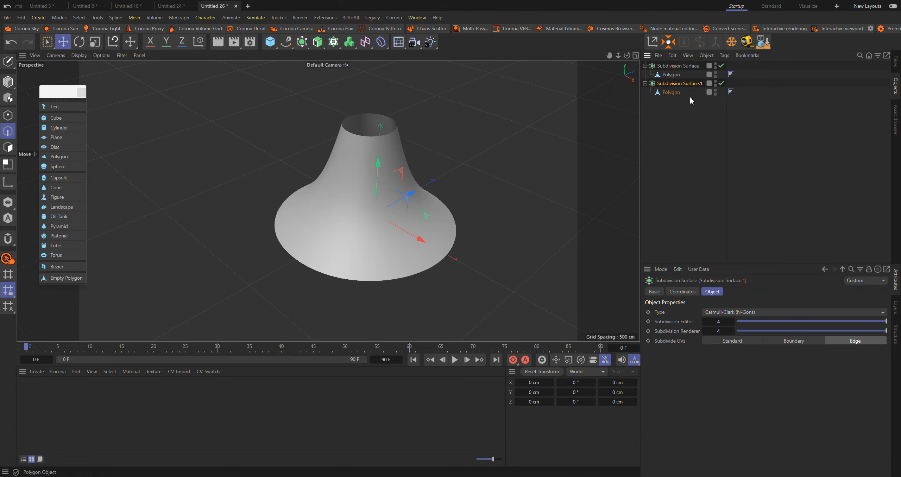
pyautogui.press('c')
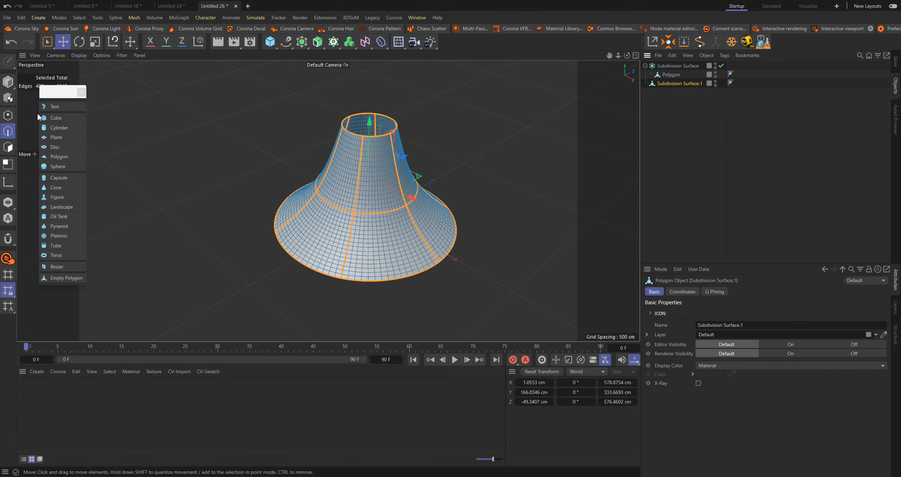
pyautogui.rightClick(529, 99)
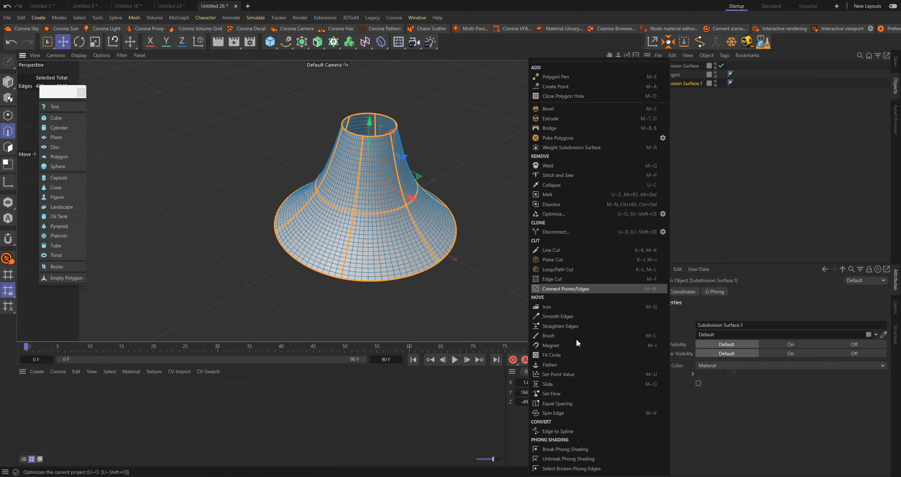
pyautogui.click(564, 434)
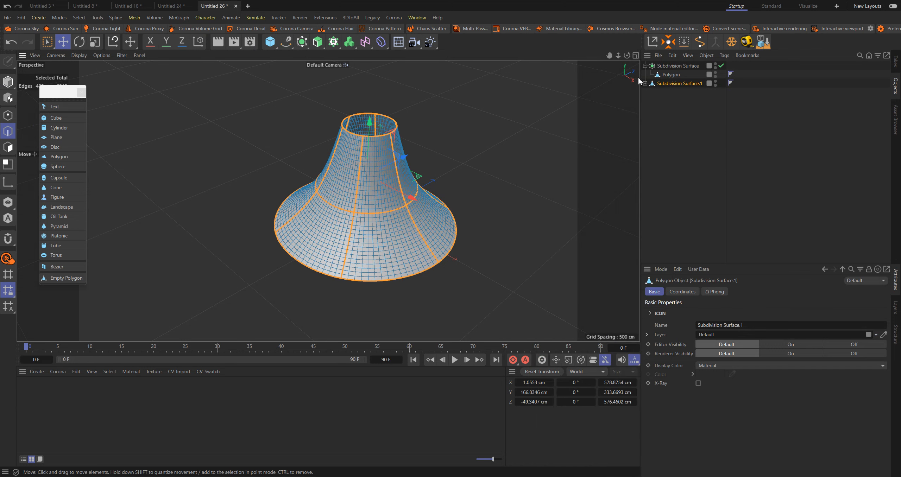
# Delete the editable mesh copy, keeping its extracted edge spline and the original Subdivision Surface
pyautogui.click(672, 92)
pyautogui.click(673, 83)
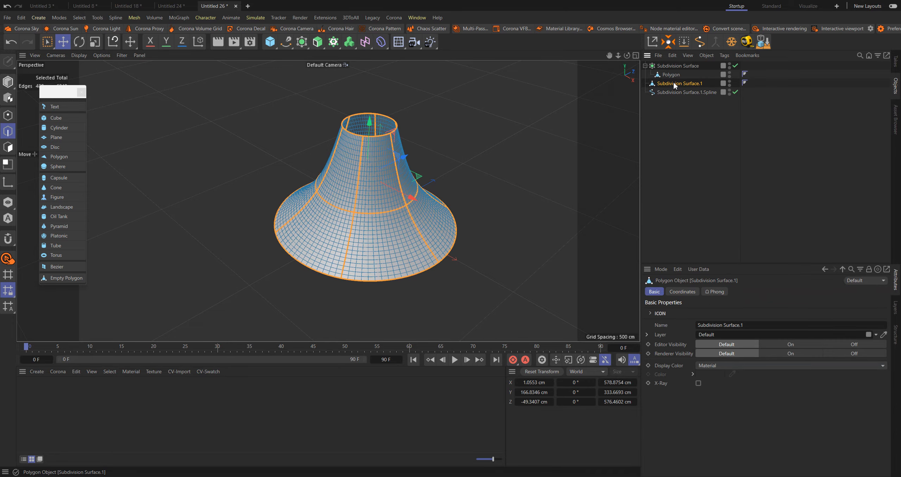
pyautogui.press('Delete')
pyautogui.scroll(5, 423, 200)
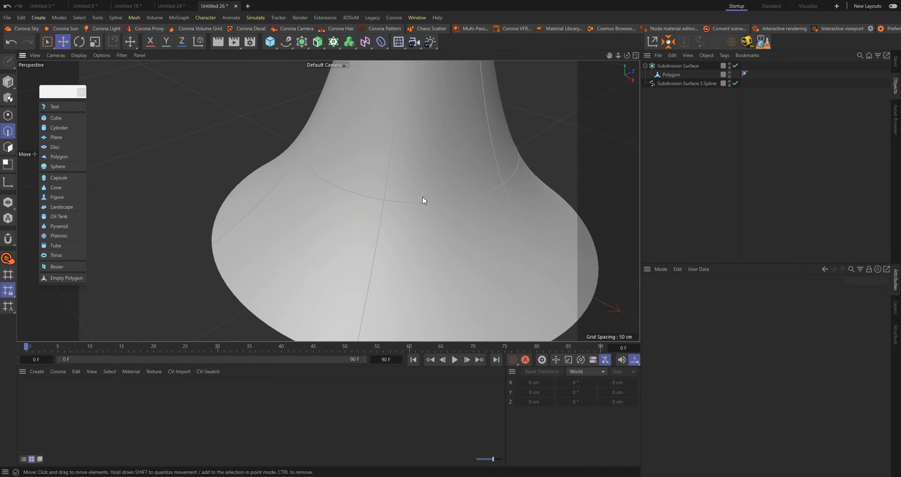
pyautogui.keyDown('alt'); pyautogui.moveTo(424, 188); pyautogui.dragTo(446, 154); pyautogui.keyUp('alt')
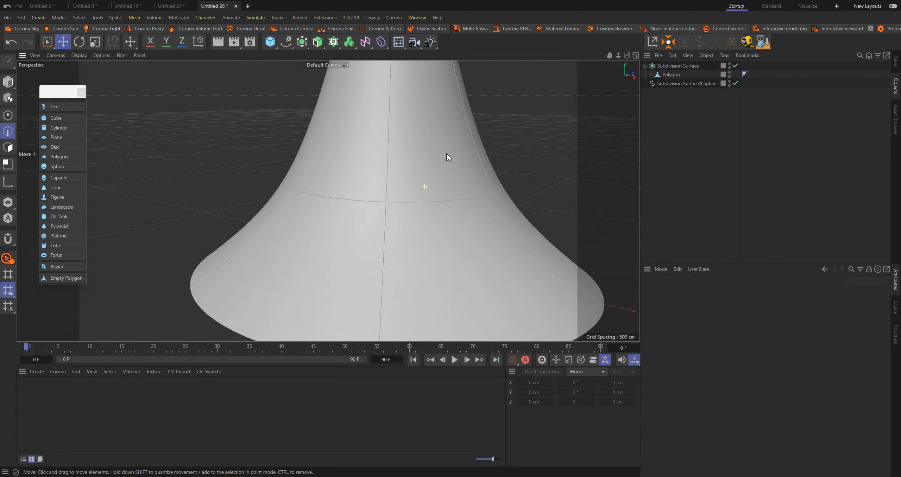
# Nest the extracted edge spline under a Sweep generator with an n-Side spline as its profile
pyautogui.click(673, 84)
pyautogui.press('o')
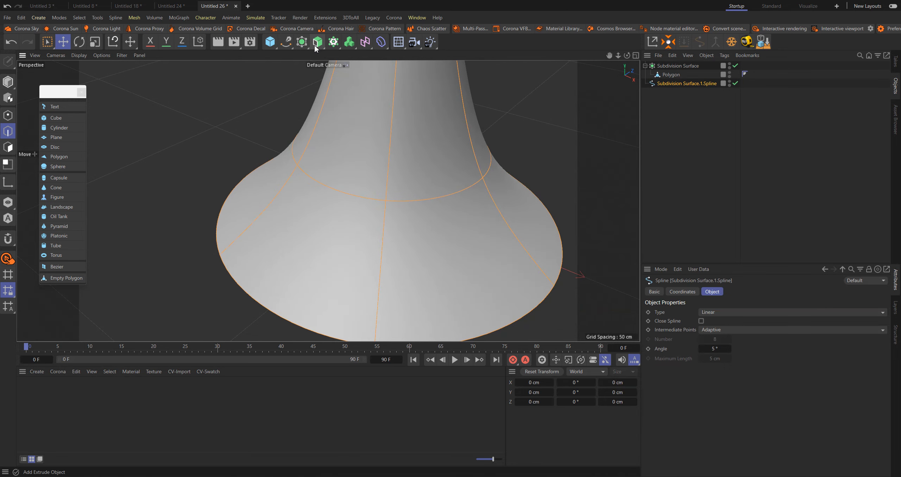
pyautogui.click(316, 46)
pyautogui.click(362, 102)
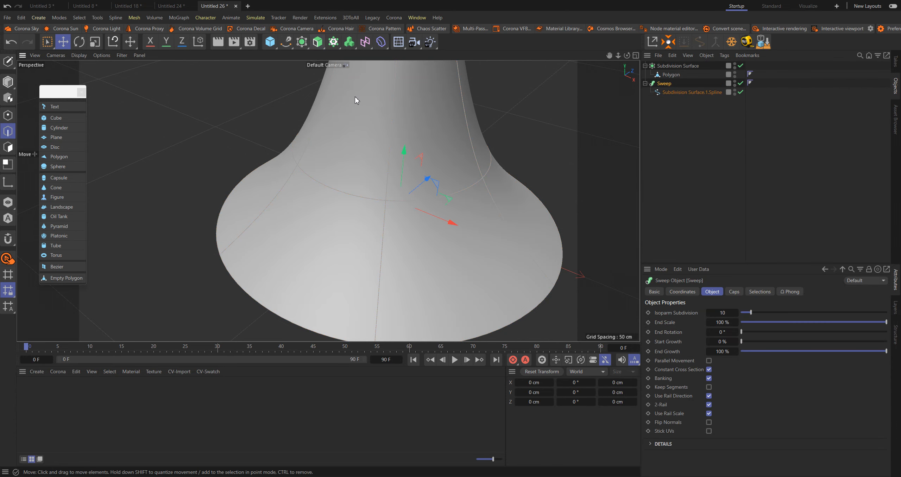
pyautogui.click(286, 41)
pyautogui.click(380, 104)
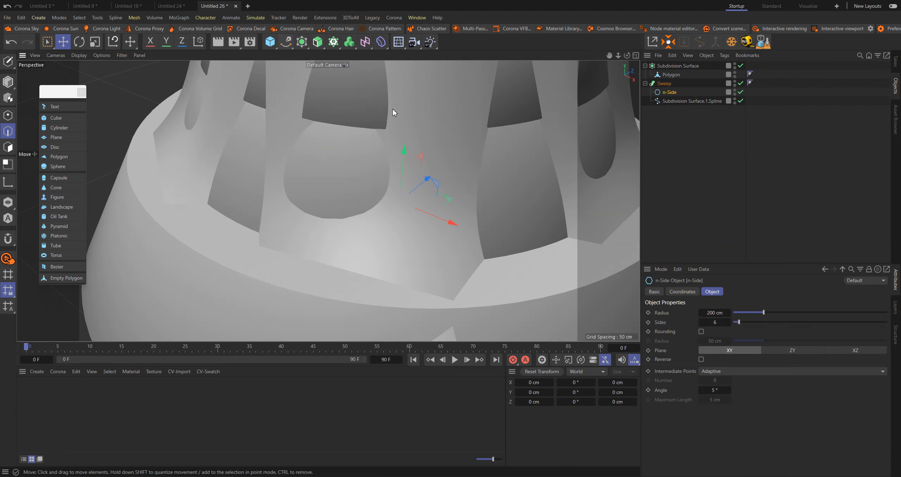
# Scale the n-Side profile down to a radius of about 2.24 cm for thin tubes along the membrane
pyautogui.press('t')
pyautogui.moveTo(529, 123); pyautogui.dragTo(135, 166)
pyautogui.keyDown('alt'); pyautogui.moveTo(303, 159); pyautogui.dragTo(376, 201); pyautogui.keyUp('alt')
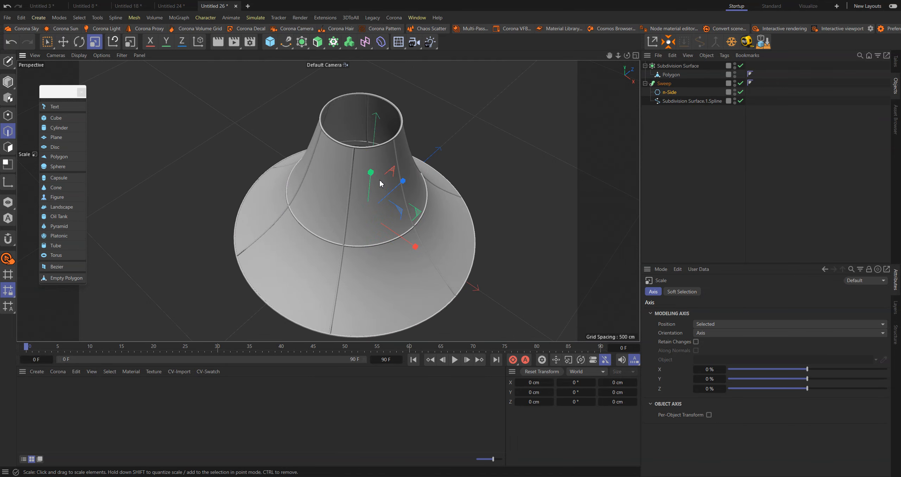
pyautogui.keyDown('alt'); pyautogui.moveTo(380, 181); pyautogui.dragTo(429, 141, button='right'); pyautogui.keyUp('alt')
pyautogui.keyDown('alt'); pyautogui.moveTo(429, 136); pyautogui.dragTo(438, 161); pyautogui.keyUp('alt')
pyautogui.keyDown('alt'); pyautogui.moveTo(432, 139); pyautogui.dragTo(368, 174, button='right'); pyautogui.keyUp('alt')
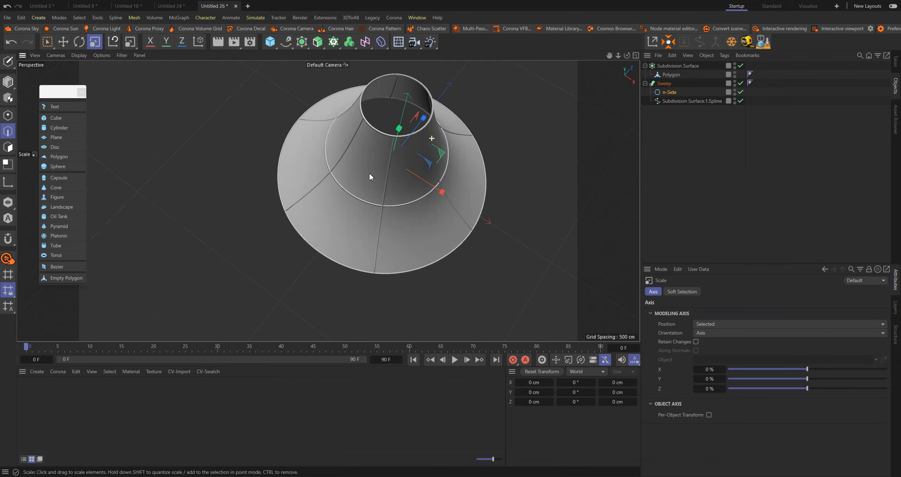
pyautogui.keyDown('alt'); pyautogui.moveTo(369, 173); pyautogui.dragTo(430, 121); pyautogui.keyUp('alt')
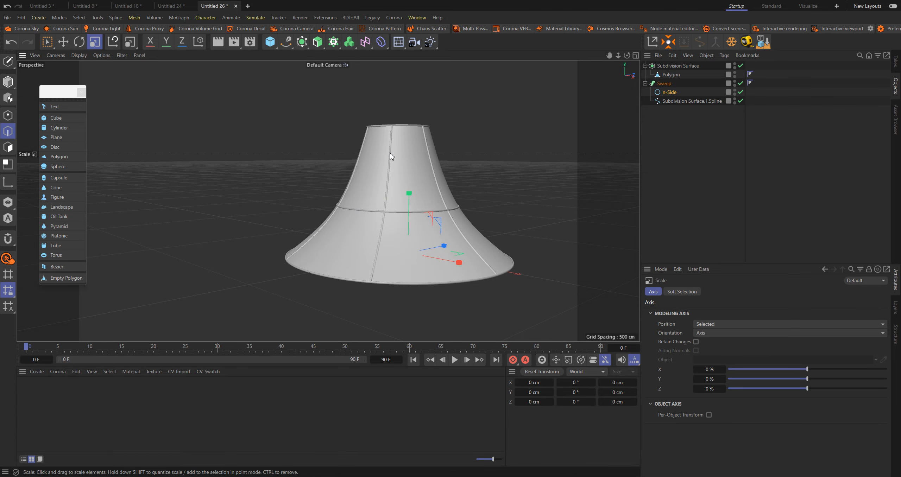
pyautogui.keyDown('alt'); pyautogui.moveTo(440, 121); pyautogui.dragTo(439, 142); pyautogui.keyUp('alt')
pyautogui.keyDown('alt'); pyautogui.moveTo(439, 130); pyautogui.dragTo(604, 132, button='right'); pyautogui.keyUp('alt')
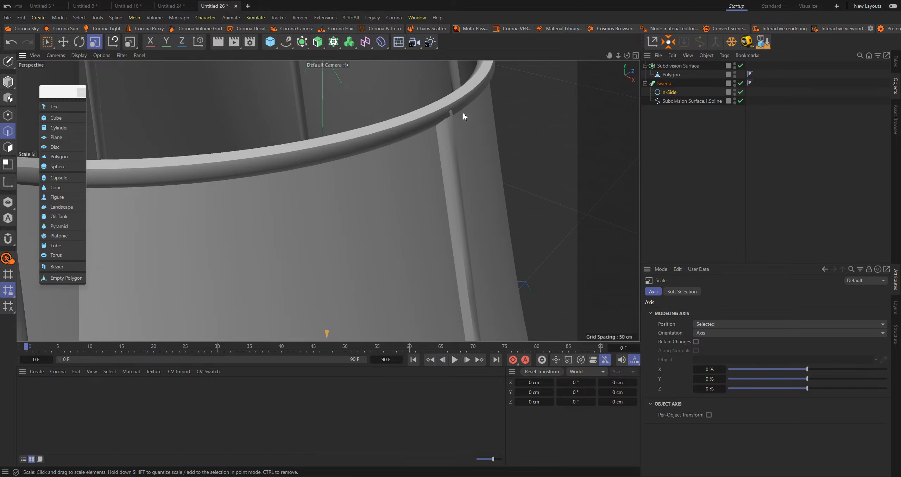
# Set the n-Side profile's number of sides to 13 to round the frame tubes
pyautogui.click(669, 92)
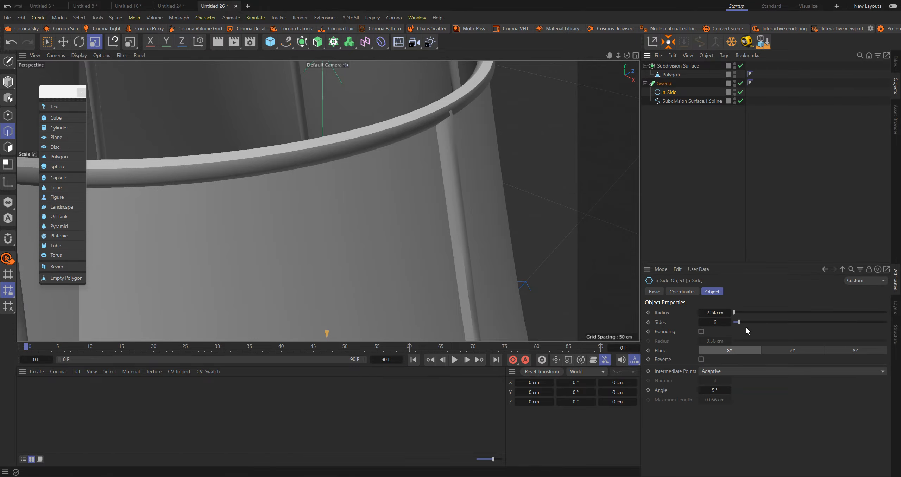
pyautogui.moveTo(739, 322); pyautogui.dragTo(750, 322)
pyautogui.click(778, 195)
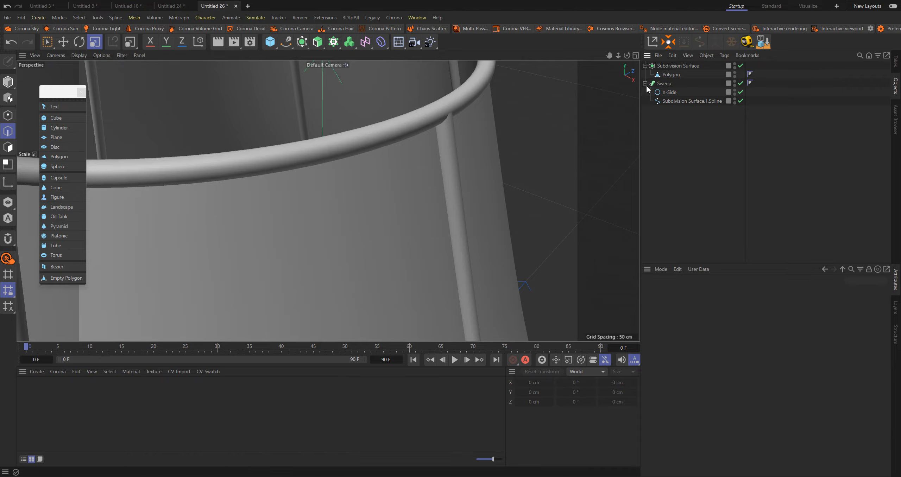
pyautogui.click(668, 92)
pyautogui.keyDown('alt'); pyautogui.moveTo(421, 135); pyautogui.dragTo(287, 170, button='right'); pyautogui.keyUp('alt')
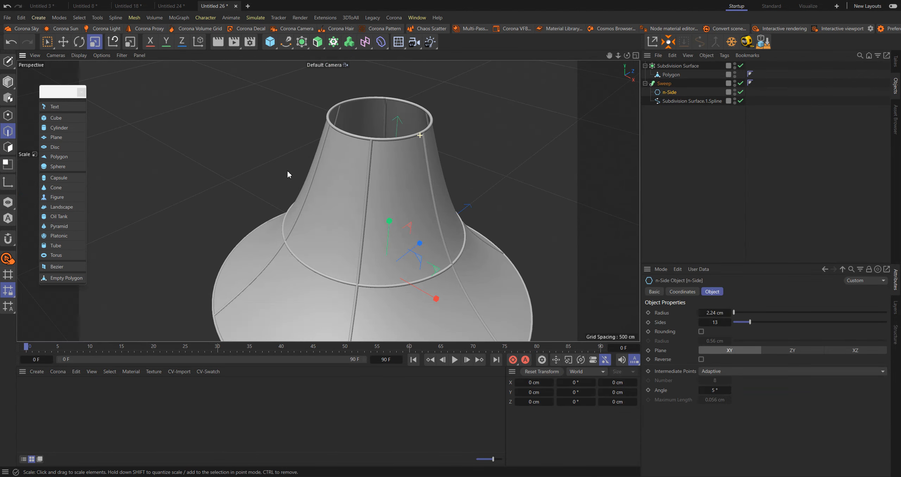
pyautogui.keyDown('alt'); pyautogui.moveTo(394, 271); pyautogui.dragTo(392, 220); pyautogui.keyUp('alt')
pyautogui.keyDown('alt'); pyautogui.moveTo(392, 219); pyautogui.dragTo(385, 155, button='middle'); pyautogui.keyUp('alt')
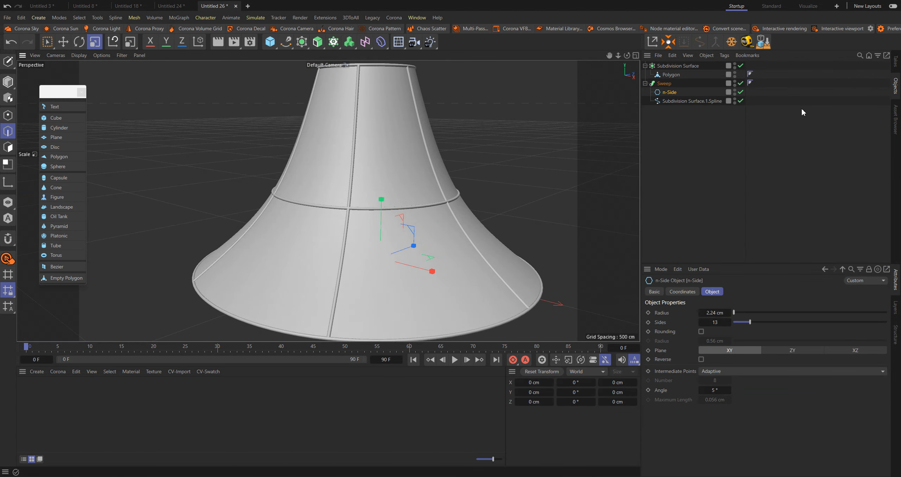
# Select all polygons of the membrane's polygon object, offset them 3.7 cm with Normal Move, and clear the selection
pyautogui.click(670, 74)
pyautogui.click(8, 147)
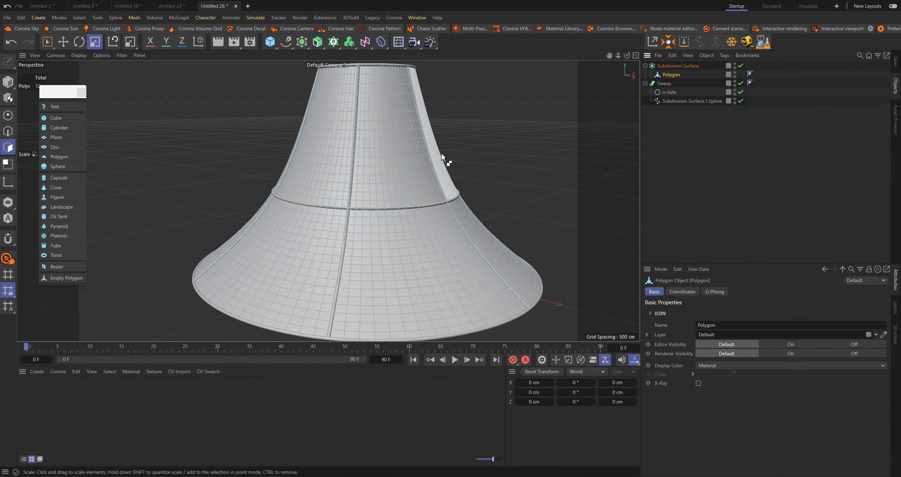
pyautogui.hotkey('ctrl', 'a')
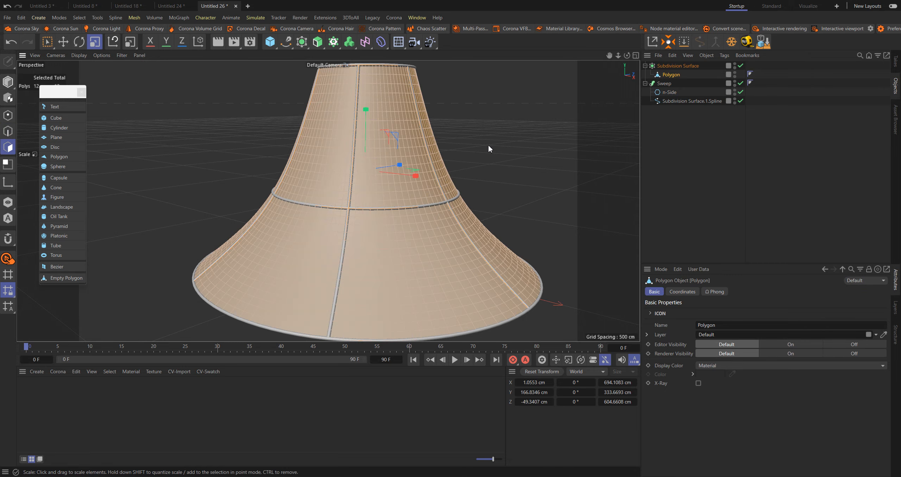
pyautogui.press('m')
pyautogui.press('z')
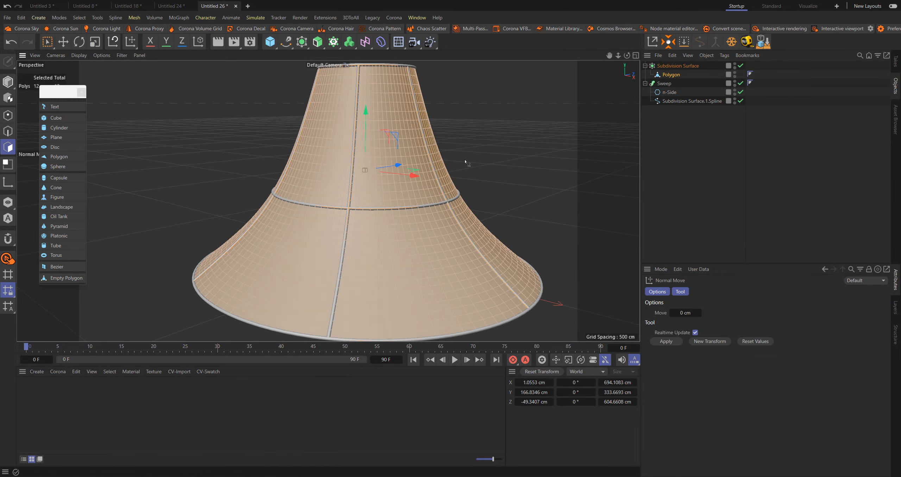
pyautogui.scroll(4, 467, 157)
pyautogui.moveTo(467, 157); pyautogui.dragTo(480, 157)
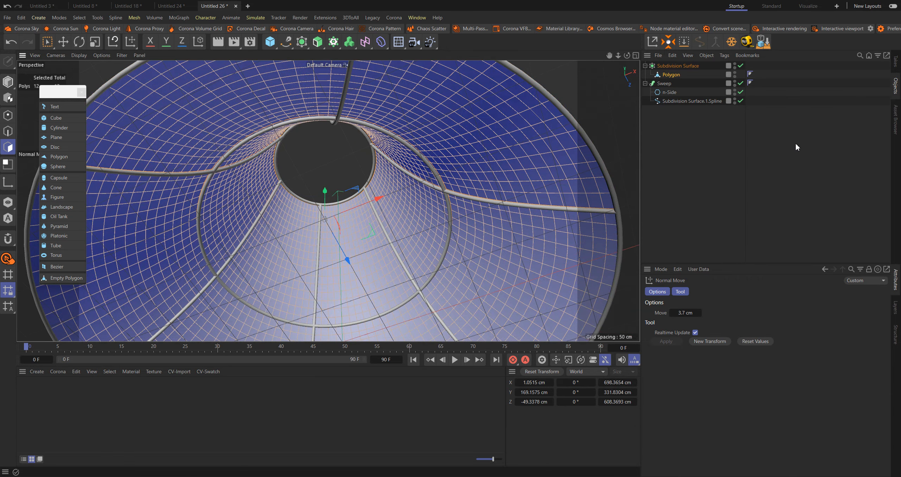
pyautogui.click(796, 145)
pyautogui.keyDown('alt'); pyautogui.moveTo(520, 139); pyautogui.dragTo(510, 133); pyautogui.keyUp('alt')
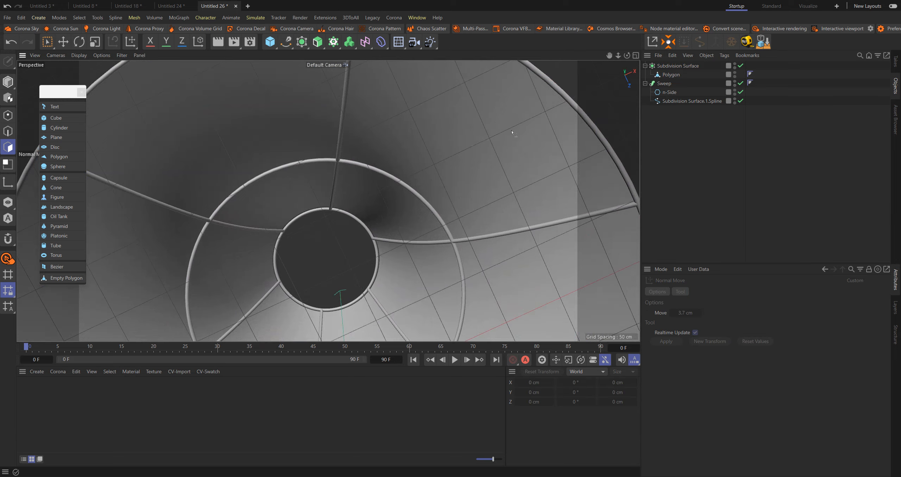
pyautogui.scroll(-5, 507, 135)
pyautogui.keyDown('alt'); pyautogui.moveTo(465, 165); pyautogui.dragTo(547, 287); pyautogui.keyUp('alt')
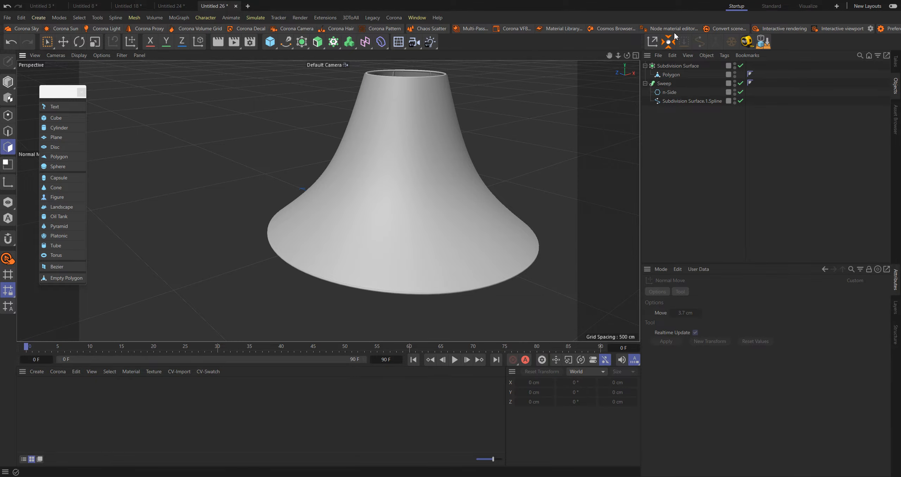
# Create a new project and load images.jfif from the Downloads folder as the Front view's background picture
pyautogui.click(248, 6)
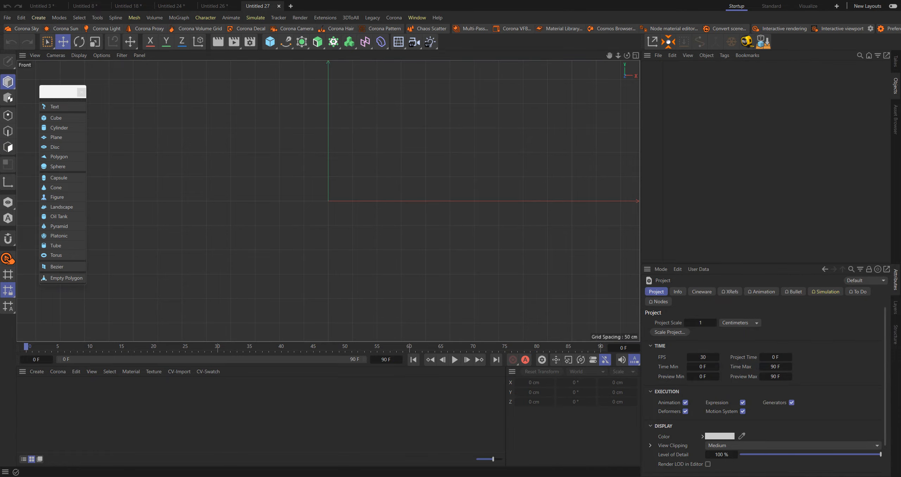
pyautogui.click(451, 476)
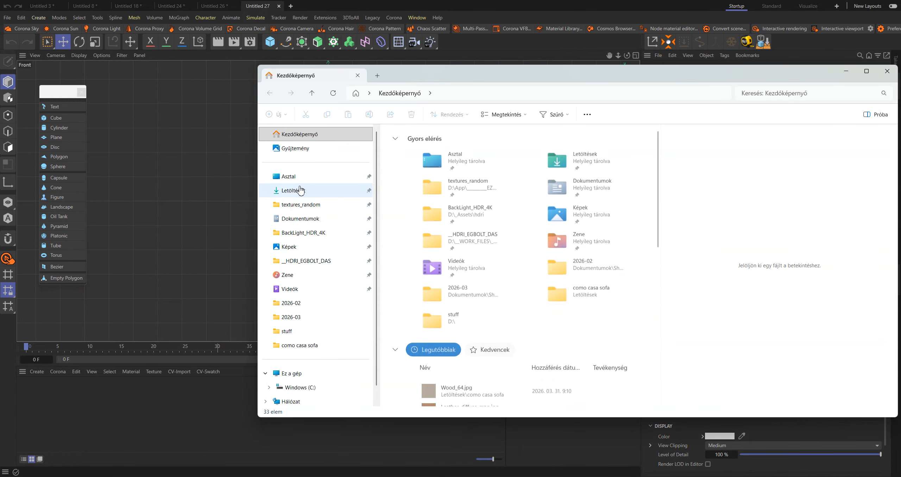
pyautogui.click(301, 190)
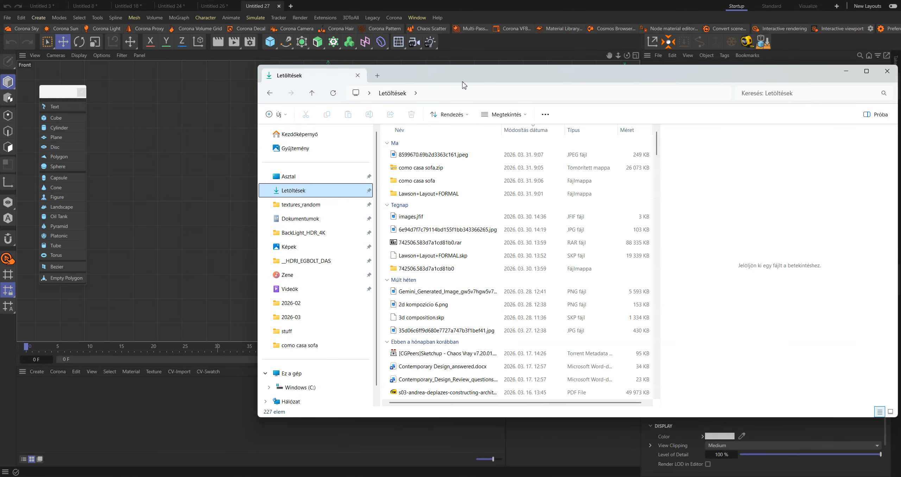
pyautogui.moveTo(442, 216); pyautogui.dragTo(226, 193)
pyautogui.click(411, 6)
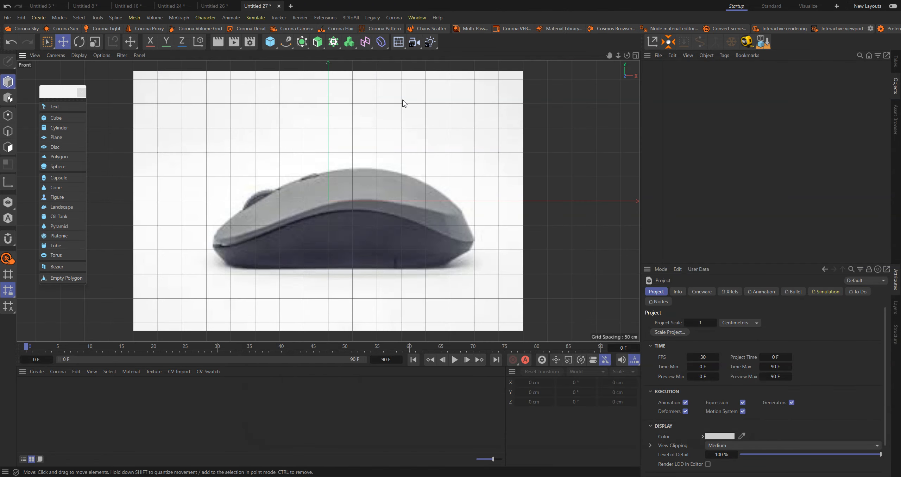
# Set the Front view background picture's transparency to 85%
pyautogui.keyDown('alt'); pyautogui.moveTo(311, 196); pyautogui.dragTo(323, 189, button='middle'); pyautogui.keyUp('alt')
pyautogui.hotkey('shift', 'v')
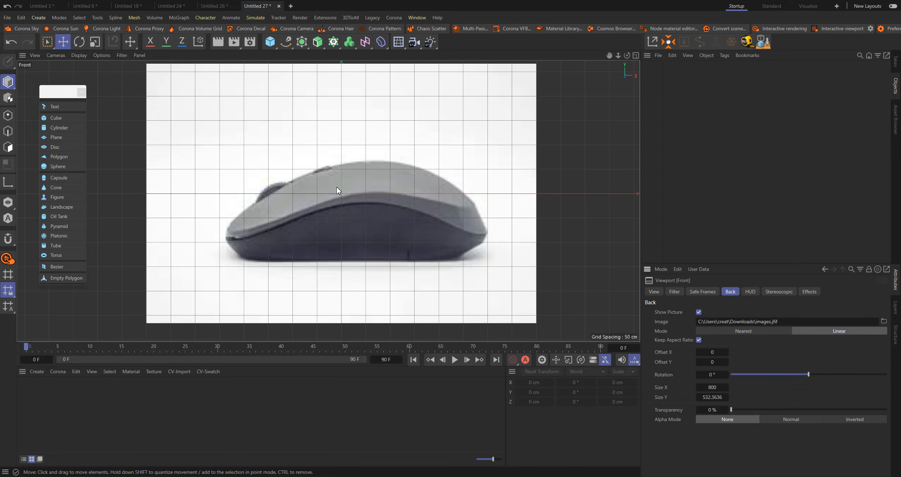
pyautogui.moveTo(753, 410); pyautogui.dragTo(868, 410)
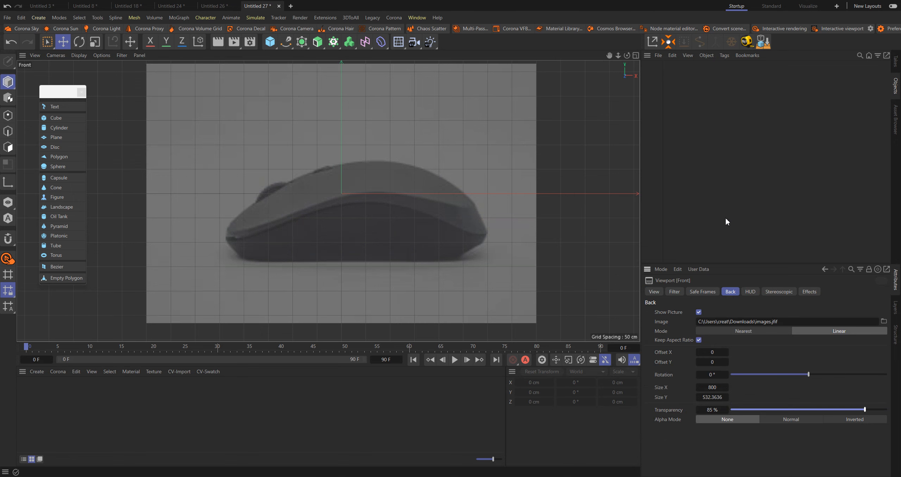
# Launch the QiPress keystroke display from the system search and place its overlay below the viewport
pyautogui.press('super')
pyautogui.write('QIŐ')
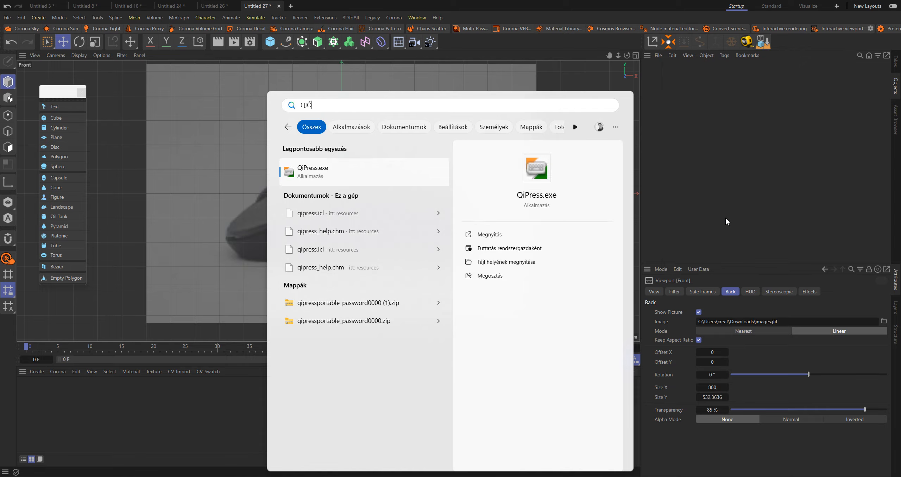
pyautogui.press('BackSpace')
pyautogui.click(382, 166)
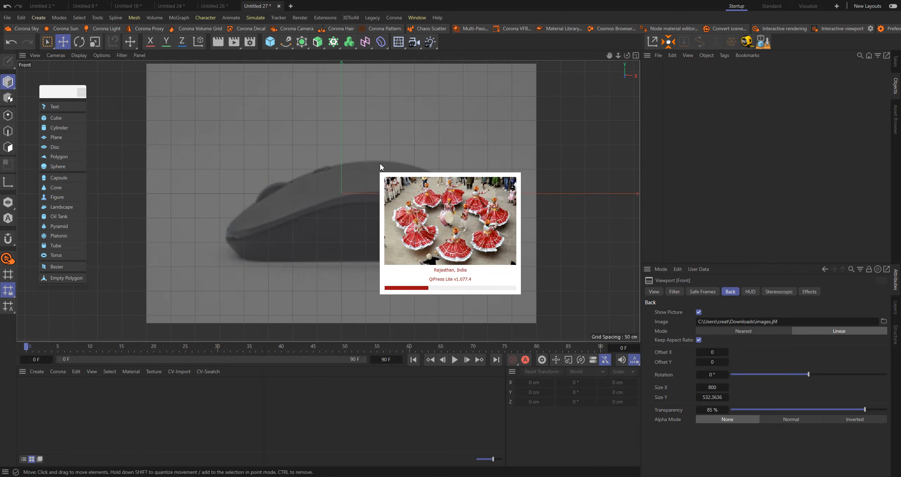
pyautogui.click(386, 170)
pyautogui.moveTo(364, 369); pyautogui.dragTo(371, 402)
# Add an empty polygon object over the mouse picture and activate point editing with the Move tool
pyautogui.keyDown('alt'); pyautogui.moveTo(328, 210); pyautogui.dragTo(343, 220, button='middle'); pyautogui.keyUp('alt')
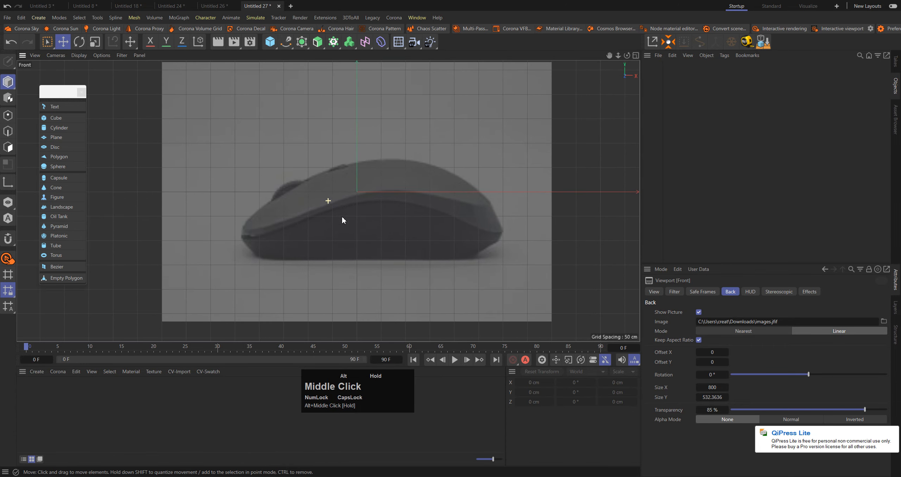
pyautogui.keyDown('alt'); pyautogui.moveTo(293, 255); pyautogui.dragTo(295, 262, button='middle'); pyautogui.keyUp('alt')
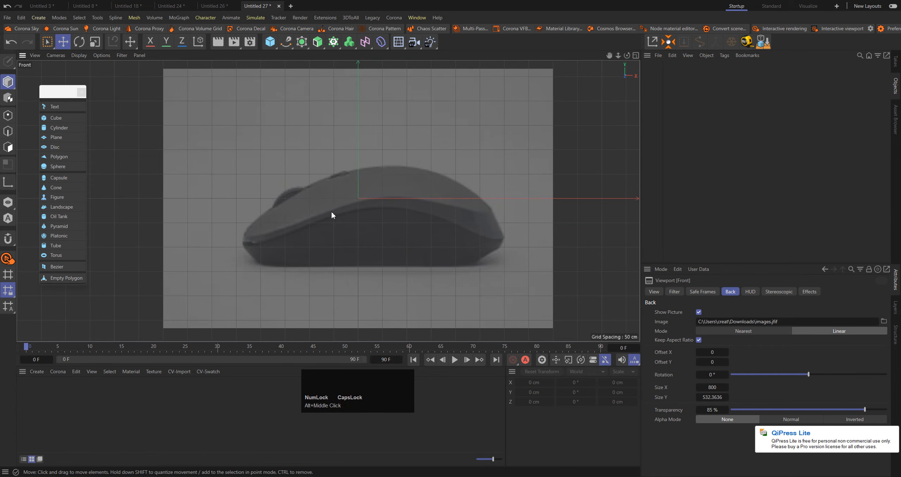
pyautogui.keyDown('alt'); pyautogui.moveTo(331, 211); pyautogui.dragTo(329, 224, button='middle'); pyautogui.keyUp('alt')
pyautogui.keyDown('alt'); pyautogui.moveTo(376, 245); pyautogui.dragTo(372, 238, button='right'); pyautogui.keyUp('alt')
pyautogui.keyDown('alt'); pyautogui.moveTo(372, 238); pyautogui.dragTo(386, 203, button='middle'); pyautogui.keyUp('alt')
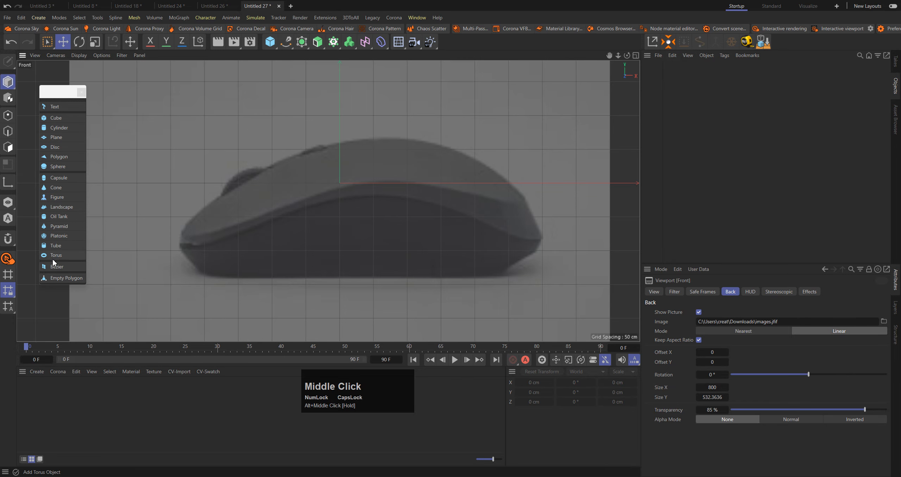
pyautogui.click(60, 278)
pyautogui.click(8, 115)
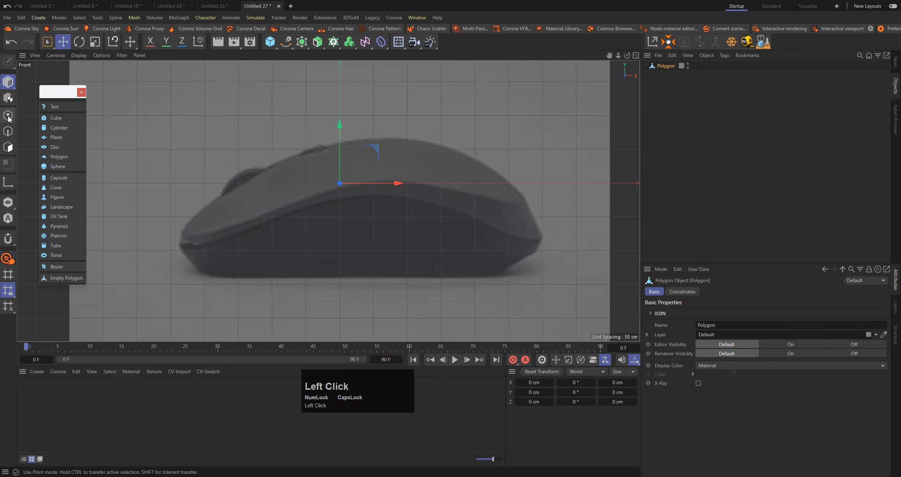
pyautogui.click(63, 41)
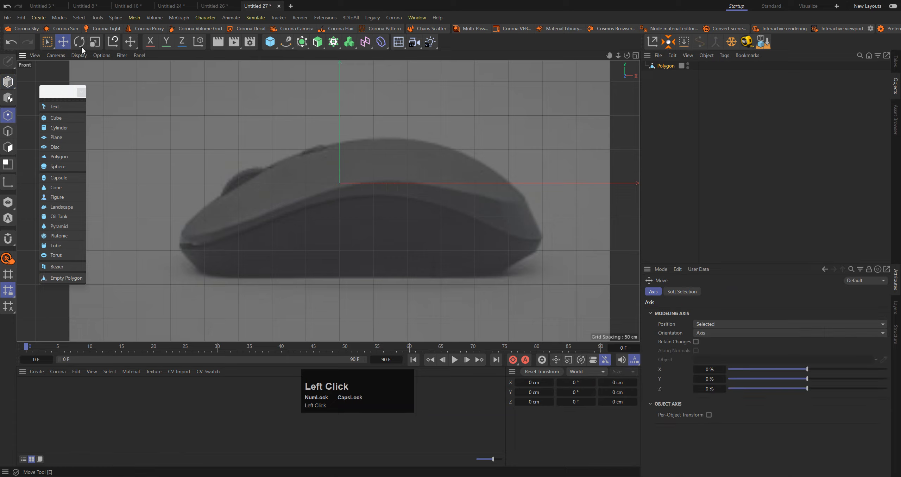
# Place twelve points around the mouse's lower side panel, paired between its upper curve and the base line from front to rear
pyautogui.keyDown('ctrl'); pyautogui.click(185, 248); pyautogui.keyUp('ctrl')
pyautogui.keyDown('ctrl'); pyautogui.click(203, 272); pyautogui.keyUp('ctrl')
pyautogui.keyDown('ctrl'); pyautogui.click(245, 228); pyautogui.keyUp('ctrl')
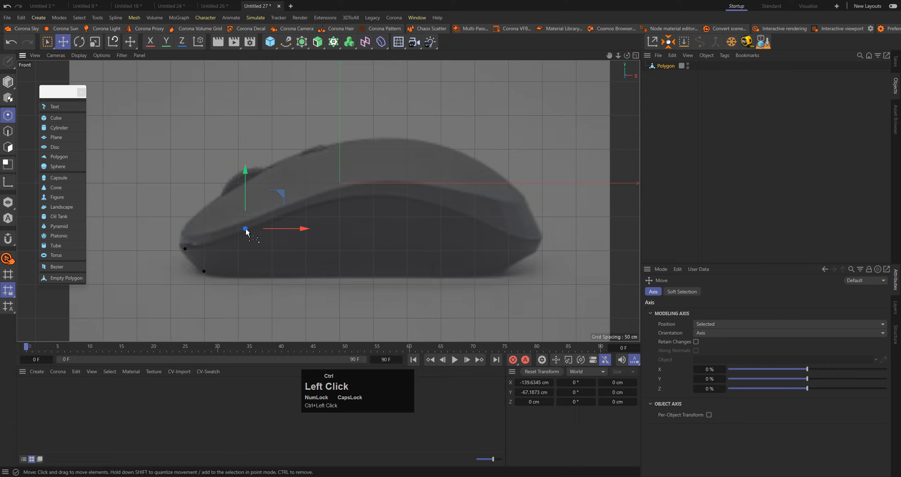
pyautogui.keyDown('ctrl'); pyautogui.click(255, 273); pyautogui.keyUp('ctrl')
pyautogui.keyDown('ctrl'); pyautogui.click(318, 204); pyautogui.keyUp('ctrl')
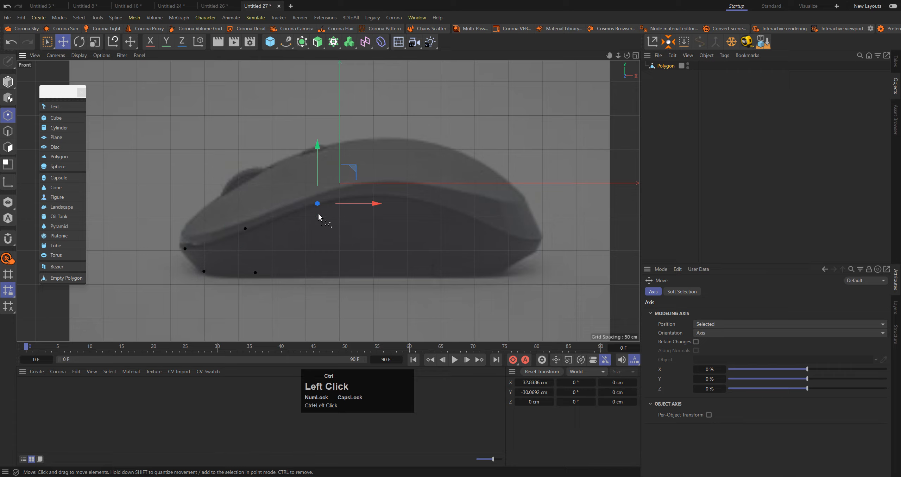
pyautogui.keyDown('ctrl'); pyautogui.click(318, 274); pyautogui.keyUp('ctrl')
pyautogui.keyDown('ctrl'); pyautogui.click(401, 197); pyautogui.keyUp('ctrl')
pyautogui.keyDown('ctrl'); pyautogui.click(398, 272); pyautogui.keyUp('ctrl')
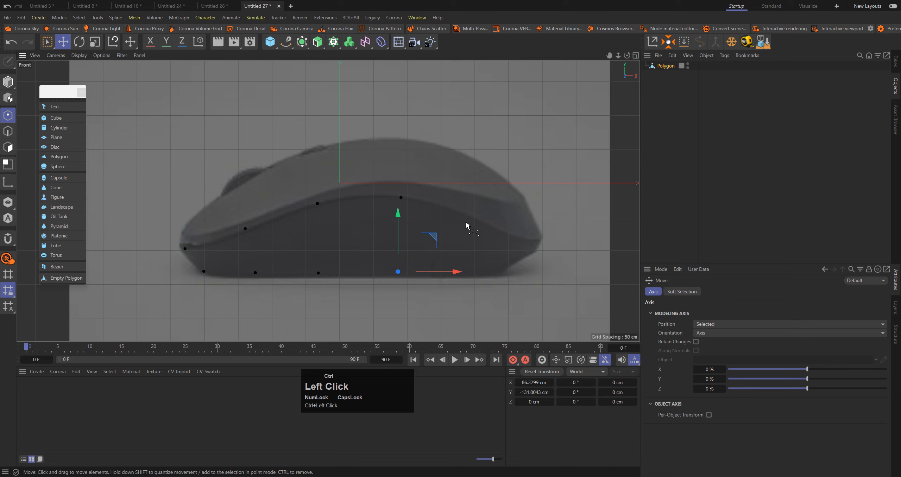
pyautogui.keyDown('ctrl'); pyautogui.click(467, 215); pyautogui.keyUp('ctrl')
pyautogui.keyDown('ctrl'); pyautogui.click(459, 274); pyautogui.keyUp('ctrl')
pyautogui.keyDown('ctrl'); pyautogui.click(542, 240); pyautogui.keyUp('ctrl')
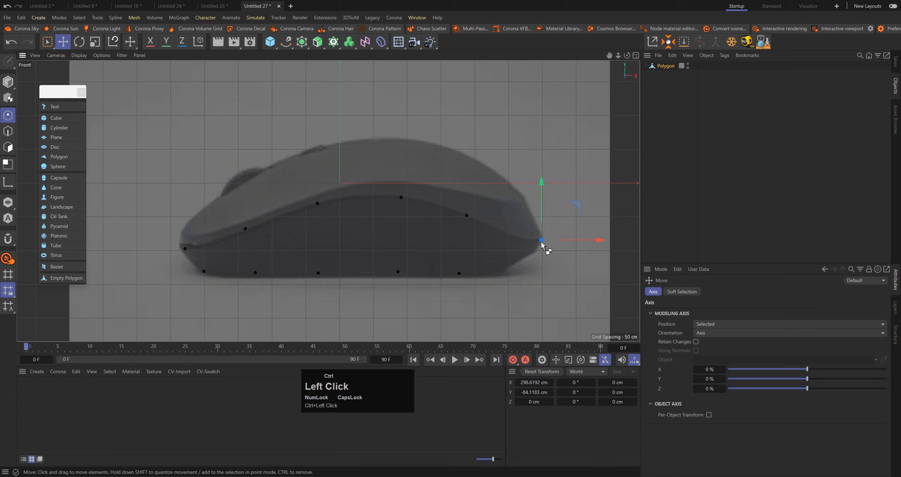
pyautogui.keyDown('ctrl'); pyautogui.click(504, 274); pyautogui.keyUp('ctrl')
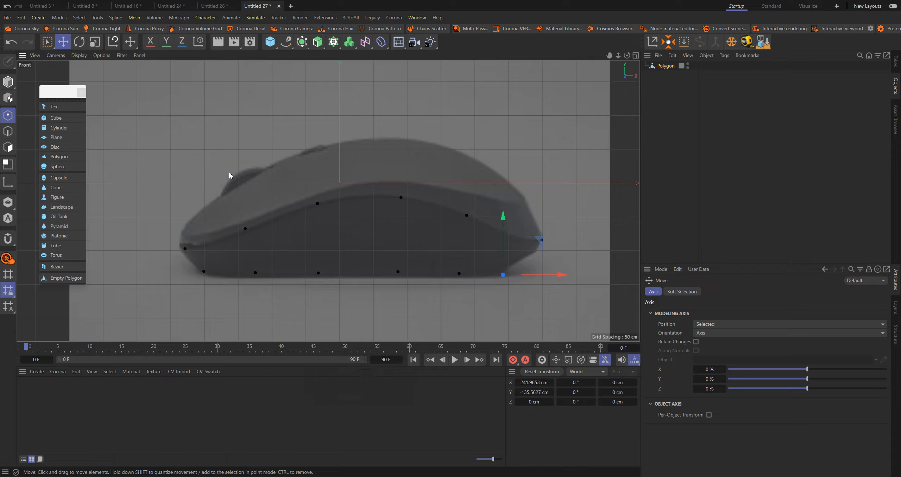
# Place six points along the mouse's top outline and move the rearmost one to about X 249.5 cm, Y 1.7 cm
pyautogui.keyDown('ctrl'); pyautogui.click(219, 191); pyautogui.keyUp('ctrl')
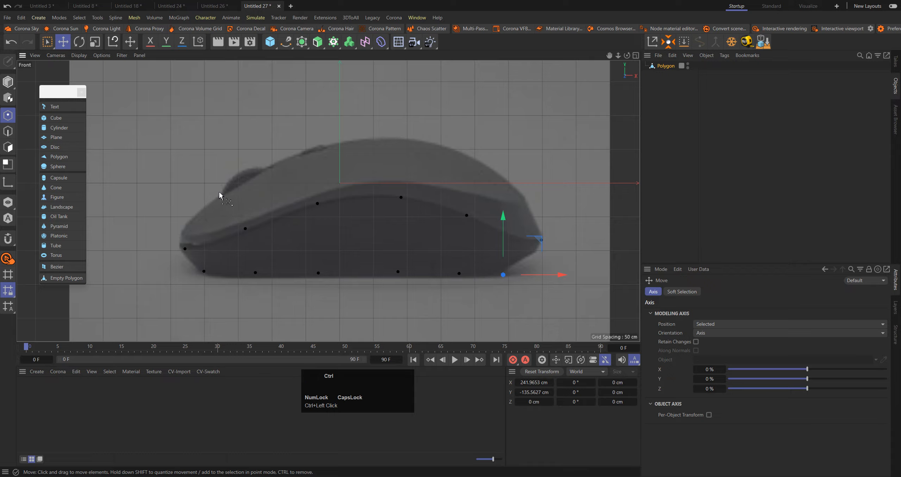
pyautogui.keyDown('ctrl'); pyautogui.click(202, 205); pyautogui.keyUp('ctrl')
pyautogui.keyDown('ctrl'); pyautogui.click(248, 179); pyautogui.keyUp('ctrl')
pyautogui.keyDown('ctrl'); pyautogui.click(320, 145); pyautogui.keyUp('ctrl')
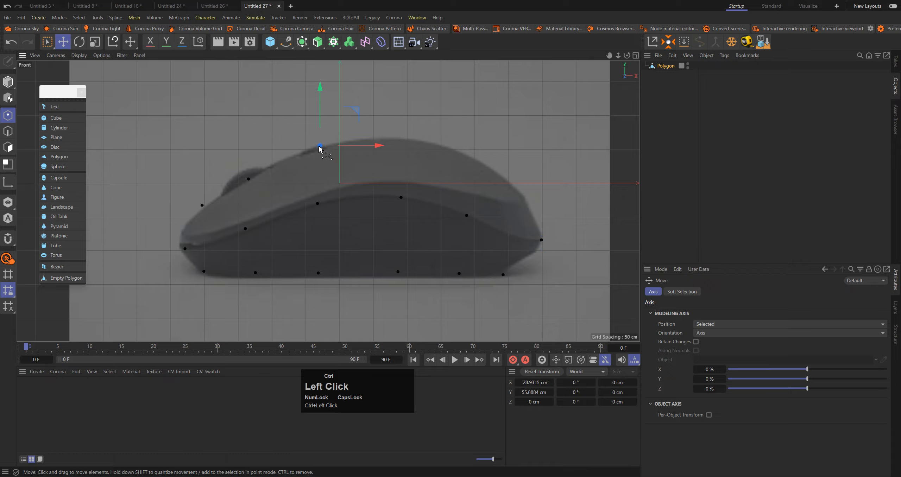
pyautogui.keyDown('ctrl'); pyautogui.click(402, 142); pyautogui.keyUp('ctrl')
pyautogui.keyDown('ctrl'); pyautogui.click(459, 153); pyautogui.keyUp('ctrl')
pyautogui.keyDown('ctrl'); pyautogui.click(524, 195); pyautogui.keyUp('ctrl')
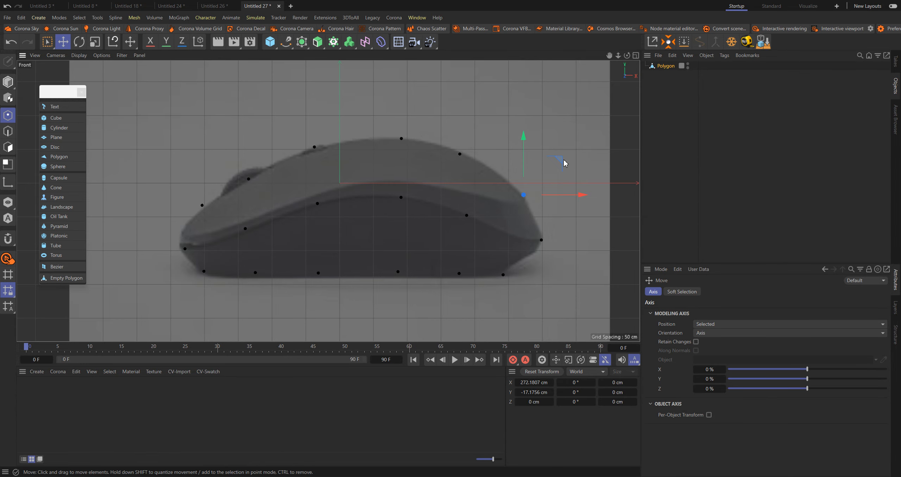
pyautogui.moveTo(565, 163); pyautogui.dragTo(548, 150)
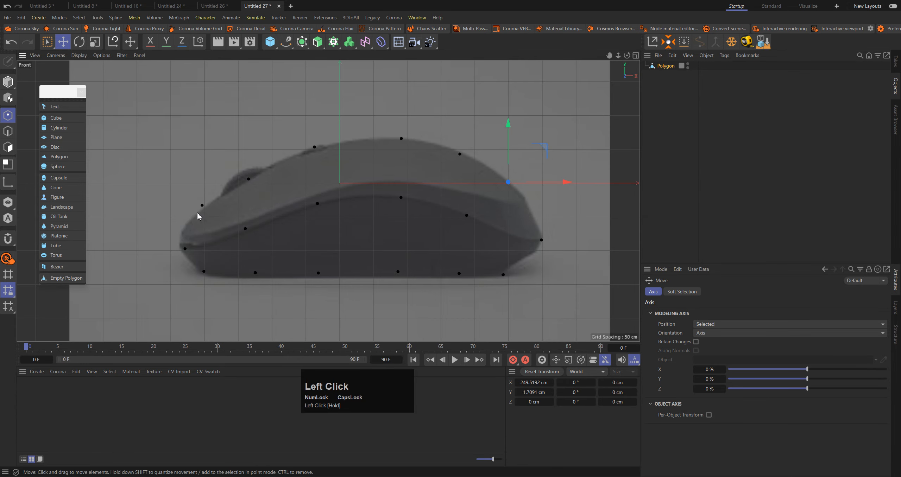
# Place six points along the lower edge of the mouse's top shell, from the nose tip to the rear outline
pyautogui.scroll(3, 198, 216)
pyautogui.keyDown('ctrl'); pyautogui.click(179, 249); pyautogui.keyUp('ctrl')
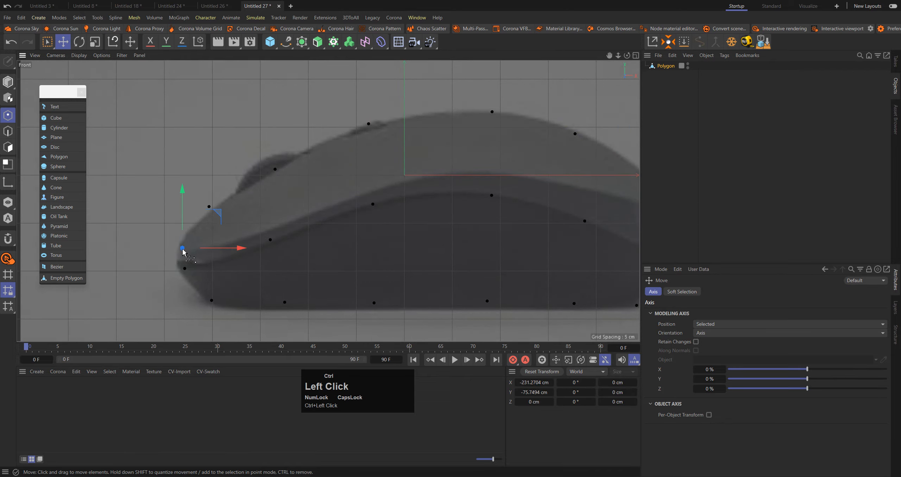
pyautogui.keyDown('ctrl'); pyautogui.click(265, 229); pyautogui.keyUp('ctrl')
pyautogui.keyDown('ctrl'); pyautogui.click(271, 239); pyautogui.keyUp('ctrl')
pyautogui.keyDown('ctrl'); pyautogui.click(366, 190); pyautogui.keyUp('ctrl')
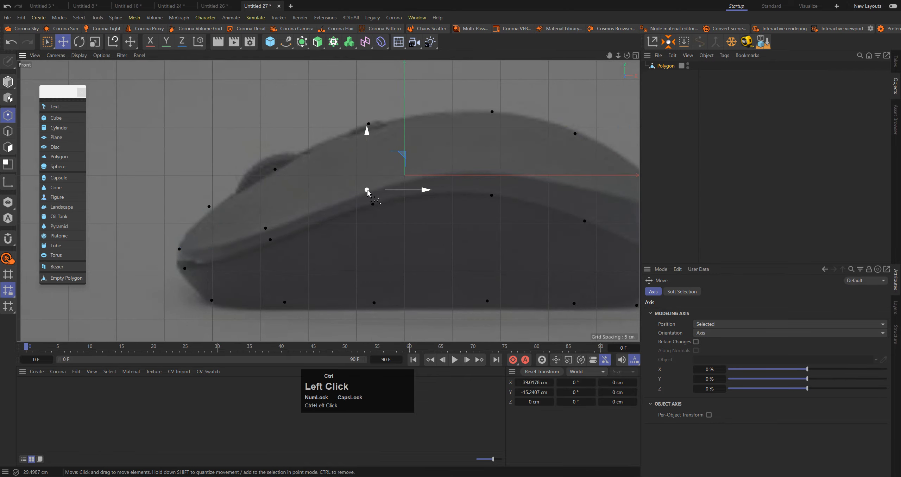
pyautogui.keyDown('ctrl'); pyautogui.click(488, 172); pyautogui.keyUp('ctrl')
pyautogui.scroll(-2, 488, 173)
pyautogui.scroll(3, 492, 190)
pyautogui.keyDown('ctrl'); pyautogui.click(490, 190); pyautogui.keyUp('ctrl')
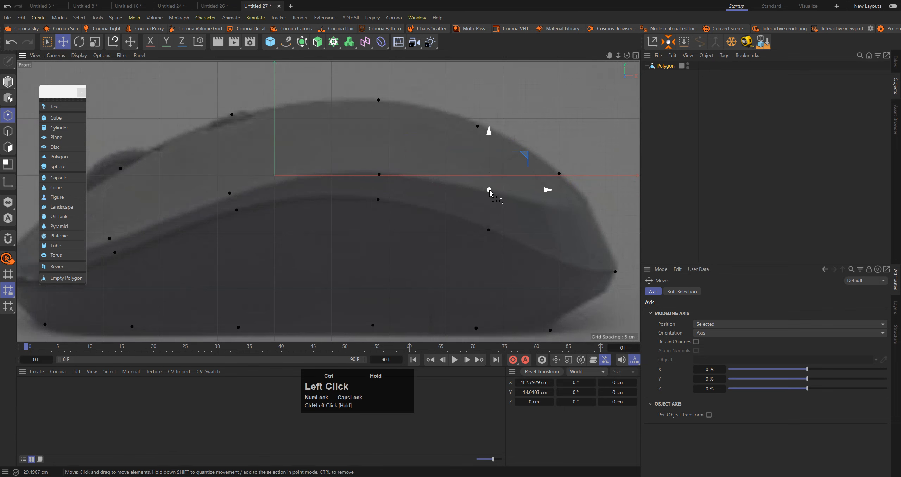
pyautogui.keyDown('ctrl'); pyautogui.click(588, 203); pyautogui.keyUp('ctrl')
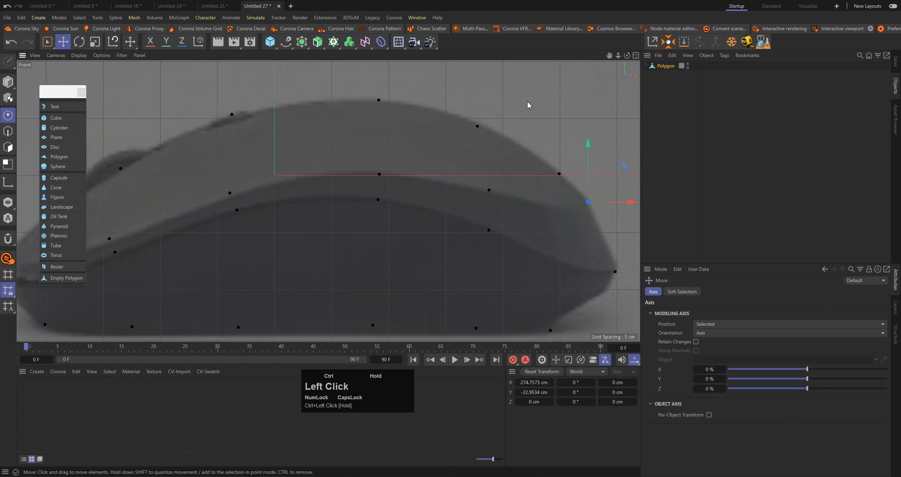
pyautogui.scroll(-1, 527, 102)
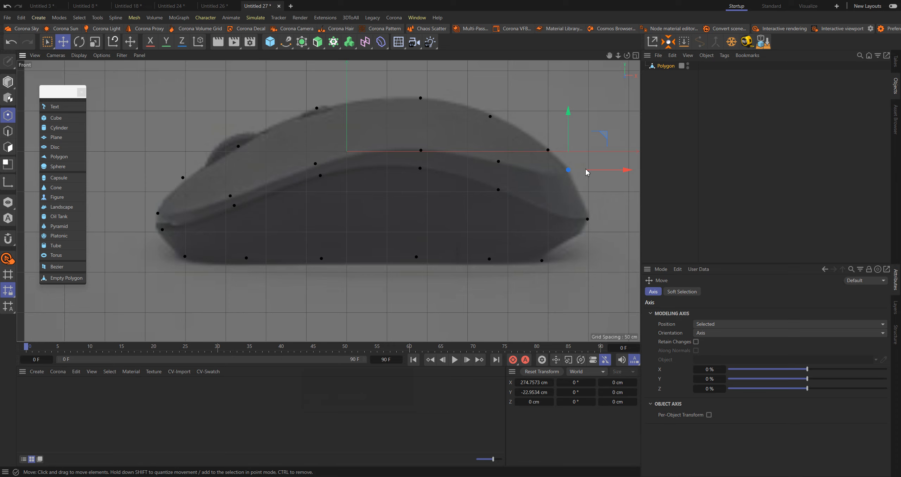
# Bridge the point pairs of the lower side panel into a row of five polygons
pyautogui.click(670, 67)
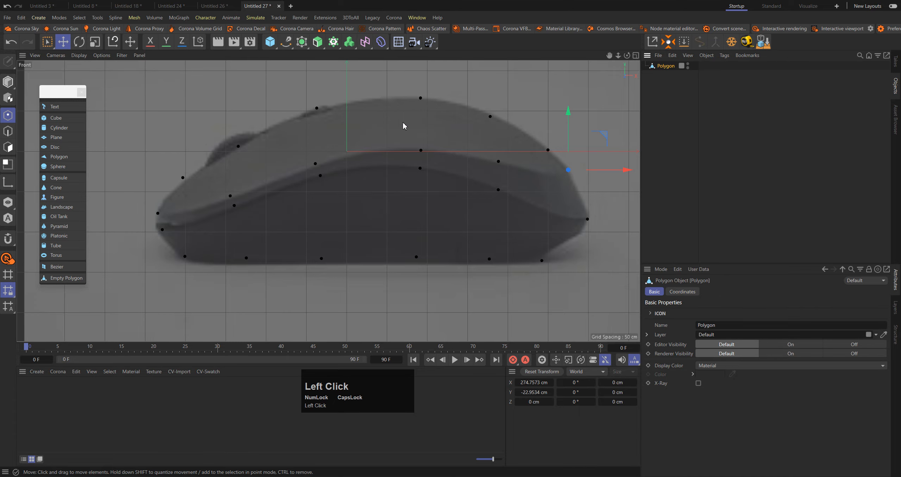
pyautogui.click(180, 94)
pyautogui.press('b')
pyautogui.moveTo(162, 230); pyautogui.dragTo(185, 257)
pyautogui.moveTo(234, 206); pyautogui.dragTo(246, 258)
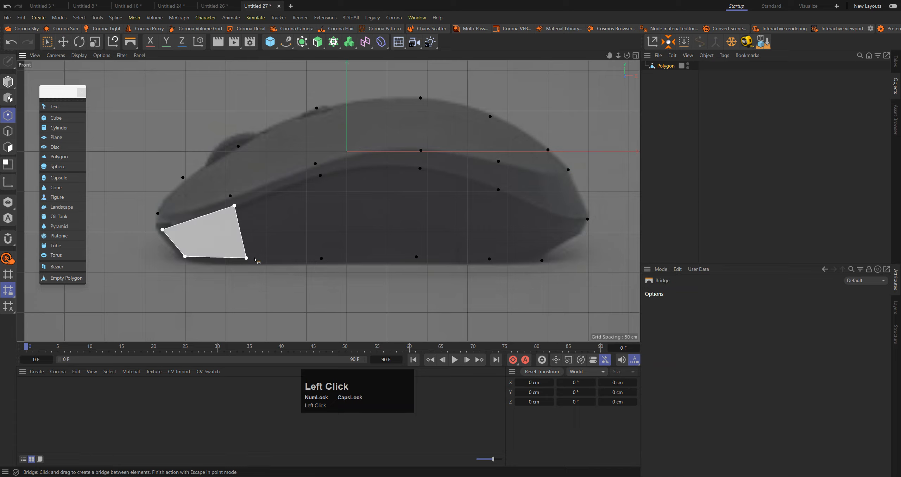
pyautogui.moveTo(320, 175); pyautogui.dragTo(321, 259)
pyautogui.moveTo(420, 168); pyautogui.dragTo(417, 257)
pyautogui.moveTo(498, 190); pyautogui.dragTo(489, 259)
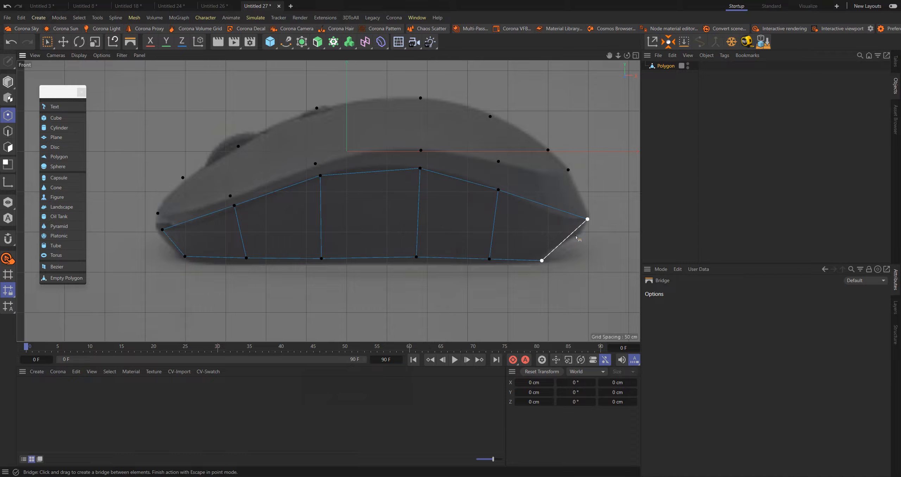
# Bridge the points along the shell's lower edge to the side panel's upper curve, filling the narrow middle strip with five polygons
pyautogui.moveTo(159, 214); pyautogui.dragTo(163, 230)
pyautogui.moveTo(230, 196); pyautogui.dragTo(234, 206)
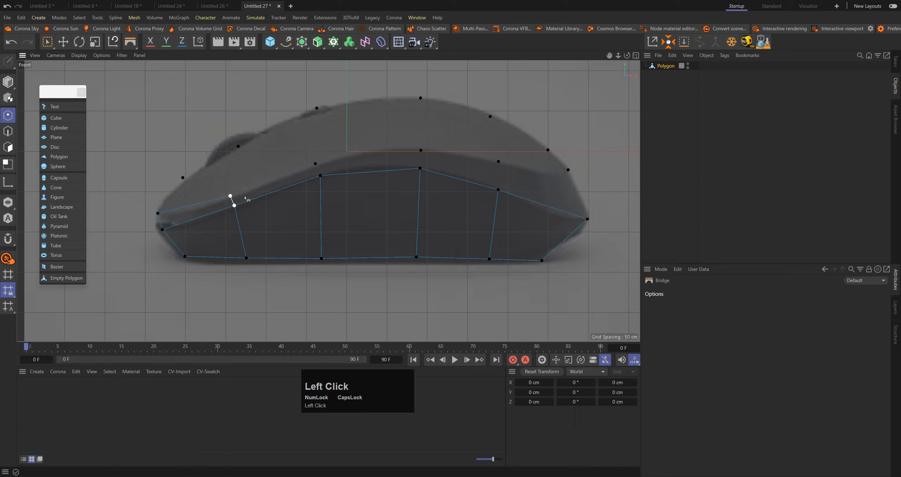
pyautogui.moveTo(315, 165); pyautogui.dragTo(323, 179)
pyautogui.moveTo(421, 150); pyautogui.dragTo(420, 169)
pyautogui.moveTo(498, 161); pyautogui.dragTo(498, 190)
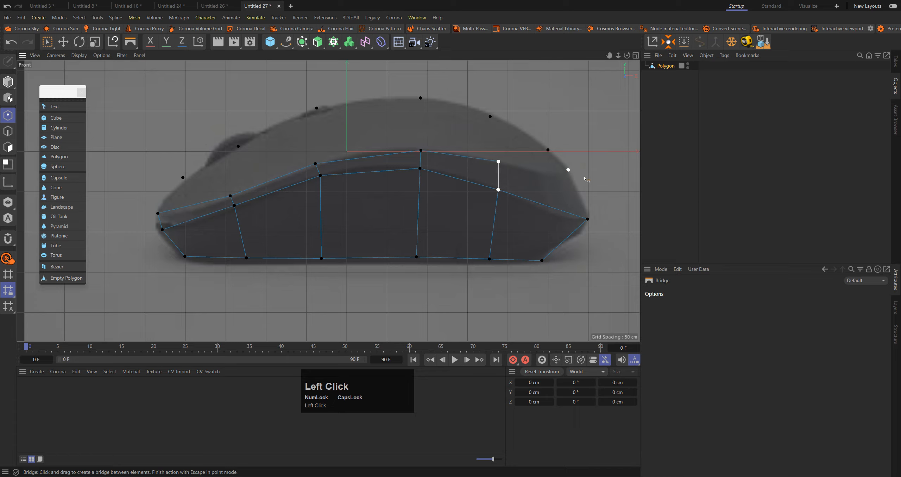
pyautogui.moveTo(569, 170); pyautogui.dragTo(588, 219)
# Bridge the top outline points to the middle strip's upper edge, filling the top shell area with five polygons
pyautogui.moveTo(238, 146); pyautogui.dragTo(230, 195)
pyautogui.moveTo(317, 108); pyautogui.dragTo(316, 164)
pyautogui.moveTo(420, 98); pyautogui.dragTo(421, 151)
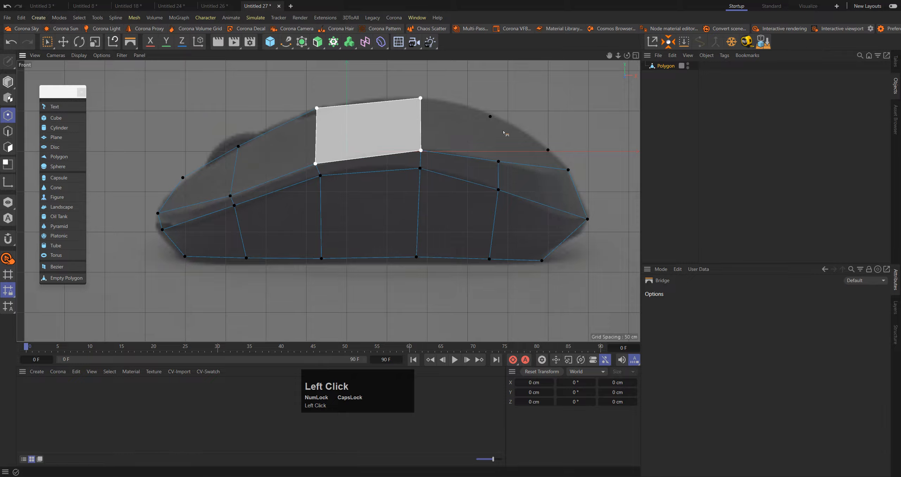
pyautogui.moveTo(490, 117); pyautogui.dragTo(499, 190)
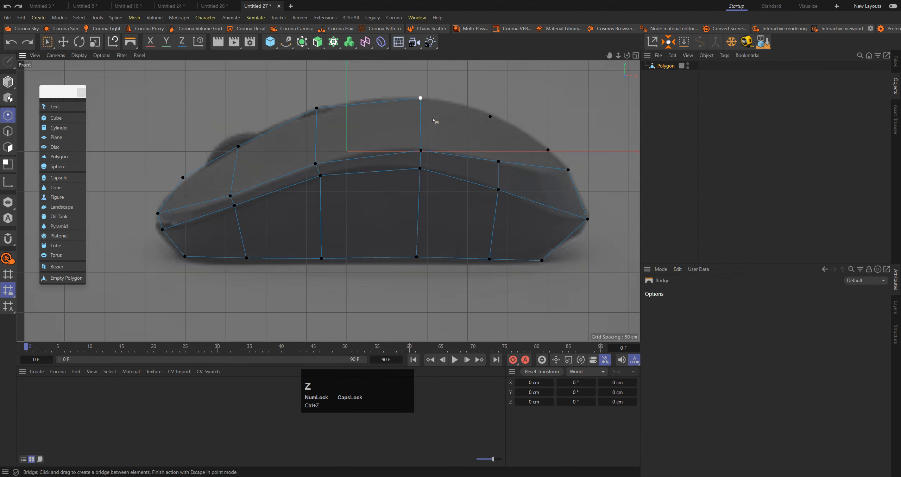
pyautogui.moveTo(490, 117); pyautogui.dragTo(498, 161)
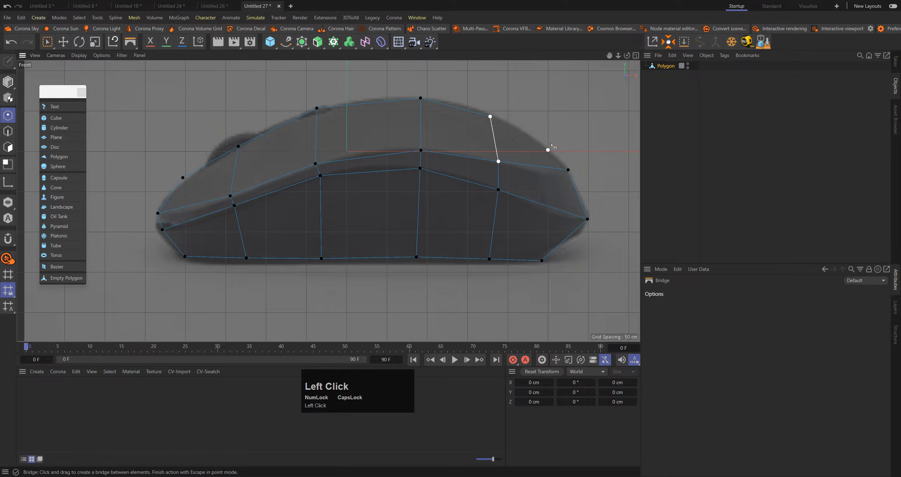
pyautogui.moveTo(549, 150); pyautogui.dragTo(568, 170)
# Select all polygons of the profile in the Perspective view and extrude them about 251 cm with Create Caps enabled
pyautogui.press('e')
pyautogui.middleClick(201, 113)
pyautogui.middleClick(201, 115)
pyautogui.keyDown('alt'); pyautogui.moveTo(201, 114); pyautogui.dragTo(429, 180); pyautogui.keyUp('alt')
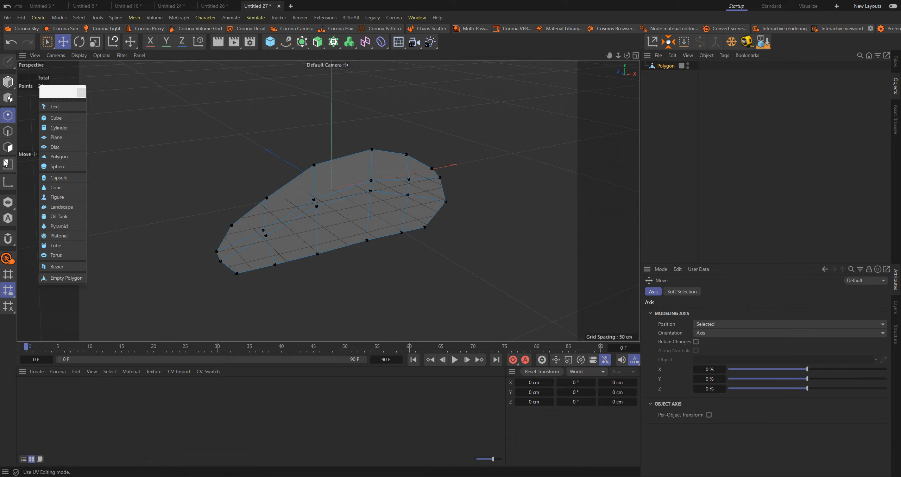
pyautogui.click(8, 147)
pyautogui.hotkey('ctrl', 'a')
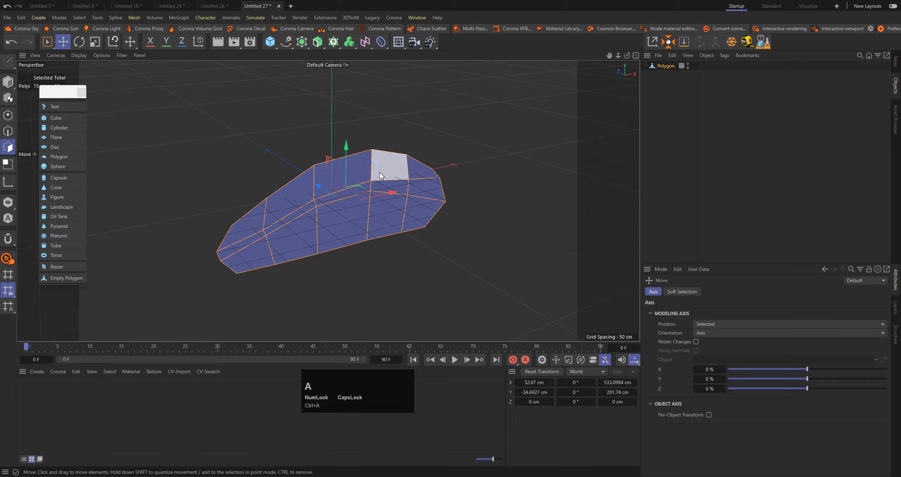
pyautogui.keyDown('alt'); pyautogui.moveTo(380, 175); pyautogui.dragTo(366, 176); pyautogui.keyUp('alt')
pyautogui.press('d')
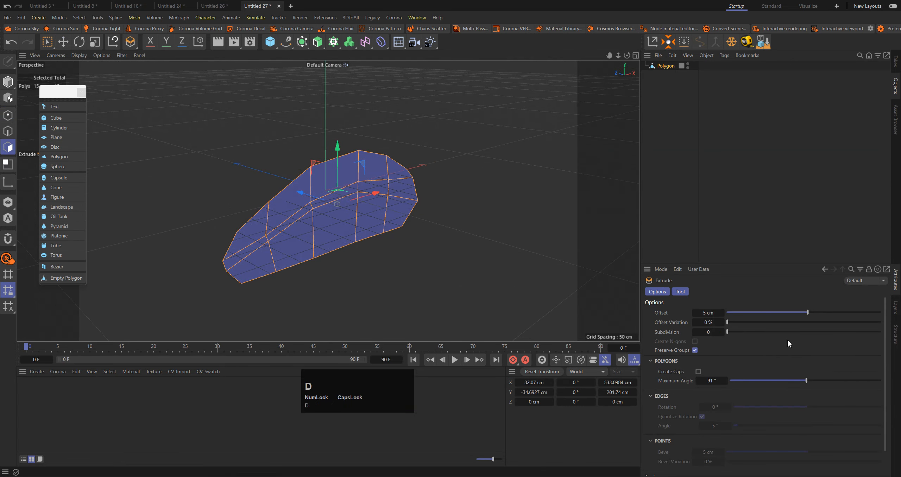
pyautogui.click(698, 372)
pyautogui.moveTo(462, 207); pyautogui.dragTo(550, 207)
pyautogui.hotkey('ctrl', 'a')
pyautogui.keyDown('alt'); pyautogui.moveTo(412, 187); pyautogui.dragTo(320, 145); pyautogui.keyUp('alt')
# Select the five polygons of the narrow side strip and move them outward to about Z -28.2 cm
pyautogui.press('e')
pyautogui.keyDown('alt'); pyautogui.moveTo(321, 161); pyautogui.dragTo(366, 126, button='middle'); pyautogui.keyUp('alt')
pyautogui.keyDown('alt'); pyautogui.moveTo(367, 126); pyautogui.dragTo(356, 129); pyautogui.keyUp('alt')
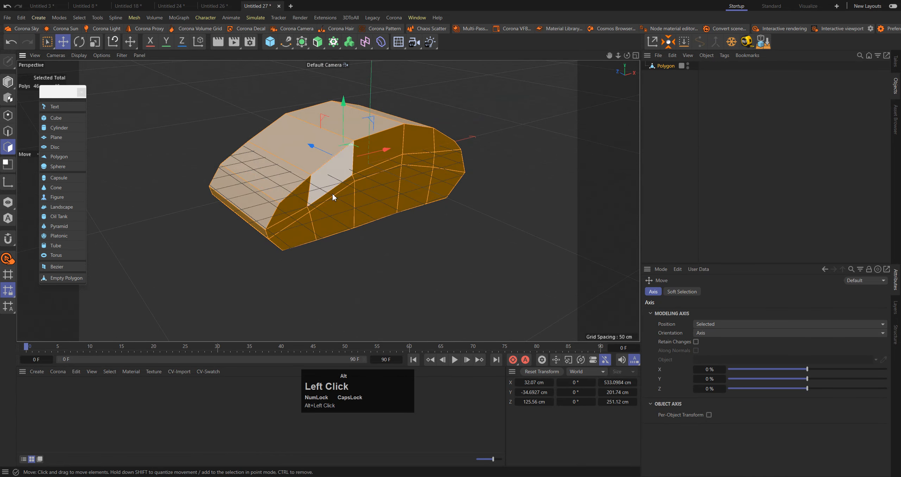
pyautogui.click(293, 217)
pyautogui.keyDown('ctrl'); pyautogui.keyDown('shift'); pyautogui.click(456, 167); pyautogui.keyUp('shift'); pyautogui.keyUp('ctrl')
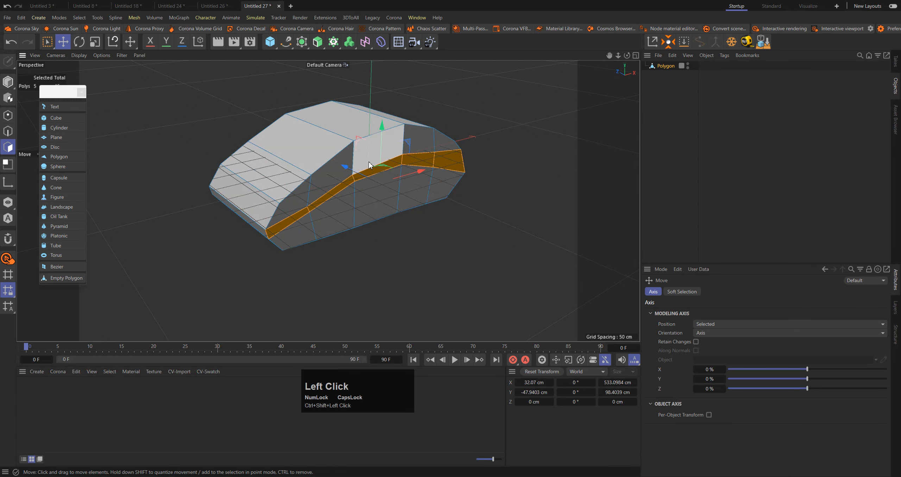
pyautogui.scroll(2, 371, 163)
pyautogui.keyDown('alt'); pyautogui.moveTo(370, 163); pyautogui.dragTo(357, 177); pyautogui.keyUp('alt')
pyautogui.keyDown('alt'); pyautogui.moveTo(272, 130); pyautogui.dragTo(313, 136); pyautogui.keyUp('alt')
pyautogui.keyDown('alt'); pyautogui.moveTo(312, 136); pyautogui.dragTo(400, 25, button='middle'); pyautogui.keyUp('alt')
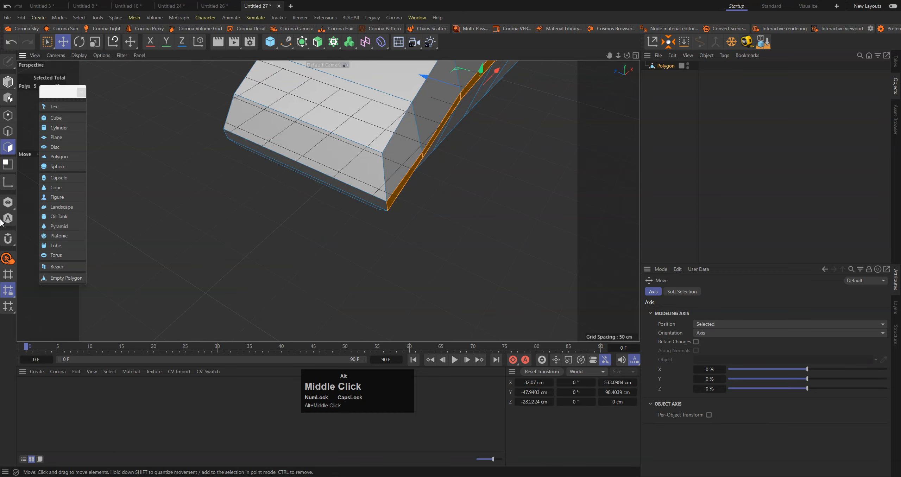
# Select the short end edge of the narrow side strip and move it inward to about Z -1.7 cm
pyautogui.click(9, 132)
pyautogui.click(387, 207)
pyautogui.keyDown('alt'); pyautogui.moveTo(390, 210); pyautogui.dragTo(415, 175); pyautogui.keyUp('alt')
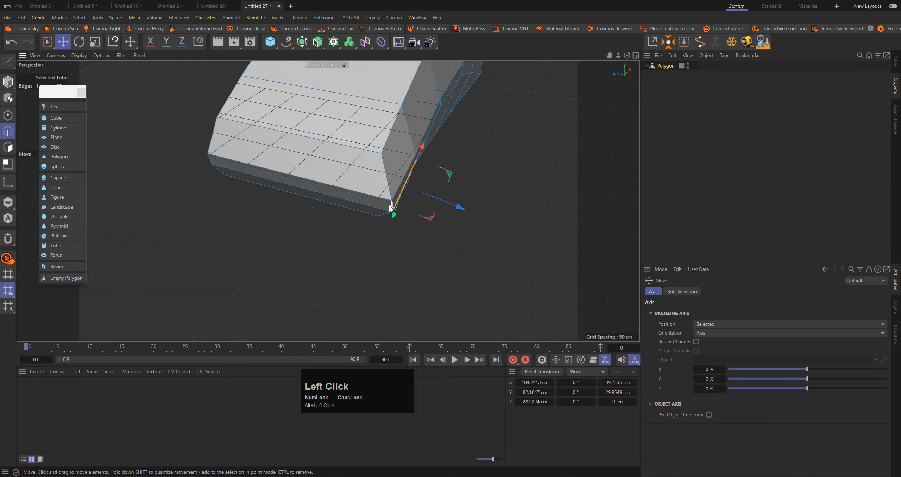
pyautogui.press('w')
pyautogui.moveTo(360, 197); pyautogui.dragTo(338, 195)
pyautogui.keyDown('alt'); pyautogui.moveTo(354, 190); pyautogui.dragTo(465, 178); pyautogui.keyUp('alt')
pyautogui.keyDown('alt'); pyautogui.moveTo(465, 178); pyautogui.dragTo(203, 138, button='middle'); pyautogui.keyUp('alt')
pyautogui.keyDown('alt'); pyautogui.moveTo(203, 137); pyautogui.dragTo(194, 154, button='right'); pyautogui.keyUp('alt')
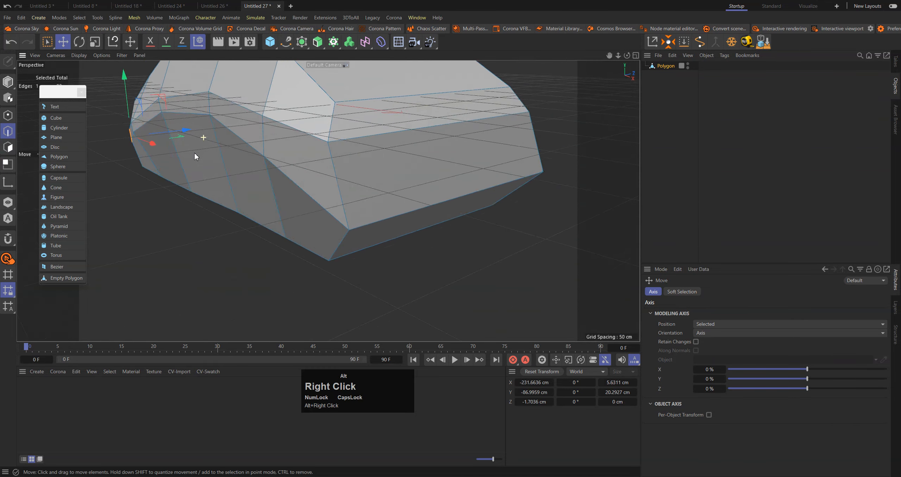
pyautogui.keyDown('alt'); pyautogui.moveTo(194, 153); pyautogui.dragTo(337, 155); pyautogui.keyUp('alt')
pyautogui.keyDown('alt'); pyautogui.moveTo(439, 186); pyautogui.dragTo(444, 231, button='right'); pyautogui.keyUp('alt')
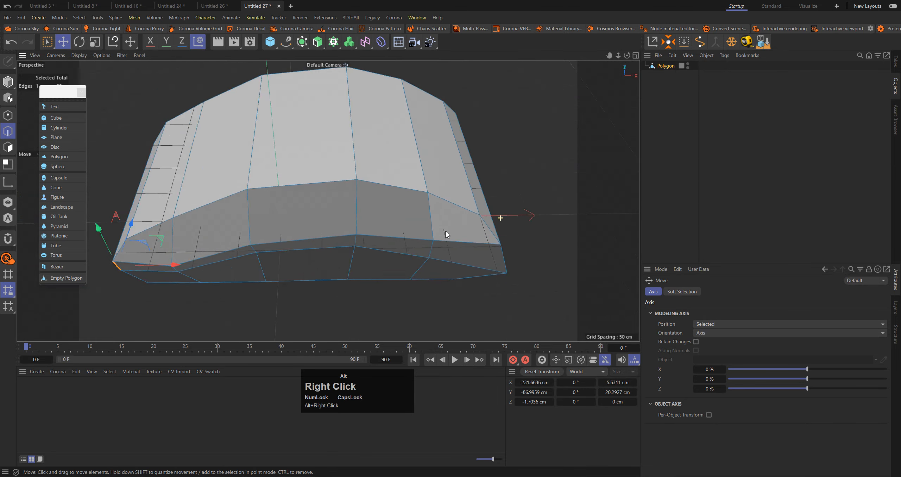
pyautogui.keyDown('alt'); pyautogui.moveTo(445, 231); pyautogui.dragTo(466, 127); pyautogui.keyUp('alt')
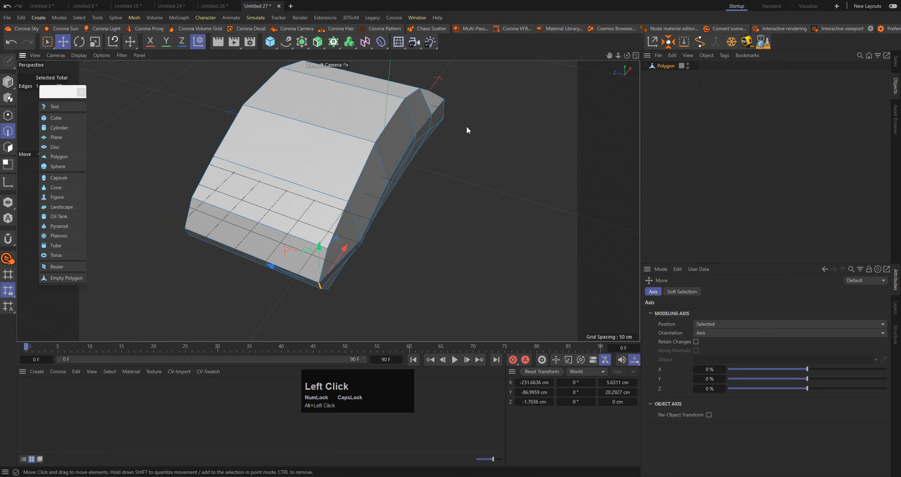
# Ring-select the crosswise edges of the body and cut them once to add a lengthwise center edge loop
pyautogui.click(471, 128)
pyautogui.press('v')
pyautogui.moveTo(499, 103)
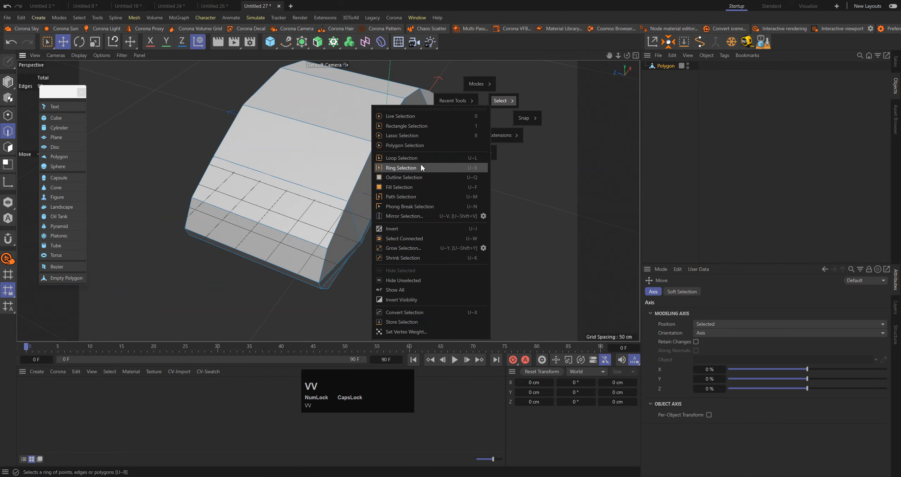
pyautogui.click(301, 123)
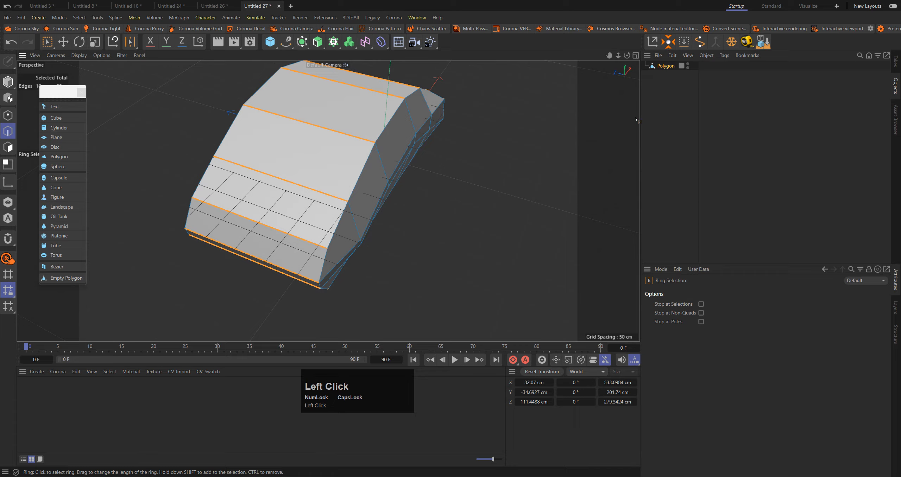
pyautogui.press('m')
pyautogui.press('m')
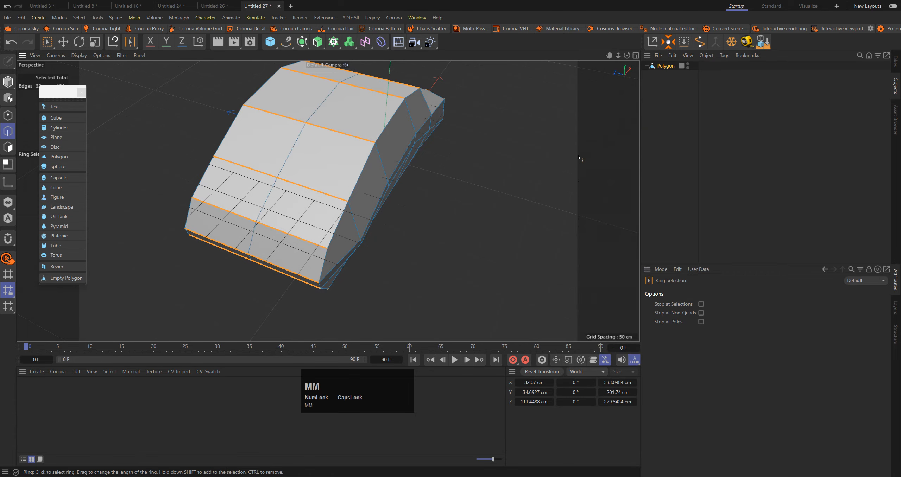
# Select the center edge loop and scale it along X to about 643 cm
pyautogui.press('e')
pyautogui.doubleClick(294, 147)
pyautogui.keyDown('alt'); pyautogui.moveTo(295, 146); pyautogui.dragTo(274, 96); pyautogui.keyUp('alt')
pyautogui.press('t')
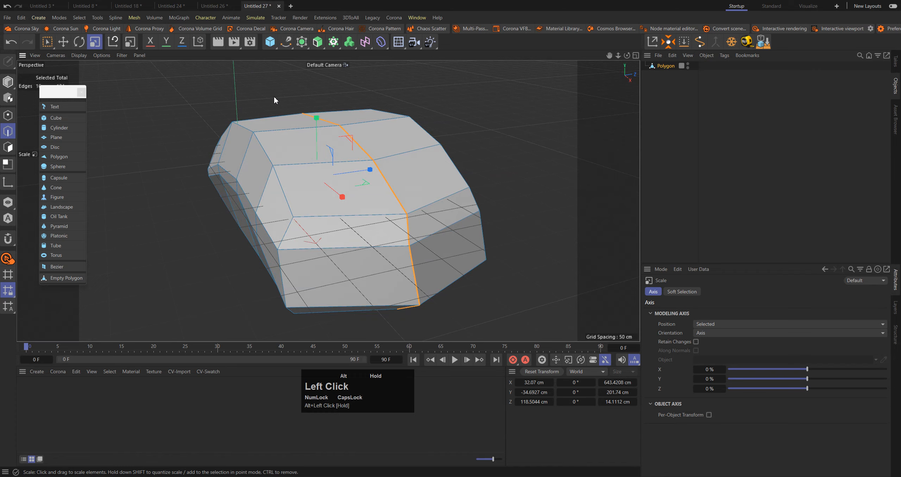
# Switch to editing points and hide the grid in the Perspective view
pyautogui.keyDown('alt'); pyautogui.moveTo(274, 96); pyautogui.dragTo(284, 83, button='middle'); pyautogui.keyUp('alt')
pyautogui.keyDown('alt'); pyautogui.scroll(-2, 285, 83); pyautogui.keyUp('alt')
pyautogui.moveTo(311, 147)
pyautogui.keyDown('alt'); pyautogui.mouseDown()
pyautogui.moveTo(311, 113)
pyautogui.moveTo(311, 152)
pyautogui.moveTo(301, 153)
pyautogui.mouseUp(); pyautogui.keyUp('alt')
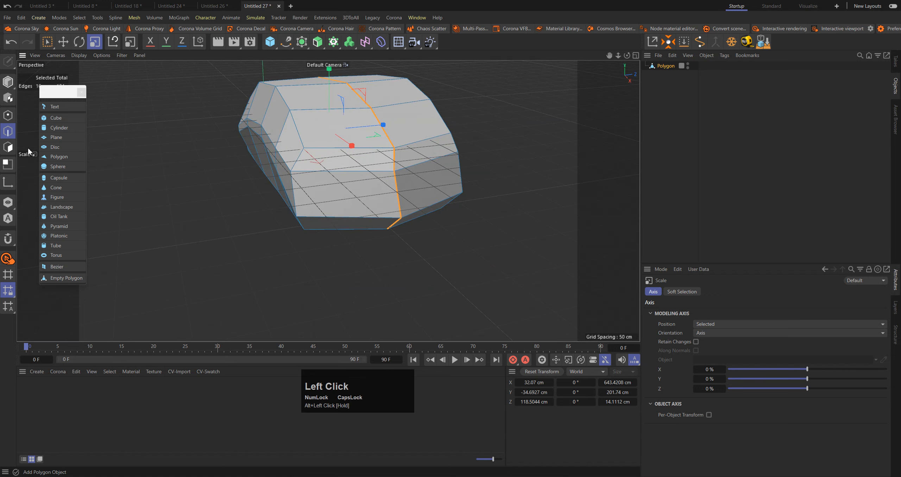
pyautogui.click(8, 116)
pyautogui.click(99, 55)
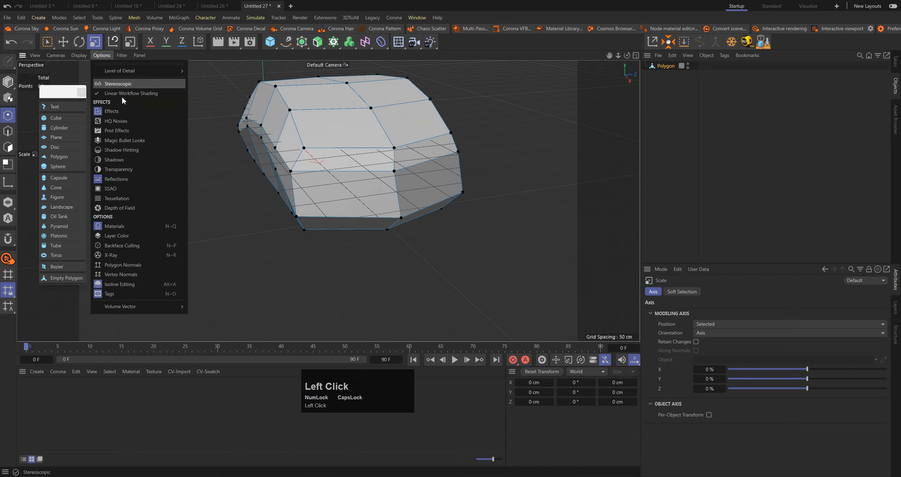
pyautogui.moveTo(121, 53)
pyautogui.click(142, 111)
# Move the two out-of-line points at the end of the center loop along Z, closer to the rest of the loop
pyautogui.scroll(3, 309, 106)
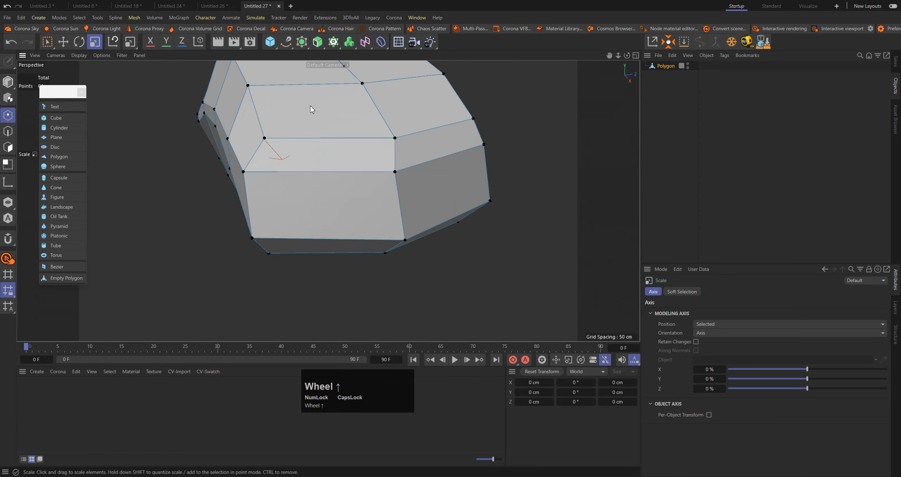
pyautogui.keyDown('alt'); pyautogui.moveTo(310, 105); pyautogui.dragTo(312, 170); pyautogui.keyUp('alt')
pyautogui.click(388, 198)
pyautogui.press('e')
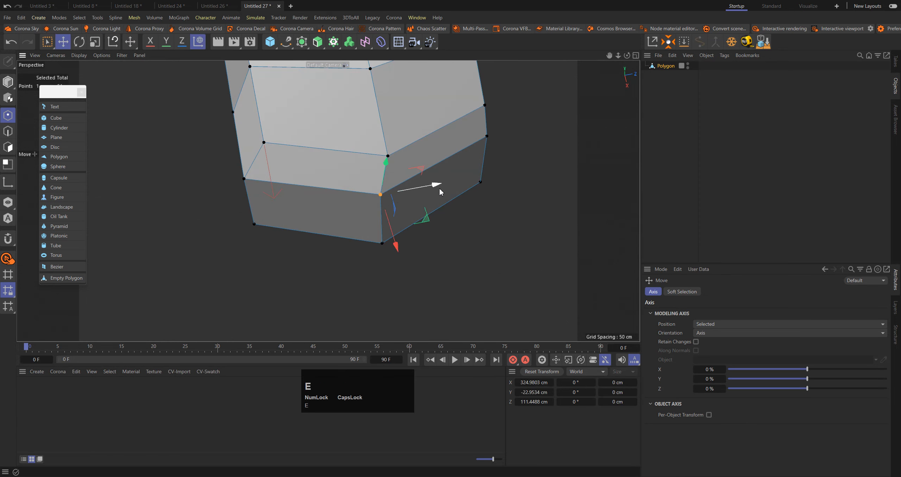
pyautogui.moveTo(439, 189); pyautogui.dragTo(407, 120)
pyautogui.click(385, 240)
pyautogui.moveTo(440, 236); pyautogui.dragTo(439, 228)
# Select all points of the body's far side at Z 251.12 cm and delete them, keeping only one half
pyautogui.keyDown('alt'); pyautogui.scroll(-3, 437, 211); pyautogui.keyUp('alt')
pyautogui.keyDown('alt'); pyautogui.moveTo(444, 106); pyautogui.dragTo(430, 139); pyautogui.keyUp('alt')
pyautogui.press('space')
pyautogui.keyDown('alt'); pyautogui.moveTo(429, 116); pyautogui.dragTo(409, 159, button='middle'); pyautogui.keyUp('alt')
pyautogui.keyDown('alt'); pyautogui.moveTo(433, 120); pyautogui.dragTo(392, 355); pyautogui.keyUp('alt')
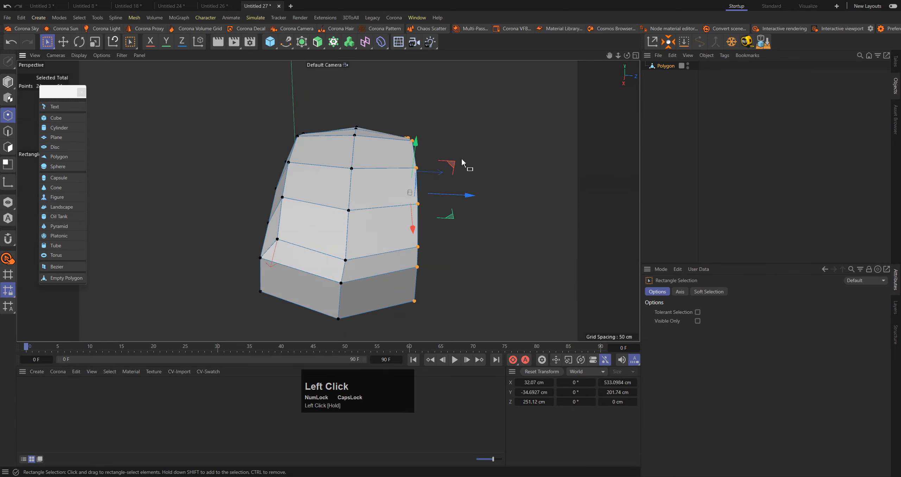
pyautogui.press('Delete')
# Select the points along the open edge in the Top view and scale them flat to 0 cm along Z
pyautogui.scroll(-2, 342, 113)
pyautogui.keyDown('alt'); pyautogui.moveTo(345, 114); pyautogui.dragTo(449, 84); pyautogui.keyUp('alt')
pyautogui.keyDown('alt'); pyautogui.moveTo(450, 85); pyautogui.dragTo(410, 183, button='middle'); pyautogui.keyUp('alt')
pyautogui.keyDown('alt'); pyautogui.moveTo(431, 106); pyautogui.dragTo(404, 130); pyautogui.keyUp('alt')
pyautogui.middleClick(455, 152)
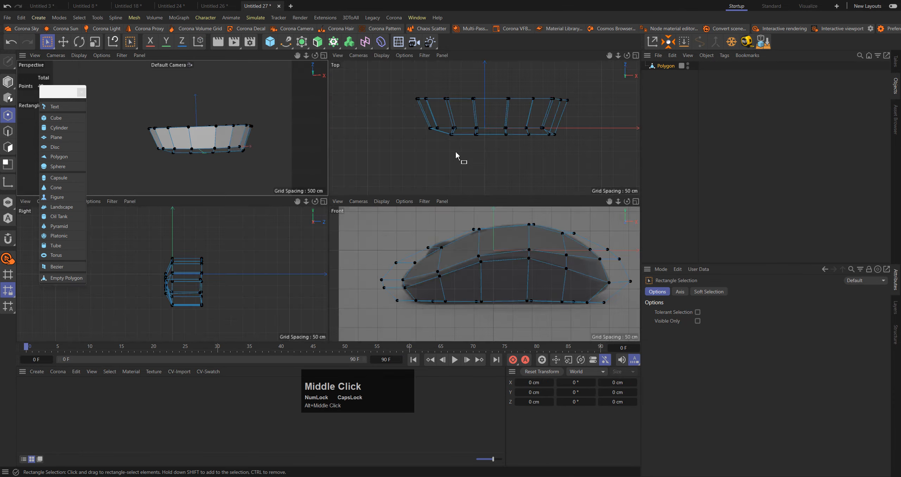
pyautogui.middleClick(476, 152)
pyautogui.moveTo(532, 93); pyautogui.dragTo(127, 172)
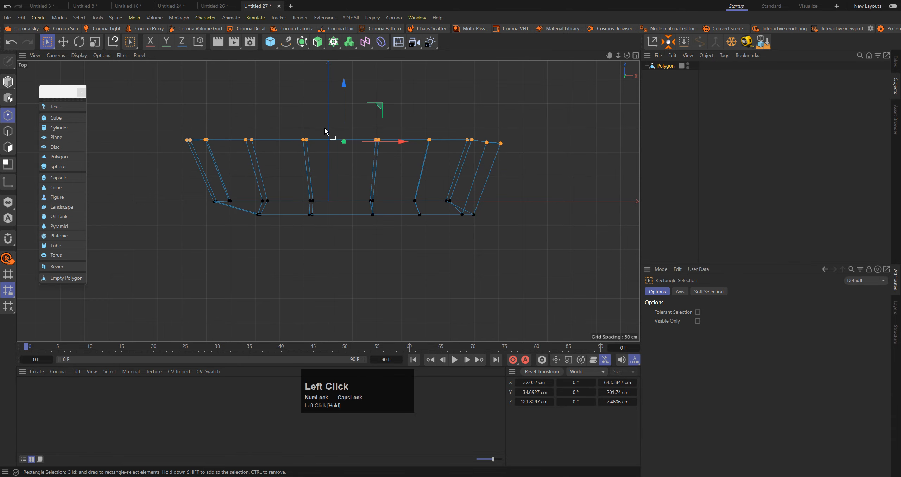
pyautogui.press('t')
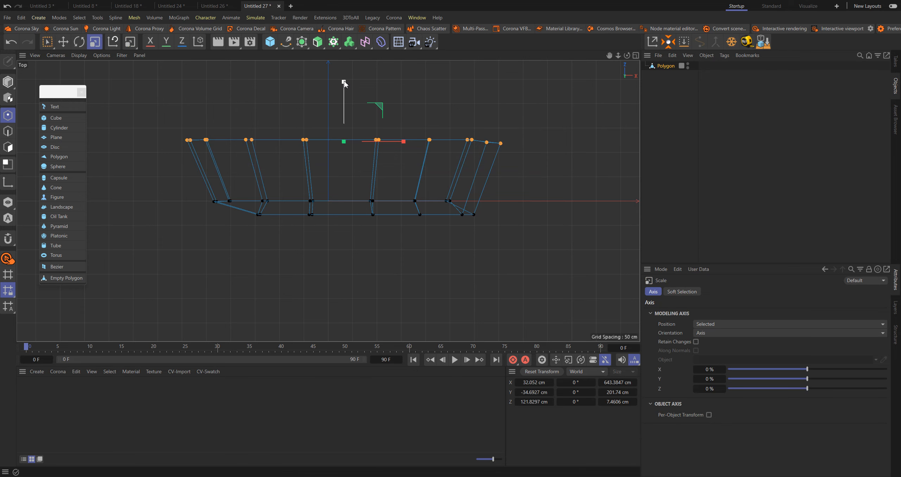
pyautogui.click(345, 84)
pyautogui.keyDown('shift'); pyautogui.moveTo(346, 107); pyautogui.dragTo(345, 144); pyautogui.keyUp('shift')
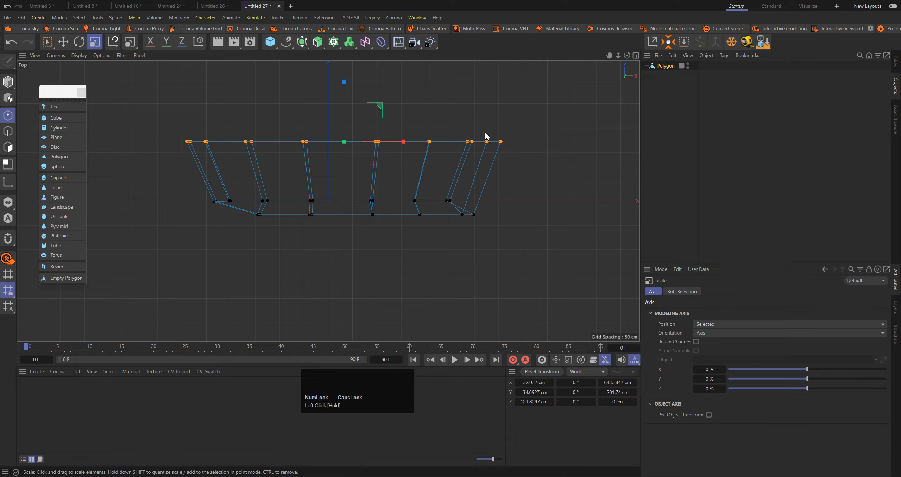
# Move the whole object to Z -135 cm and place its axis on the corner point of the open edge
pyautogui.press('e')
pyautogui.click(8, 82)
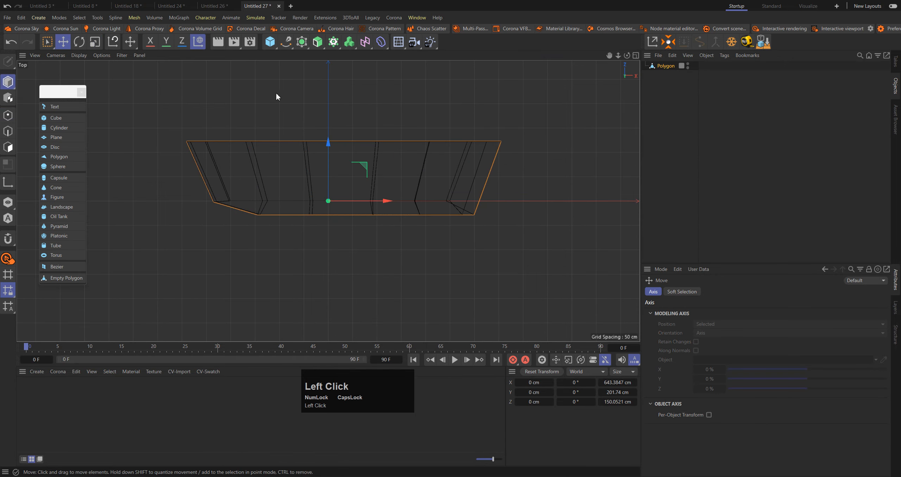
pyautogui.moveTo(327, 147); pyautogui.dragTo(330, 209)
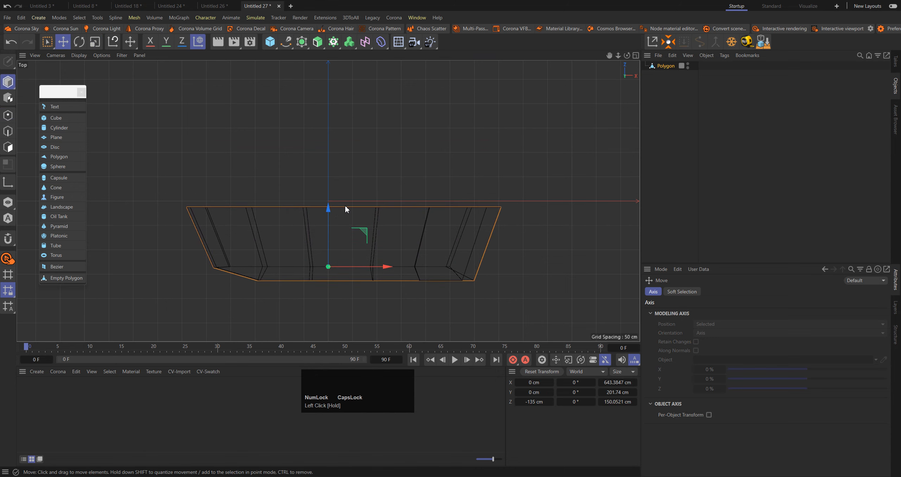
pyautogui.press('l')
pyautogui.click(188, 208)
# Set the object's world Z position to 0 cm
pyautogui.click(578, 372)
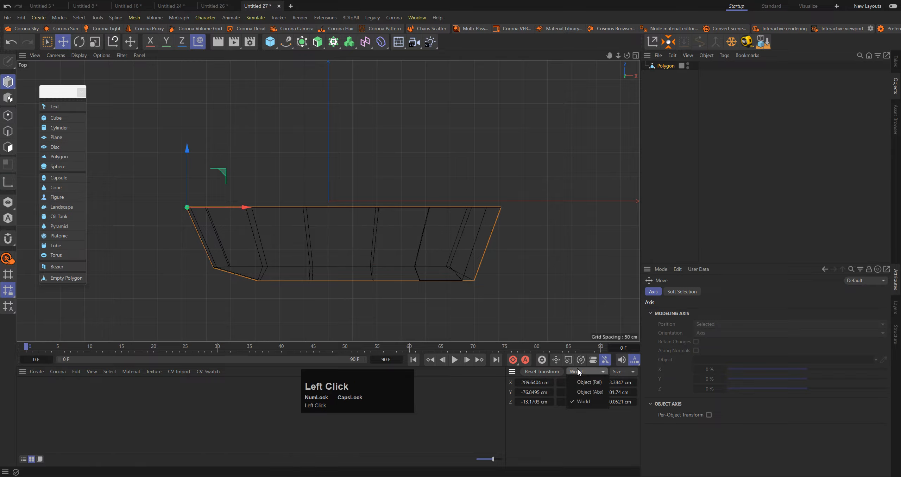
pyautogui.click(575, 372)
pyautogui.moveTo(188, 149); pyautogui.dragTo(188, 139)
pyautogui.click(526, 402)
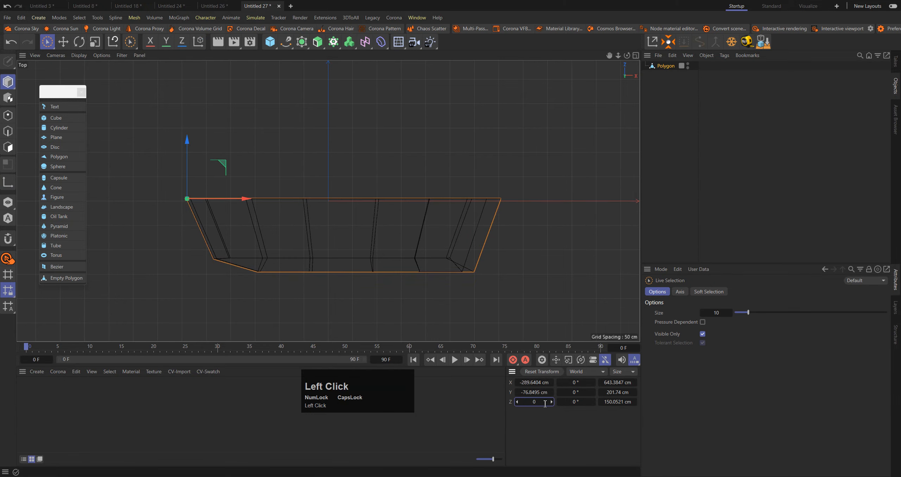
pyautogui.press('Return')
# Add a Symmetry object as parent of the half body in the Perspective view and set its mirror plane to XY
pyautogui.middleClick(403, 165)
pyautogui.middleClick(398, 225)
pyautogui.keyDown('alt'); pyautogui.moveTo(398, 225); pyautogui.dragTo(306, 173); pyautogui.keyUp('alt')
pyautogui.keyDown('alt'); pyautogui.moveTo(307, 172); pyautogui.dragTo(392, 102, button='middle'); pyautogui.keyUp('alt')
pyautogui.press('e')
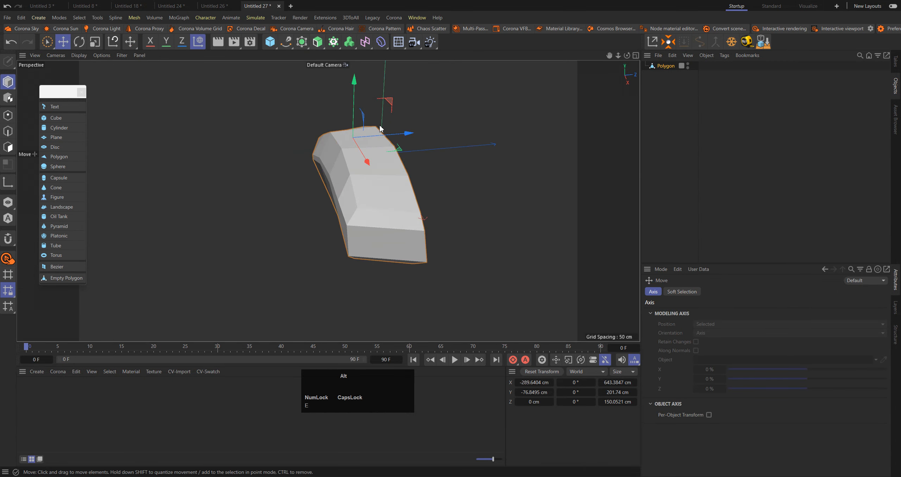
pyautogui.keyDown('alt'); pyautogui.moveTo(384, 134); pyautogui.dragTo(390, 152); pyautogui.keyUp('alt')
pyautogui.keyDown('alt'); pyautogui.moveTo(373, 181); pyautogui.dragTo(383, 153); pyautogui.keyUp('alt')
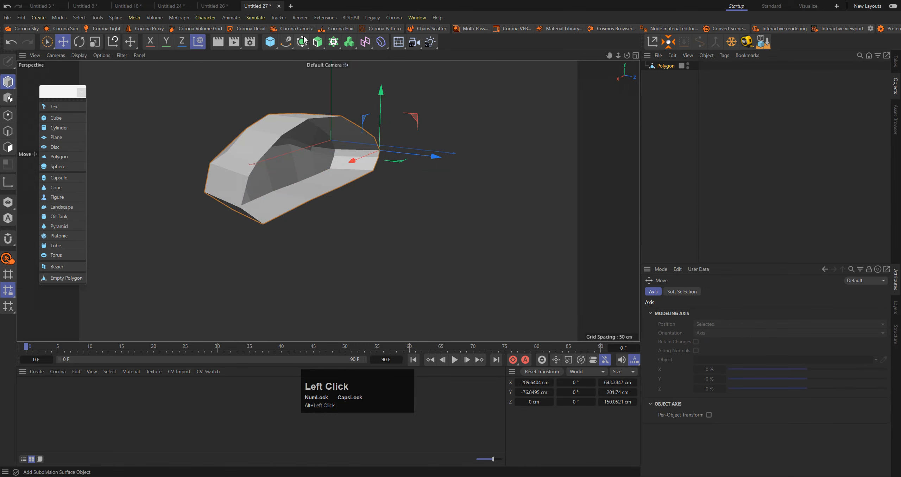
pyautogui.moveTo(303, 43); pyautogui.dragTo(415, 71)
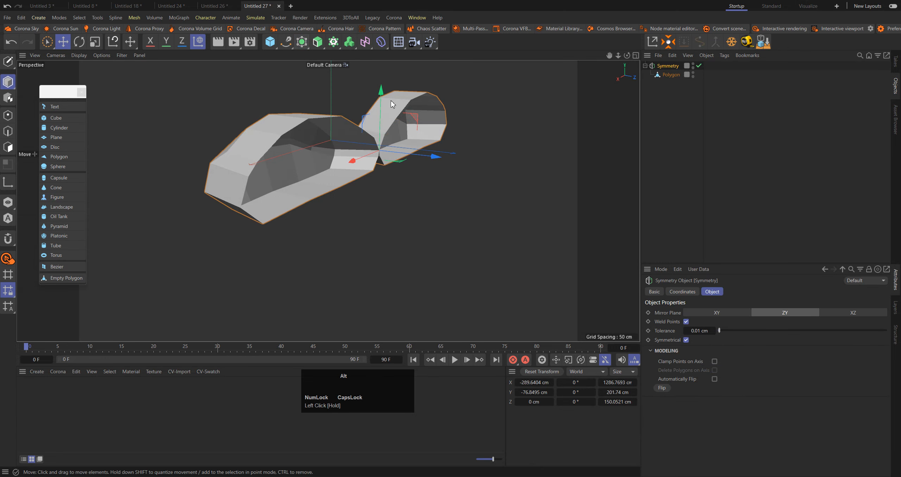
pyautogui.keyDown('alt'); pyautogui.moveTo(391, 100); pyautogui.dragTo(465, 178); pyautogui.keyUp('alt')
pyautogui.click(727, 313)
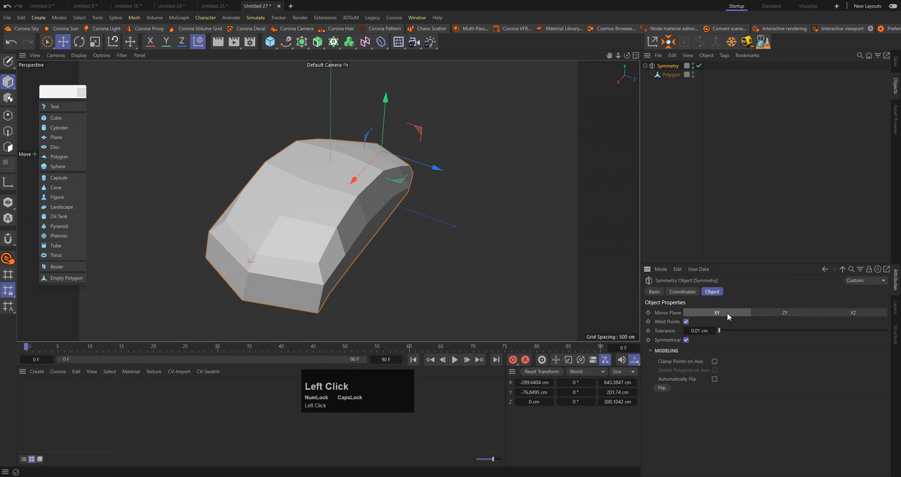
# Add a Subdivision Surface as parent of the Symmetry object and examine the smoothed body from several sides
pyautogui.keyDown('alt'); pyautogui.moveTo(337, 154); pyautogui.dragTo(497, 97); pyautogui.keyUp('alt')
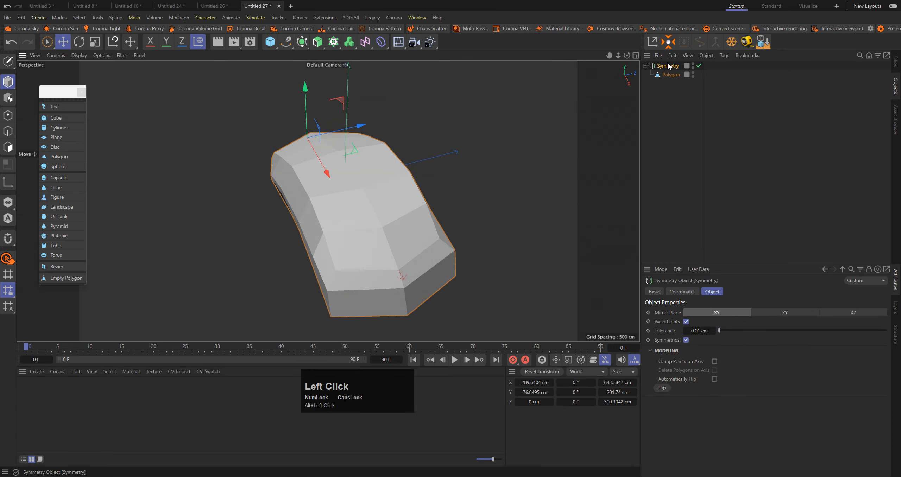
pyautogui.keyDown('alt'); pyautogui.click(302, 42); pyautogui.keyUp('alt')
pyautogui.keyDown('alt'); pyautogui.moveTo(355, 183); pyautogui.dragTo(501, 164); pyautogui.keyUp('alt')
pyautogui.keyDown('alt'); pyautogui.moveTo(501, 164); pyautogui.dragTo(385, 157, button='right'); pyautogui.keyUp('alt')
pyautogui.keyDown('alt'); pyautogui.moveTo(385, 157); pyautogui.dragTo(315, 185); pyautogui.keyUp('alt')
pyautogui.keyDown('alt'); pyautogui.moveTo(315, 184); pyautogui.dragTo(391, 175, button='right'); pyautogui.keyUp('alt')
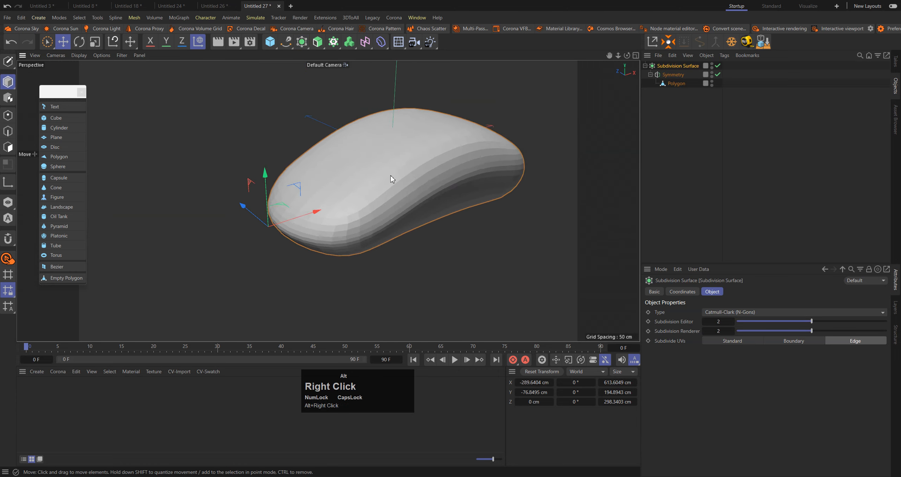
# Select all points of the Polygon object in the Front view and scale them along X to about 89% to fit the reference
pyautogui.keyDown('alt'); pyautogui.moveTo(392, 179); pyautogui.dragTo(657, 95); pyautogui.keyUp('alt')
pyautogui.click(675, 83)
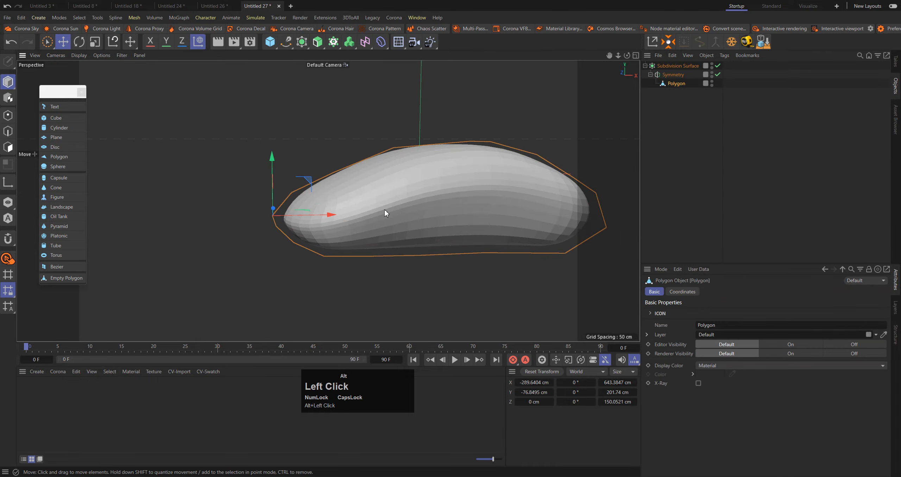
pyautogui.middleClick(450, 169)
pyautogui.middleClick(486, 236)
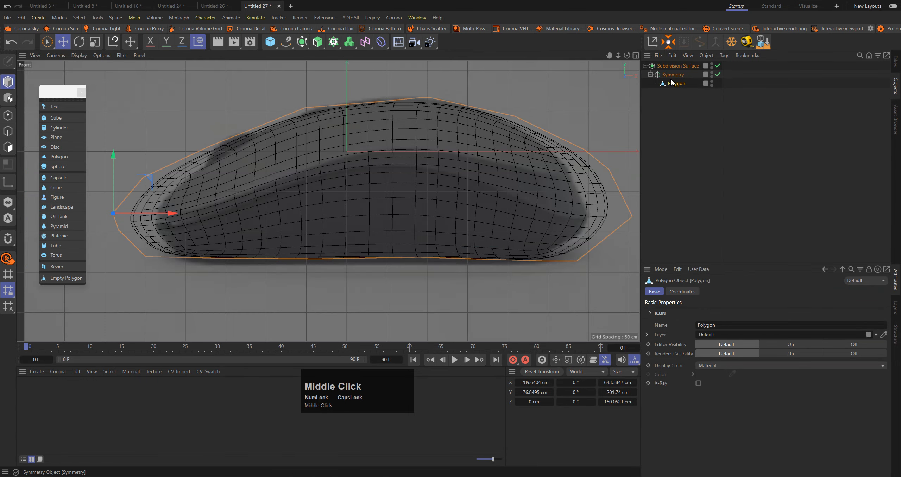
pyautogui.click(8, 115)
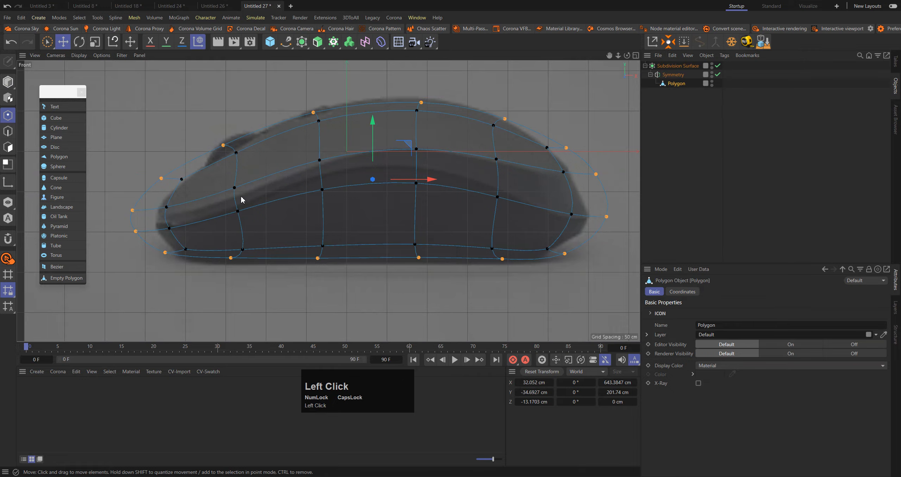
pyautogui.hotkey('ctrl', 'a')
pyautogui.press('t')
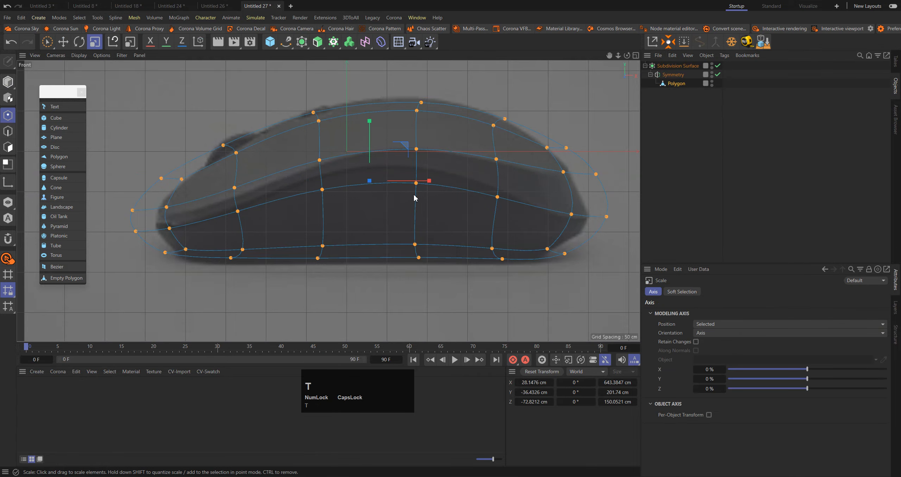
pyautogui.moveTo(423, 182); pyautogui.dragTo(424, 186)
pyautogui.moveTo(422, 187); pyautogui.dragTo(422, 188)
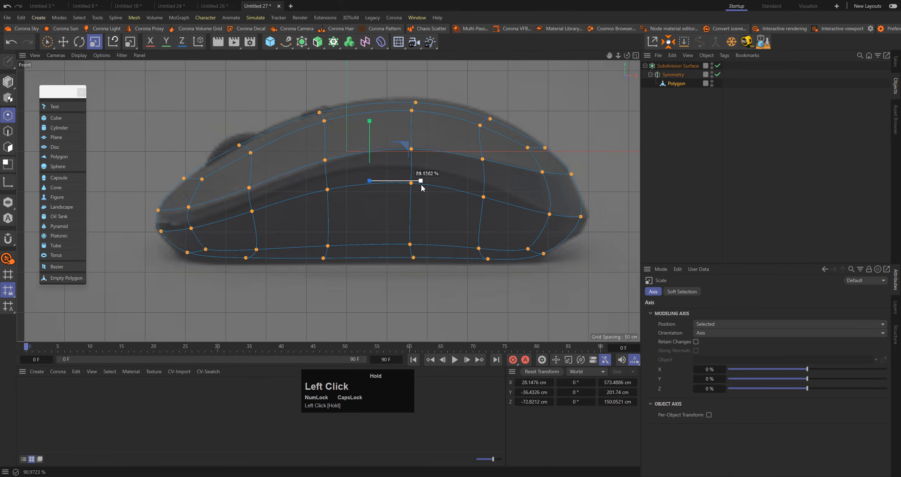
# Select the outermost point at the mouse's rear end and move it along X to about 293 cm
pyautogui.press('0')
pyautogui.moveTo(572, 204); pyautogui.dragTo(588, 241)
pyautogui.keyDown('alt'); pyautogui.moveTo(603, 216); pyautogui.dragTo(625, 219, button='right'); pyautogui.keyUp('alt')
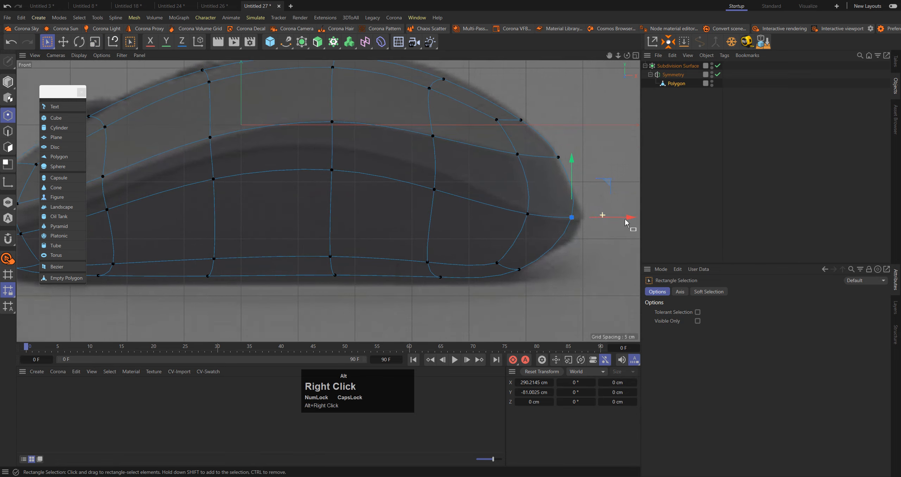
pyautogui.moveTo(625, 219); pyautogui.dragTo(628, 221)
# Select the two lengthwise edge loops along the mouse's side and raise their subdivision weight into sharp creases
pyautogui.keyDown('alt'); pyautogui.moveTo(245, 145); pyautogui.dragTo(420, 154, button='middle'); pyautogui.keyUp('alt')
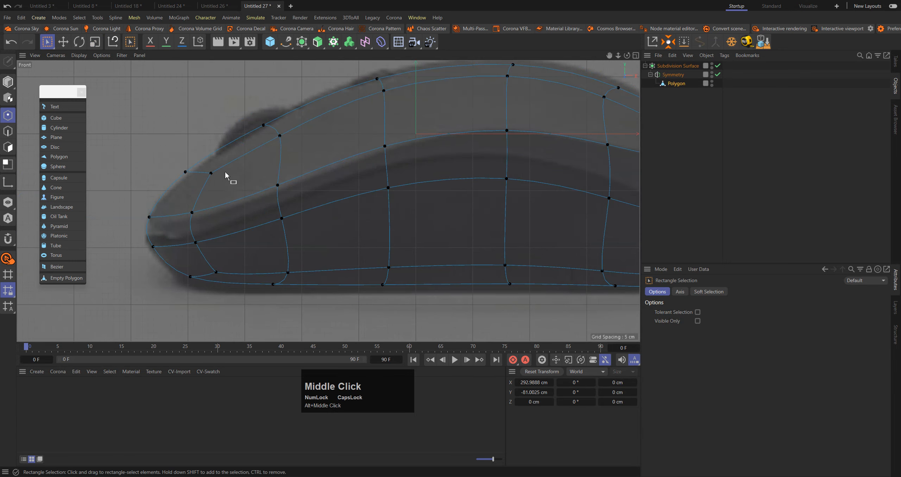
pyautogui.press('e')
pyautogui.click(7, 131)
pyautogui.click(351, 203)
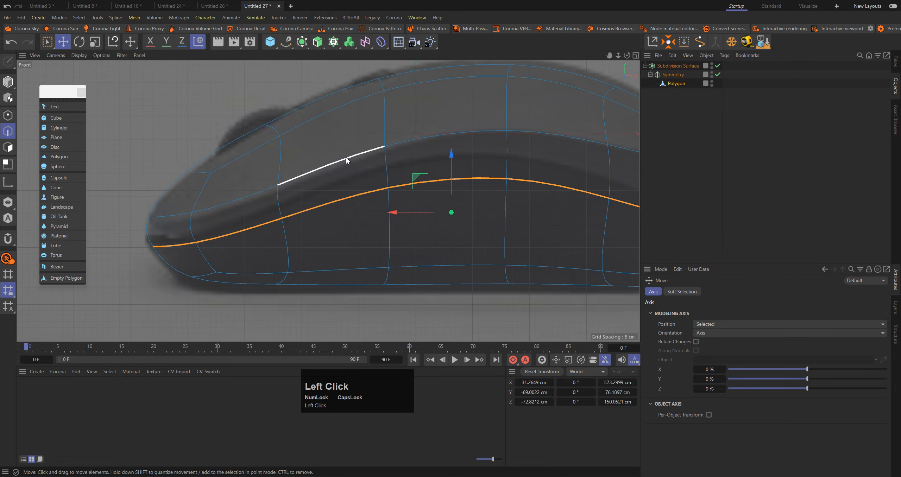
pyautogui.keyDown('shift'); pyautogui.click(346, 164); pyautogui.keyUp('shift')
pyautogui.keyDown('shift'); pyautogui.doubleClick(347, 165); pyautogui.keyUp('shift')
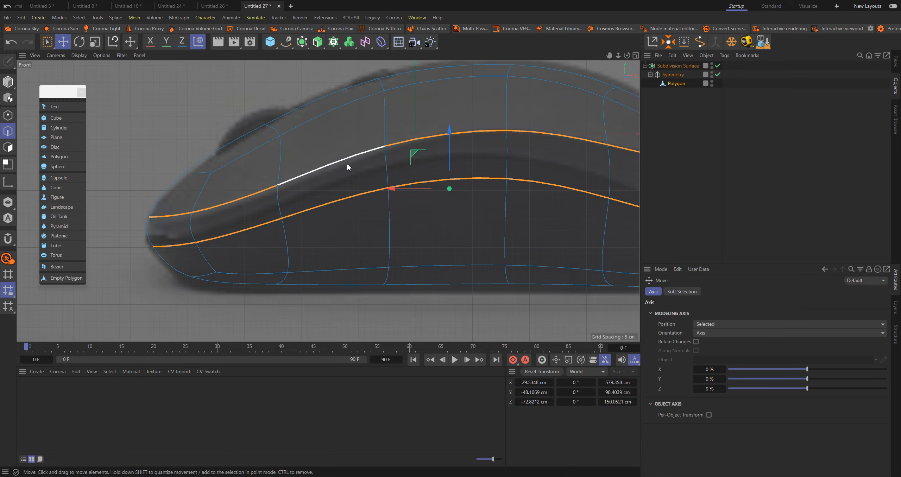
pyautogui.middleClick(346, 163)
pyautogui.middleClick(278, 150)
pyautogui.keyDown('alt'); pyautogui.moveTo(454, 215); pyautogui.dragTo(510, 242); pyautogui.keyUp('alt')
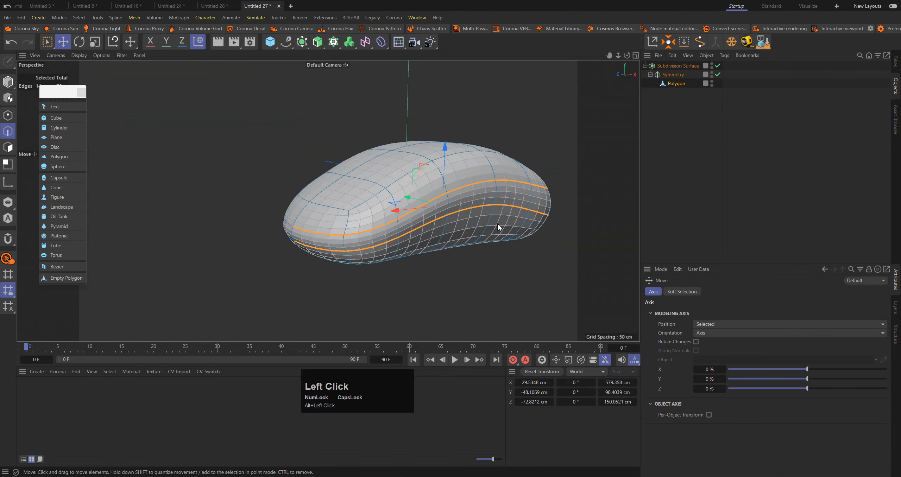
pyautogui.press('.')
pyautogui.moveTo(464, 221); pyautogui.dragTo(490, 210)
# Lower the subdivision weight of the two edges across the mouse's rear end so the creases fade into a rounded back
pyautogui.click(712, 203)
pyautogui.keyDown('alt'); pyautogui.moveTo(493, 168); pyautogui.dragTo(458, 193); pyautogui.keyUp('alt')
pyautogui.keyDown('alt'); pyautogui.moveTo(458, 193); pyautogui.dragTo(367, 130, button='middle'); pyautogui.keyUp('alt')
pyautogui.keyDown('alt'); pyautogui.moveTo(368, 129); pyautogui.dragTo(359, 125); pyautogui.keyUp('alt')
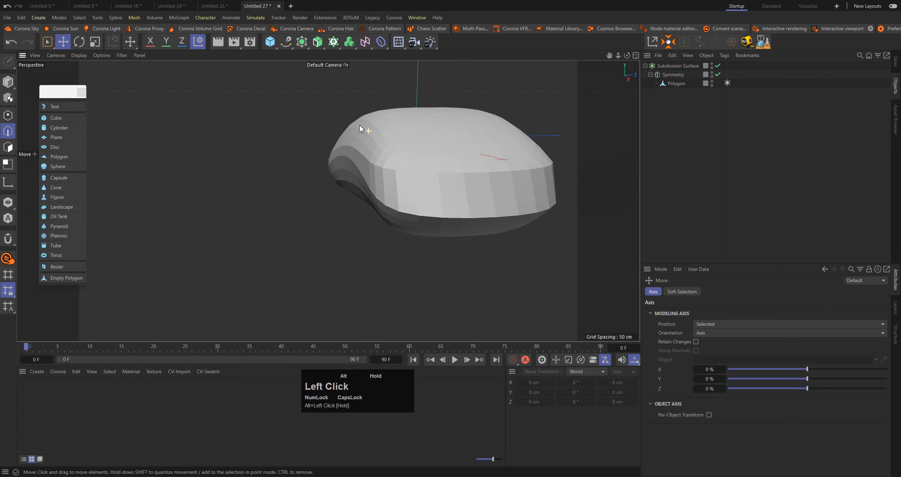
pyautogui.keyDown('alt'); pyautogui.scroll(1, 359, 125); pyautogui.keyUp('alt')
pyautogui.hotkey('ctrl', 'z')
pyautogui.click(483, 228)
pyautogui.keyDown('alt'); pyautogui.moveTo(483, 229); pyautogui.dragTo(526, 154); pyautogui.keyUp('alt')
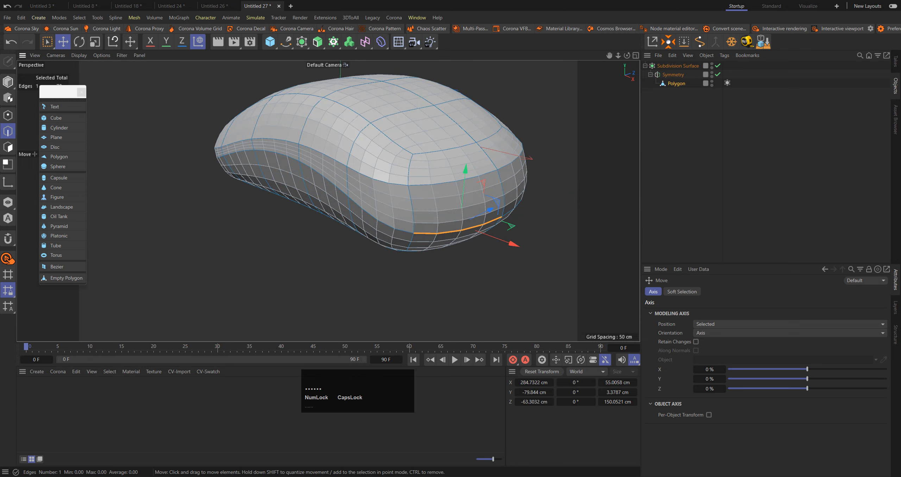
pyautogui.click(700, 180)
pyautogui.keyDown('alt'); pyautogui.moveTo(417, 176); pyautogui.dragTo(452, 144); pyautogui.keyUp('alt')
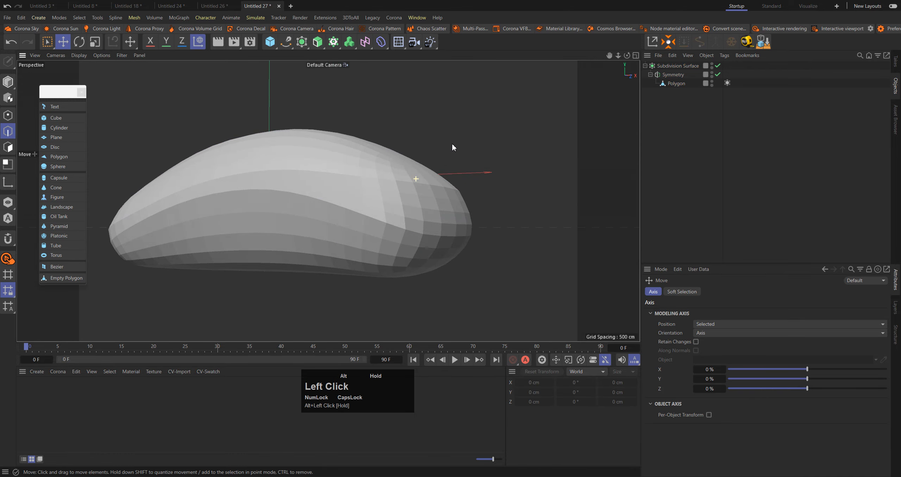
# Add a Phong tag to the Polygon object and enable its Angle Limit
pyautogui.click(682, 83)
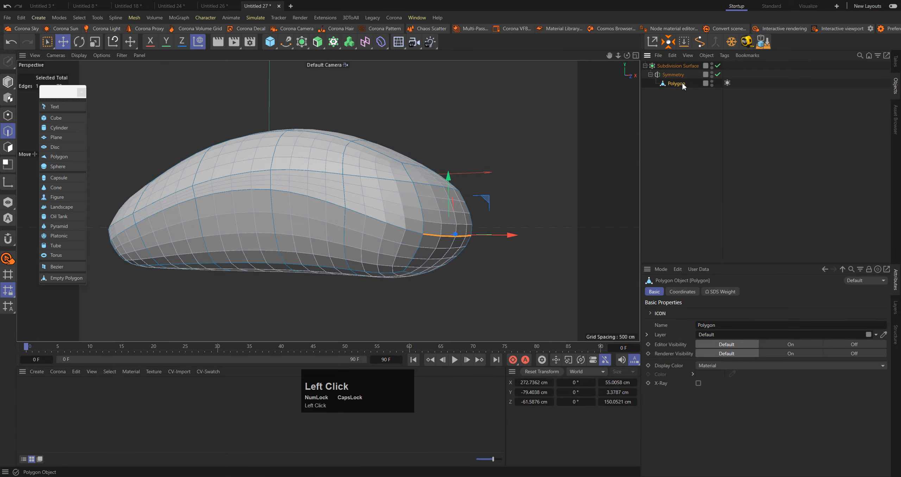
pyautogui.hotkey('shift', 'c')
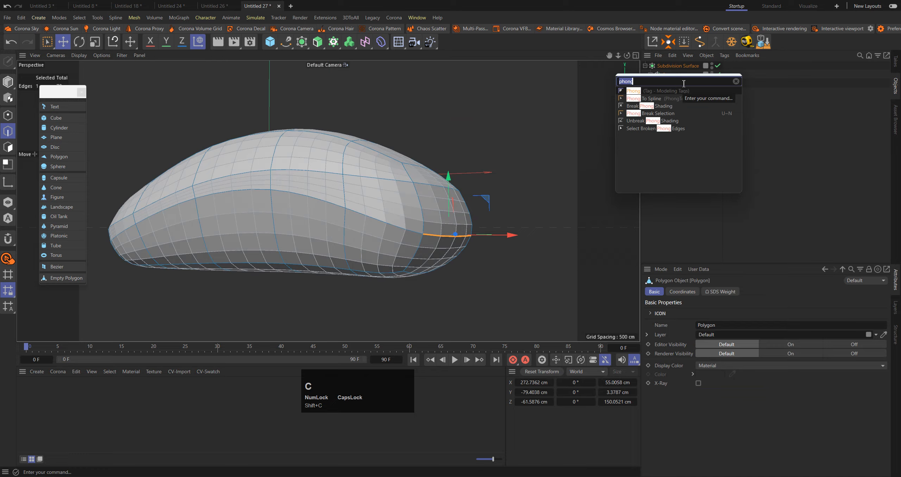
pyautogui.click(650, 90)
pyautogui.click(727, 82)
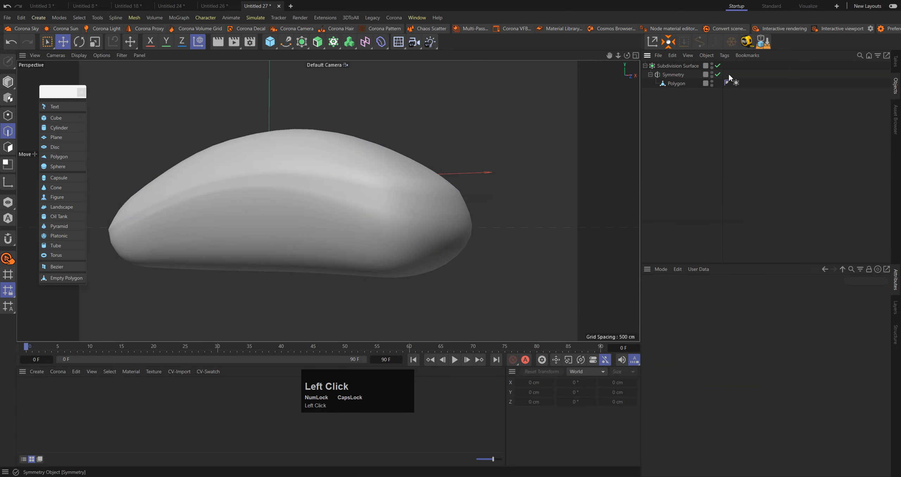
pyautogui.click(694, 312)
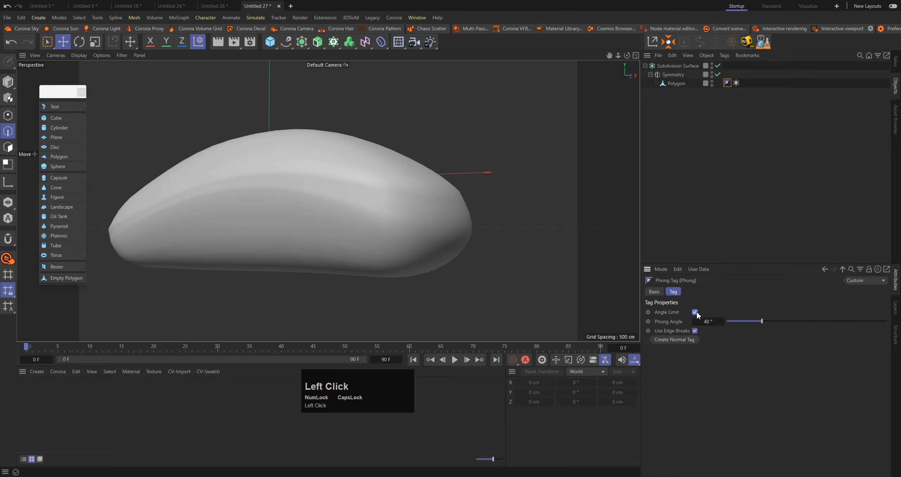
# Select both side edge loops without their rear-end edges and break the Phong shading along them
pyautogui.click(670, 83)
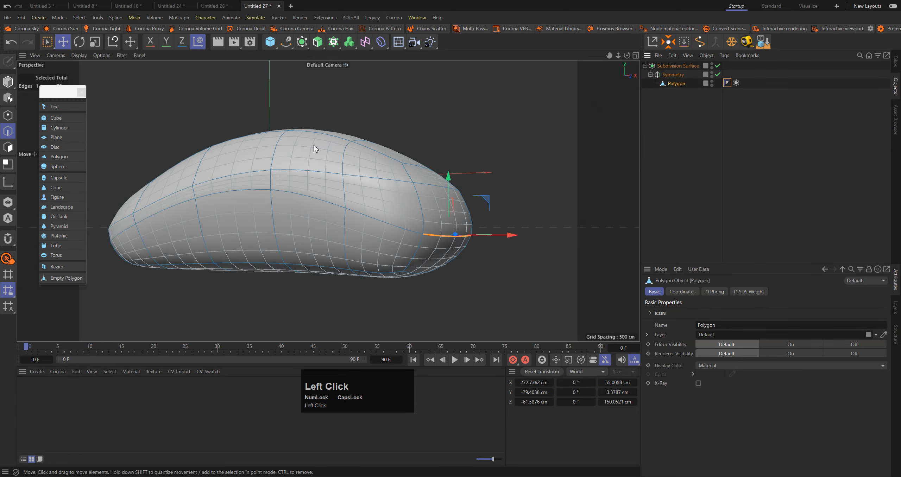
pyautogui.keyDown('alt'); pyautogui.moveTo(314, 145); pyautogui.dragTo(317, 175); pyautogui.keyUp('alt')
pyautogui.click(317, 175)
pyautogui.keyDown('alt'); pyautogui.moveTo(398, 189); pyautogui.dragTo(313, 154); pyautogui.keyUp('alt')
pyautogui.doubleClick(403, 229)
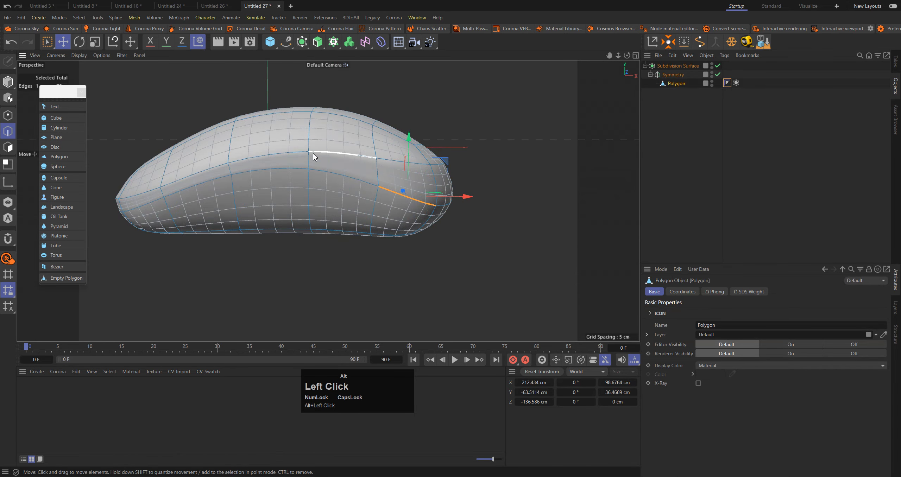
pyautogui.keyDown('alt'); pyautogui.moveTo(399, 155); pyautogui.dragTo(367, 190); pyautogui.keyUp('alt')
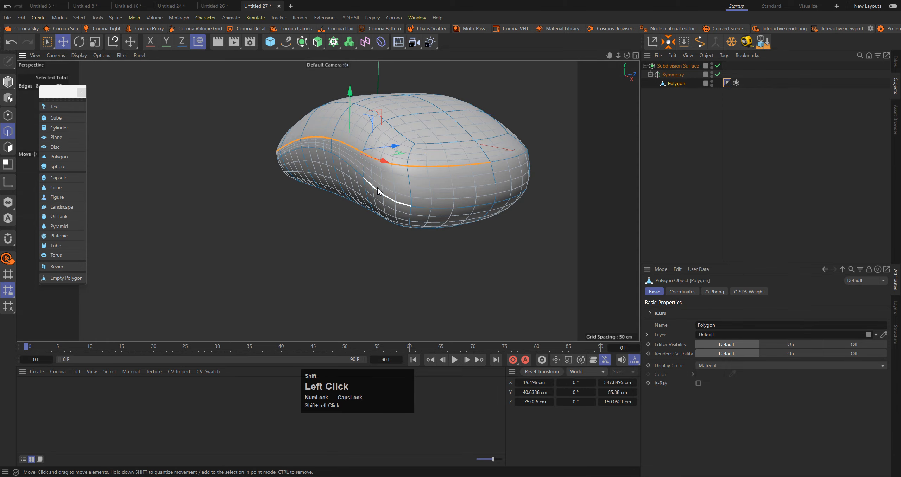
pyautogui.keyDown('shift'); pyautogui.doubleClick(377, 187); pyautogui.keyUp('shift')
pyautogui.keyDown('ctrl'); pyautogui.click(456, 165); pyautogui.keyUp('ctrl')
pyautogui.rightClick(517, 138)
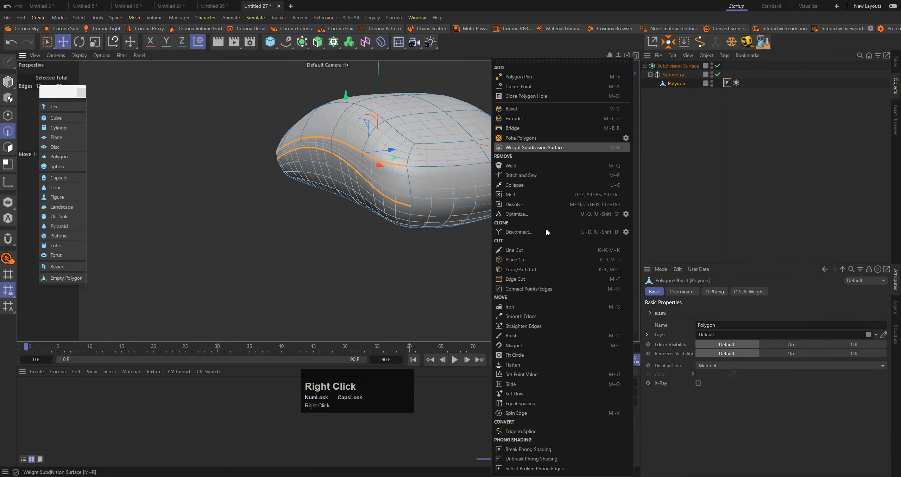
pyautogui.click(552, 446)
# Set the Subdivision Surface's editor subdivision to 3 and raise its renderer subdivision
pyautogui.click(754, 183)
pyautogui.keyDown('alt'); pyautogui.moveTo(352, 133); pyautogui.dragTo(428, 135); pyautogui.keyUp('alt')
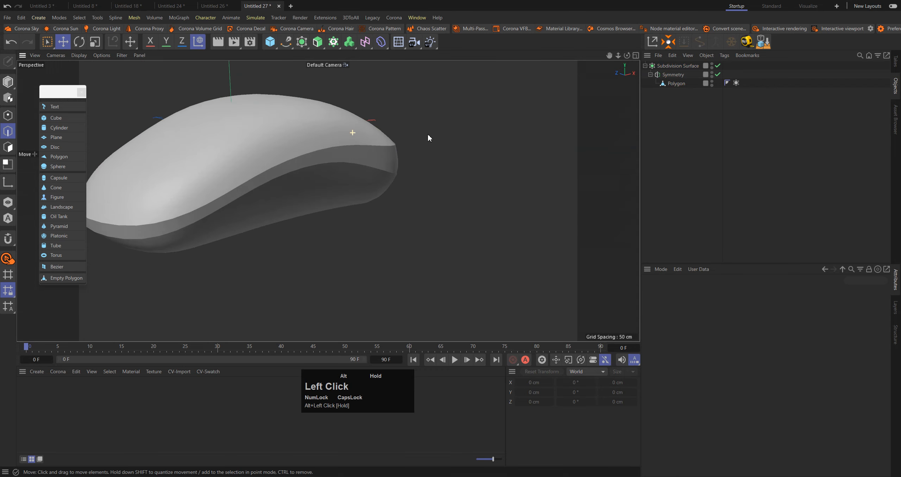
pyautogui.keyDown('alt'); pyautogui.moveTo(345, 128); pyautogui.dragTo(425, 100, button='middle'); pyautogui.keyUp('alt')
pyautogui.keyDown('alt'); pyautogui.moveTo(424, 99); pyautogui.dragTo(401, 131); pyautogui.keyUp('alt')
pyautogui.keyDown('alt'); pyautogui.moveTo(401, 131); pyautogui.dragTo(375, 132, button='middle'); pyautogui.keyUp('alt')
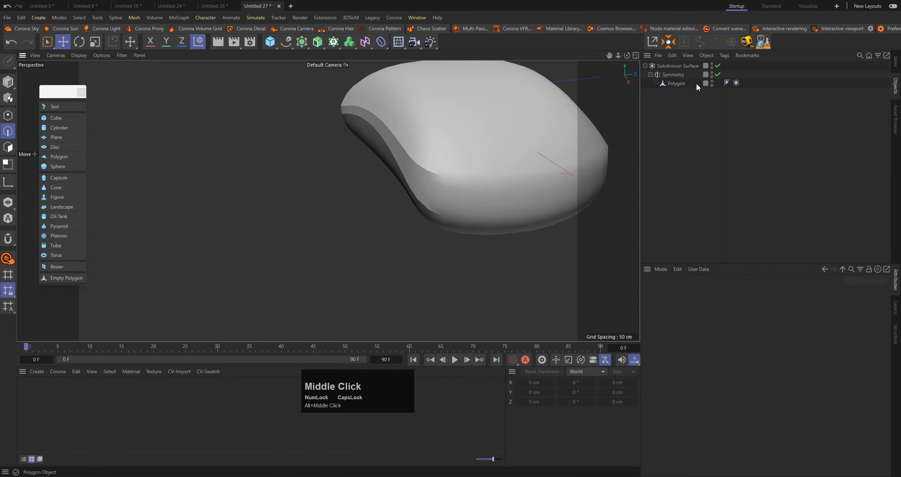
pyautogui.click(679, 66)
pyautogui.moveTo(810, 324); pyautogui.dragTo(849, 320)
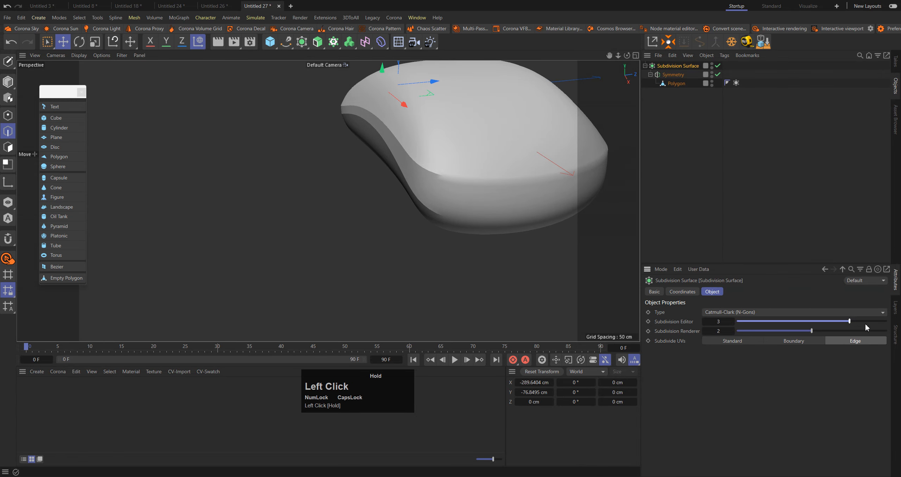
pyautogui.click(844, 333)
# Examine from several sides how the creases run out at the mouse's rear end
pyautogui.click(674, 83)
pyautogui.scroll(1, 557, 154)
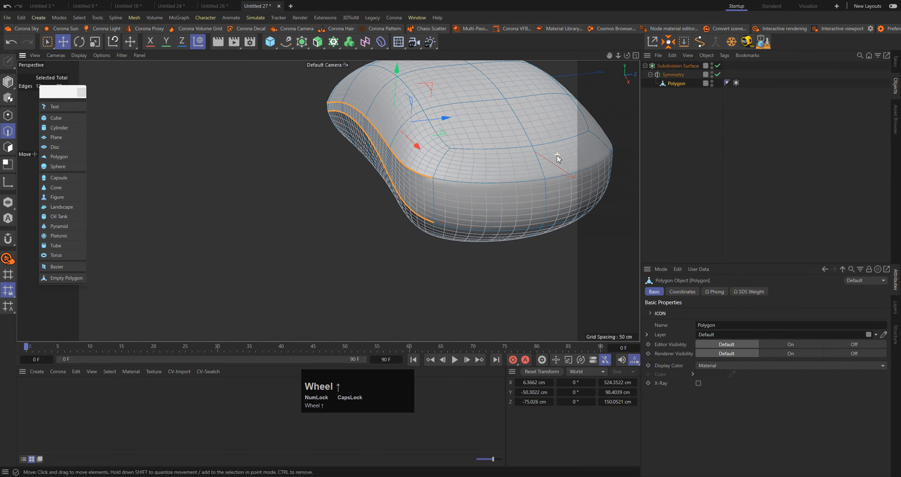
pyautogui.click(513, 182)
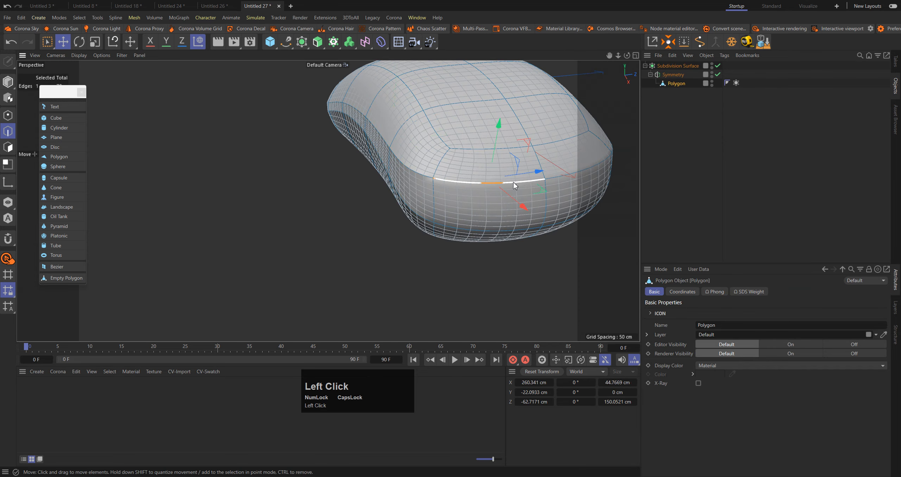
pyautogui.click(778, 177)
pyautogui.scroll(-2, 475, 160)
pyautogui.keyDown('alt'); pyautogui.moveTo(474, 160); pyautogui.dragTo(458, 168); pyautogui.keyUp('alt')
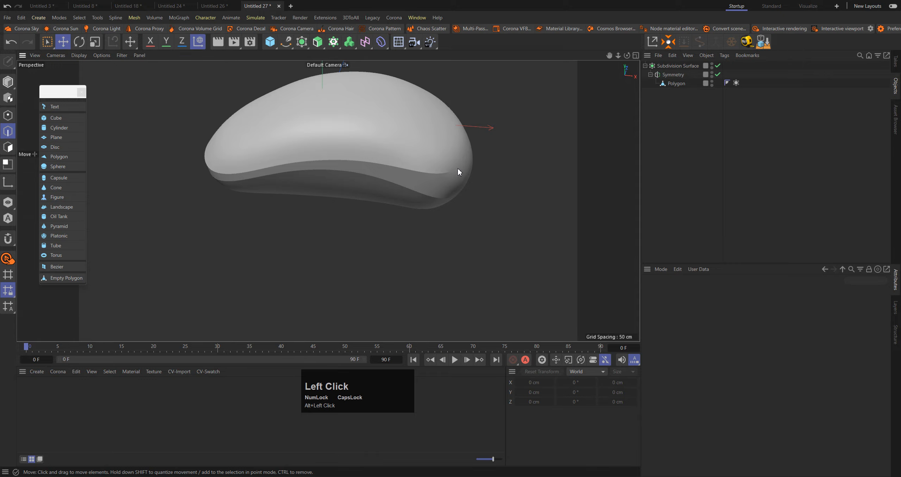
pyautogui.keyDown('alt'); pyautogui.moveTo(409, 115); pyautogui.dragTo(591, 95); pyautogui.keyUp('alt')
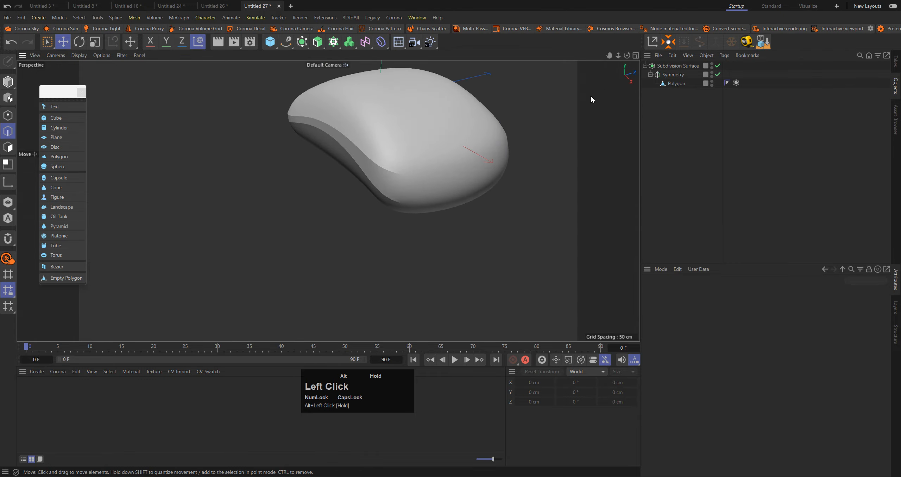
# Try raising the subdivision weight of the two edges across the mouse's rear end
pyautogui.click(676, 83)
pyautogui.scroll(2, 454, 173)
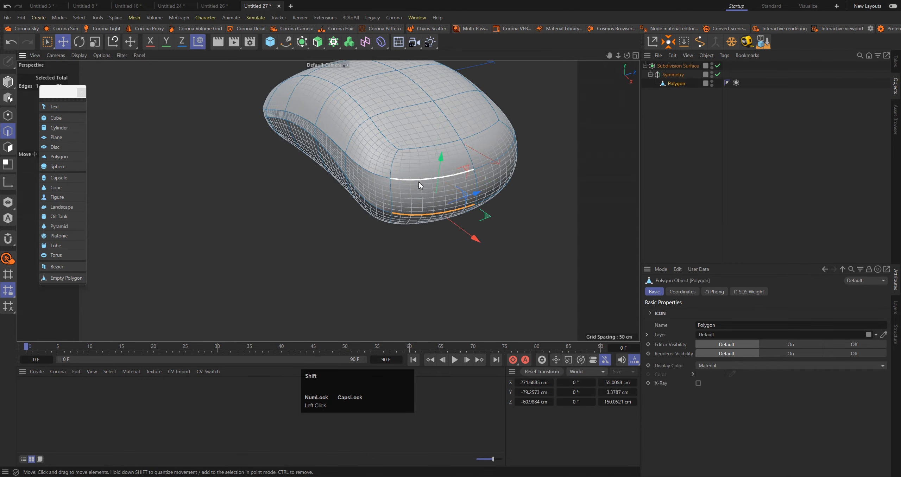
pyautogui.keyDown('shift'); pyautogui.click(433, 211); pyautogui.keyUp('shift')
pyautogui.press('.')
pyautogui.moveTo(433, 211)
pyautogui.mouseDown()
pyautogui.moveTo(489, 211)
pyautogui.moveTo(445, 136)
pyautogui.moveTo(426, 214)
pyautogui.mouseUp()
pyautogui.click(434, 215)
pyautogui.keyDown('alt'); pyautogui.moveTo(425, 209); pyautogui.dragTo(454, 208, button='right'); pyautogui.keyUp('alt')
pyautogui.press('e')
pyautogui.moveTo(501, 224)
pyautogui.mouseDown()
pyautogui.moveTo(485, 223)
pyautogui.moveTo(500, 225)
pyautogui.mouseUp()
pyautogui.click(415, 165)
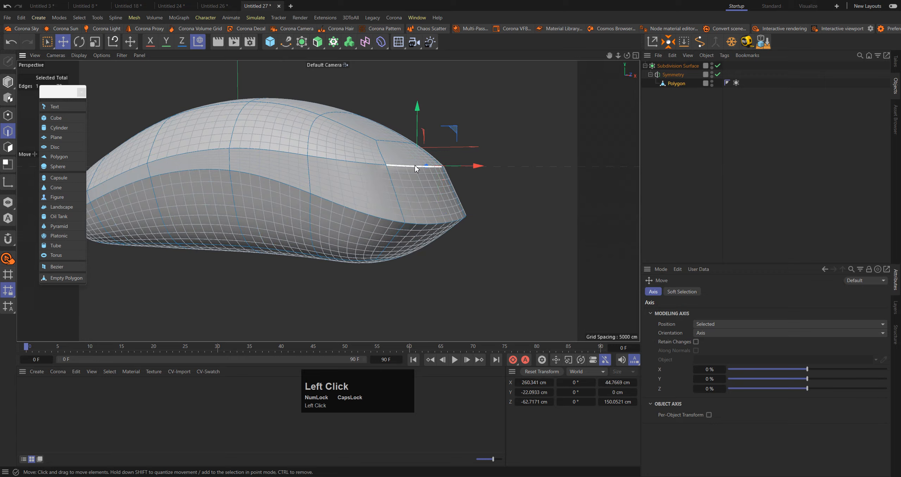
# Undo the trial move of the upper rear-end edge and return both rear-end edges to their soft weighting
pyautogui.keyDown('alt'); pyautogui.moveTo(415, 165); pyautogui.dragTo(431, 185); pyautogui.keyUp('alt')
pyautogui.moveTo(480, 169)
pyautogui.mouseDown()
pyautogui.moveTo(488, 170)
pyautogui.moveTo(474, 179)
pyautogui.mouseUp()
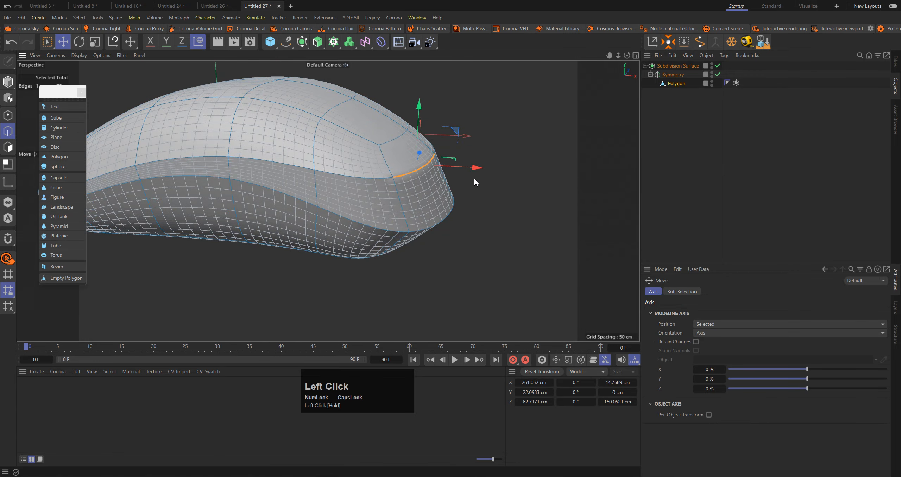
pyautogui.hotkey('ctrl', 'z')
pyautogui.keyDown('shift'); pyautogui.click(446, 217); pyautogui.keyUp('shift')
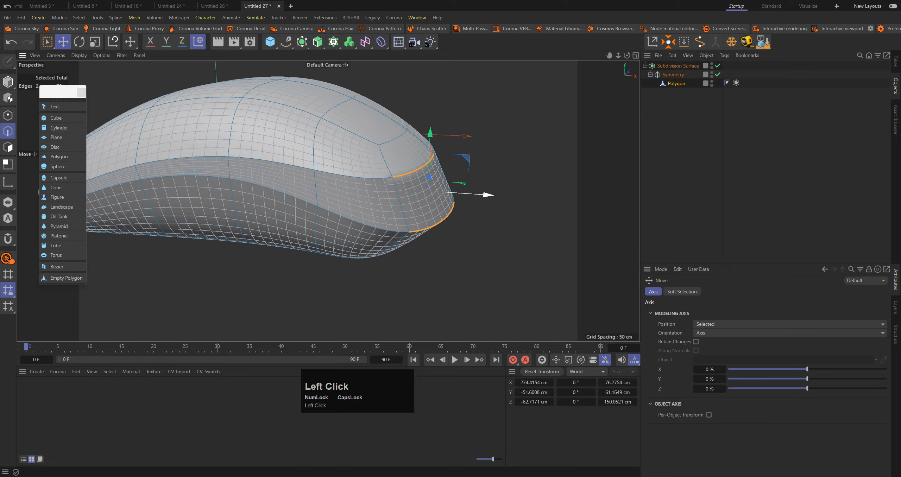
pyautogui.click(704, 192)
pyautogui.keyDown('alt'); pyautogui.moveTo(352, 164); pyautogui.dragTo(435, 170); pyautogui.keyUp('alt')
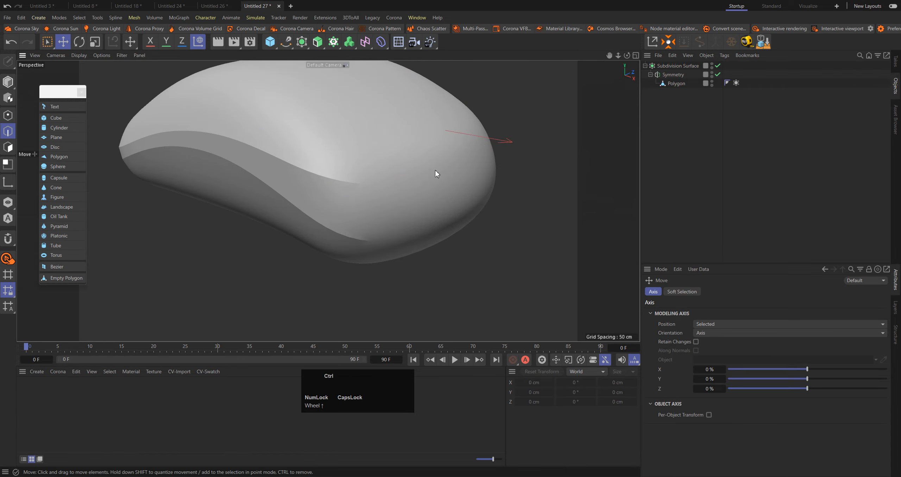
# Break the Phong shading along the upper and lower edges across the mouse's rear end and examine the shaded body
pyautogui.click(416, 190)
pyautogui.keyDown('shift'); pyautogui.click(410, 238); pyautogui.keyUp('shift')
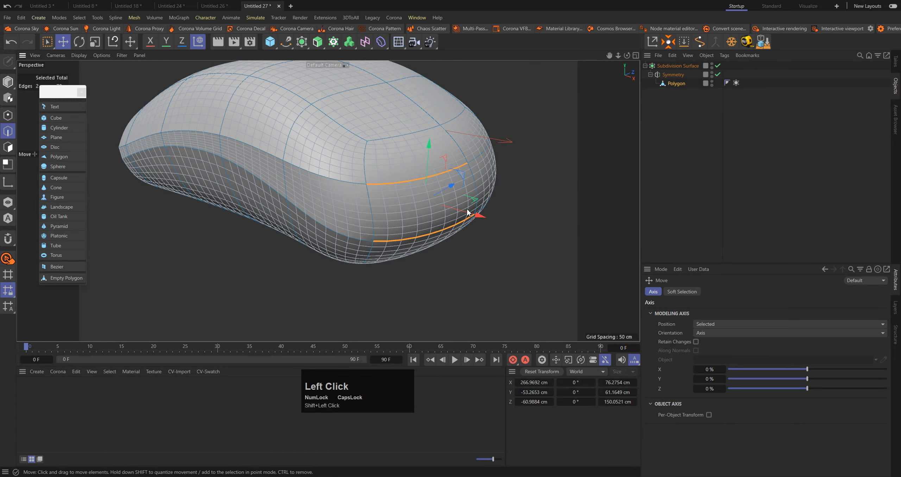
pyautogui.rightClick(527, 146)
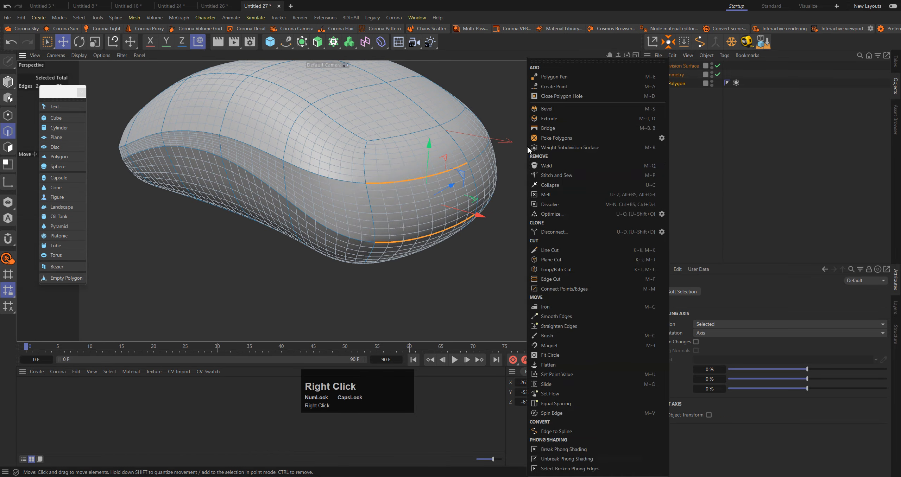
pyautogui.click(592, 449)
pyautogui.click(788, 158)
pyautogui.keyDown('alt'); pyautogui.moveTo(393, 165); pyautogui.dragTo(398, 141); pyautogui.keyUp('alt')
pyautogui.keyDown('alt'); pyautogui.moveTo(398, 141); pyautogui.dragTo(384, 195, button='right'); pyautogui.keyUp('alt')
pyautogui.keyDown('alt'); pyautogui.moveTo(383, 195); pyautogui.dragTo(362, 217); pyautogui.keyUp('alt')
pyautogui.keyDown('alt'); pyautogui.moveTo(362, 217); pyautogui.dragTo(493, 130, button='right'); pyautogui.keyUp('alt')
# Select the vertical edge on the mirror plane at the mouse's rear end and move it along X to about 293 cm
pyautogui.hotkey('ctrl', 'z')
pyautogui.scroll(-1, 405, 132)
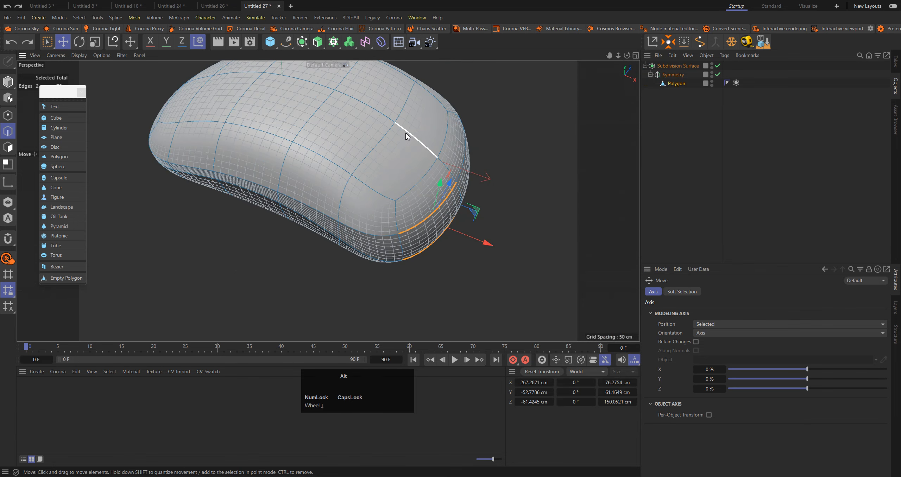
pyautogui.moveTo(405, 133)
pyautogui.keyDown('alt'); pyautogui.mouseDown()
pyautogui.moveTo(466, 162)
pyautogui.moveTo(442, 172)
pyautogui.mouseUp(); pyautogui.keyUp('alt')
pyautogui.press('0')
pyautogui.moveTo(501, 103); pyautogui.dragTo(453, 181)
pyautogui.press('w')
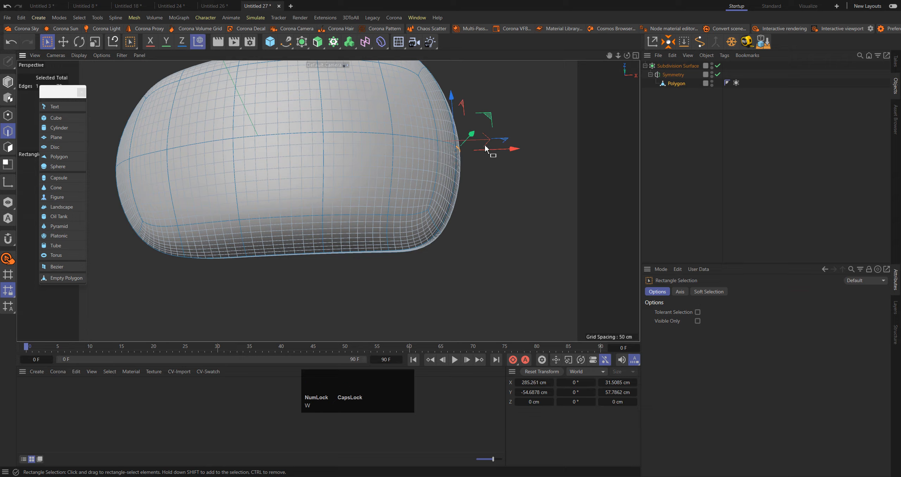
pyautogui.keyDown('alt'); pyautogui.moveTo(514, 149); pyautogui.dragTo(530, 138); pyautogui.keyUp('alt')
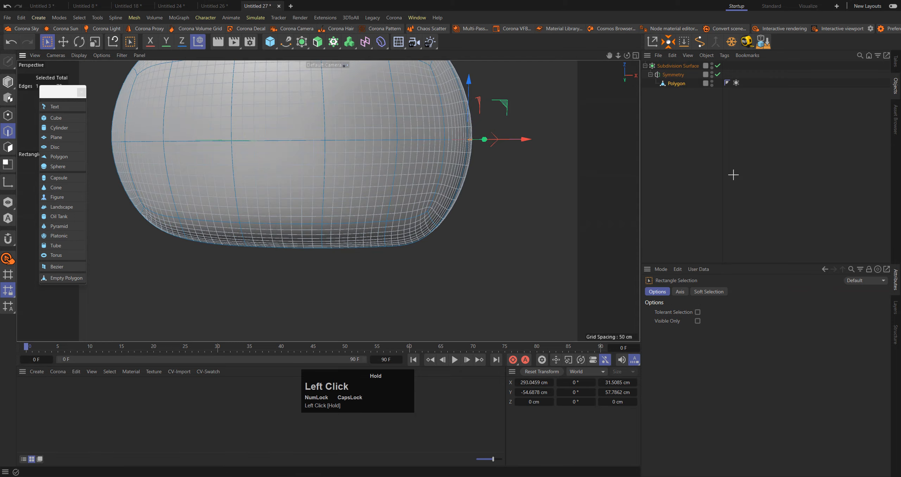
# Examine the rear end in the Perspective view and compare the body's outline with the reference in the Front view
pyautogui.click(733, 174)
pyautogui.keyDown('alt'); pyautogui.moveTo(397, 141); pyautogui.dragTo(405, 90); pyautogui.keyUp('alt')
pyautogui.keyDown('alt'); pyautogui.moveTo(443, 129); pyautogui.dragTo(417, 138, button='right'); pyautogui.keyUp('alt')
pyautogui.keyDown('alt'); pyautogui.moveTo(417, 138); pyautogui.dragTo(393, 107); pyautogui.keyUp('alt')
pyautogui.middleClick(392, 107)
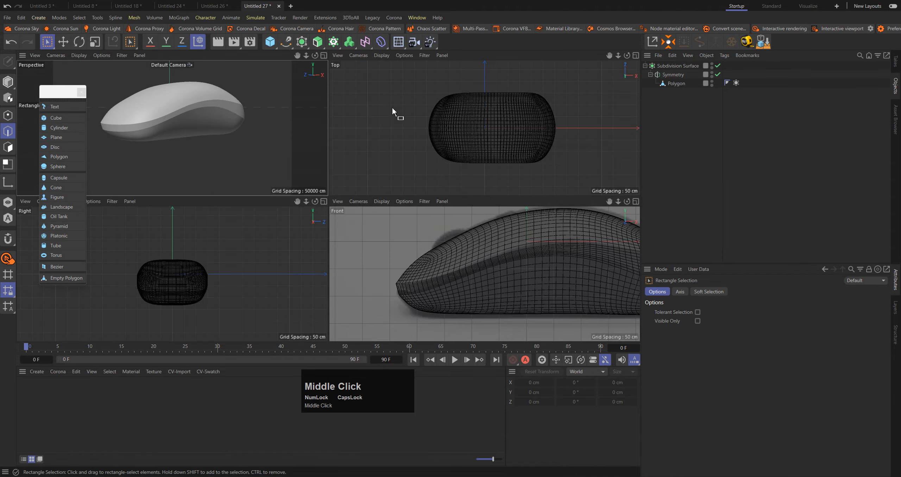
pyautogui.middleClick(456, 239)
pyautogui.scroll(-3, 324, 191)
pyautogui.scroll(2, 625, 178)
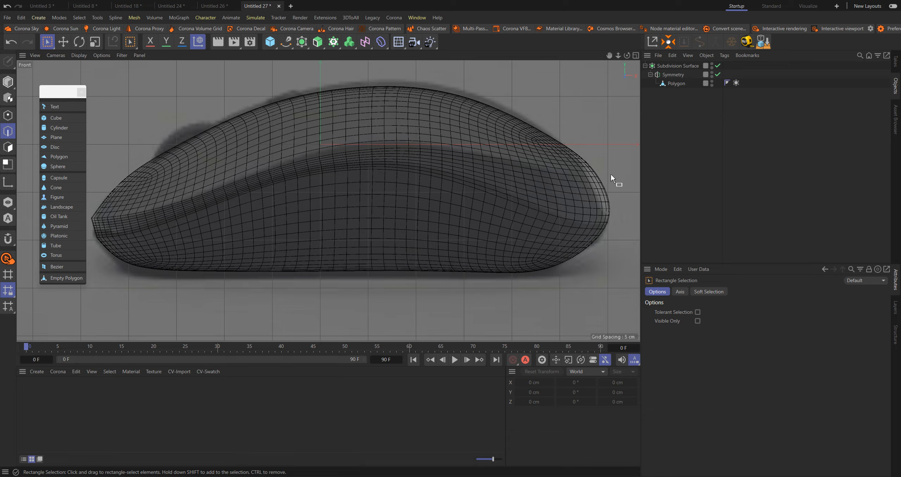
pyautogui.click(198, 41)
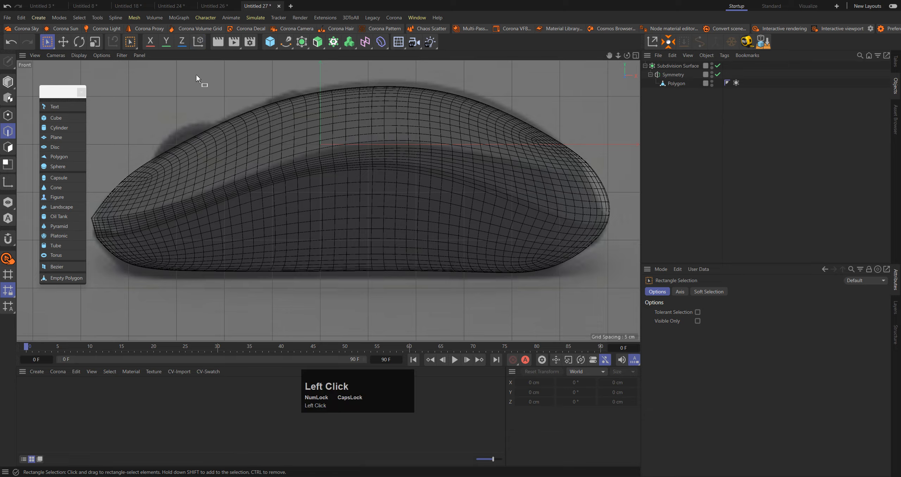